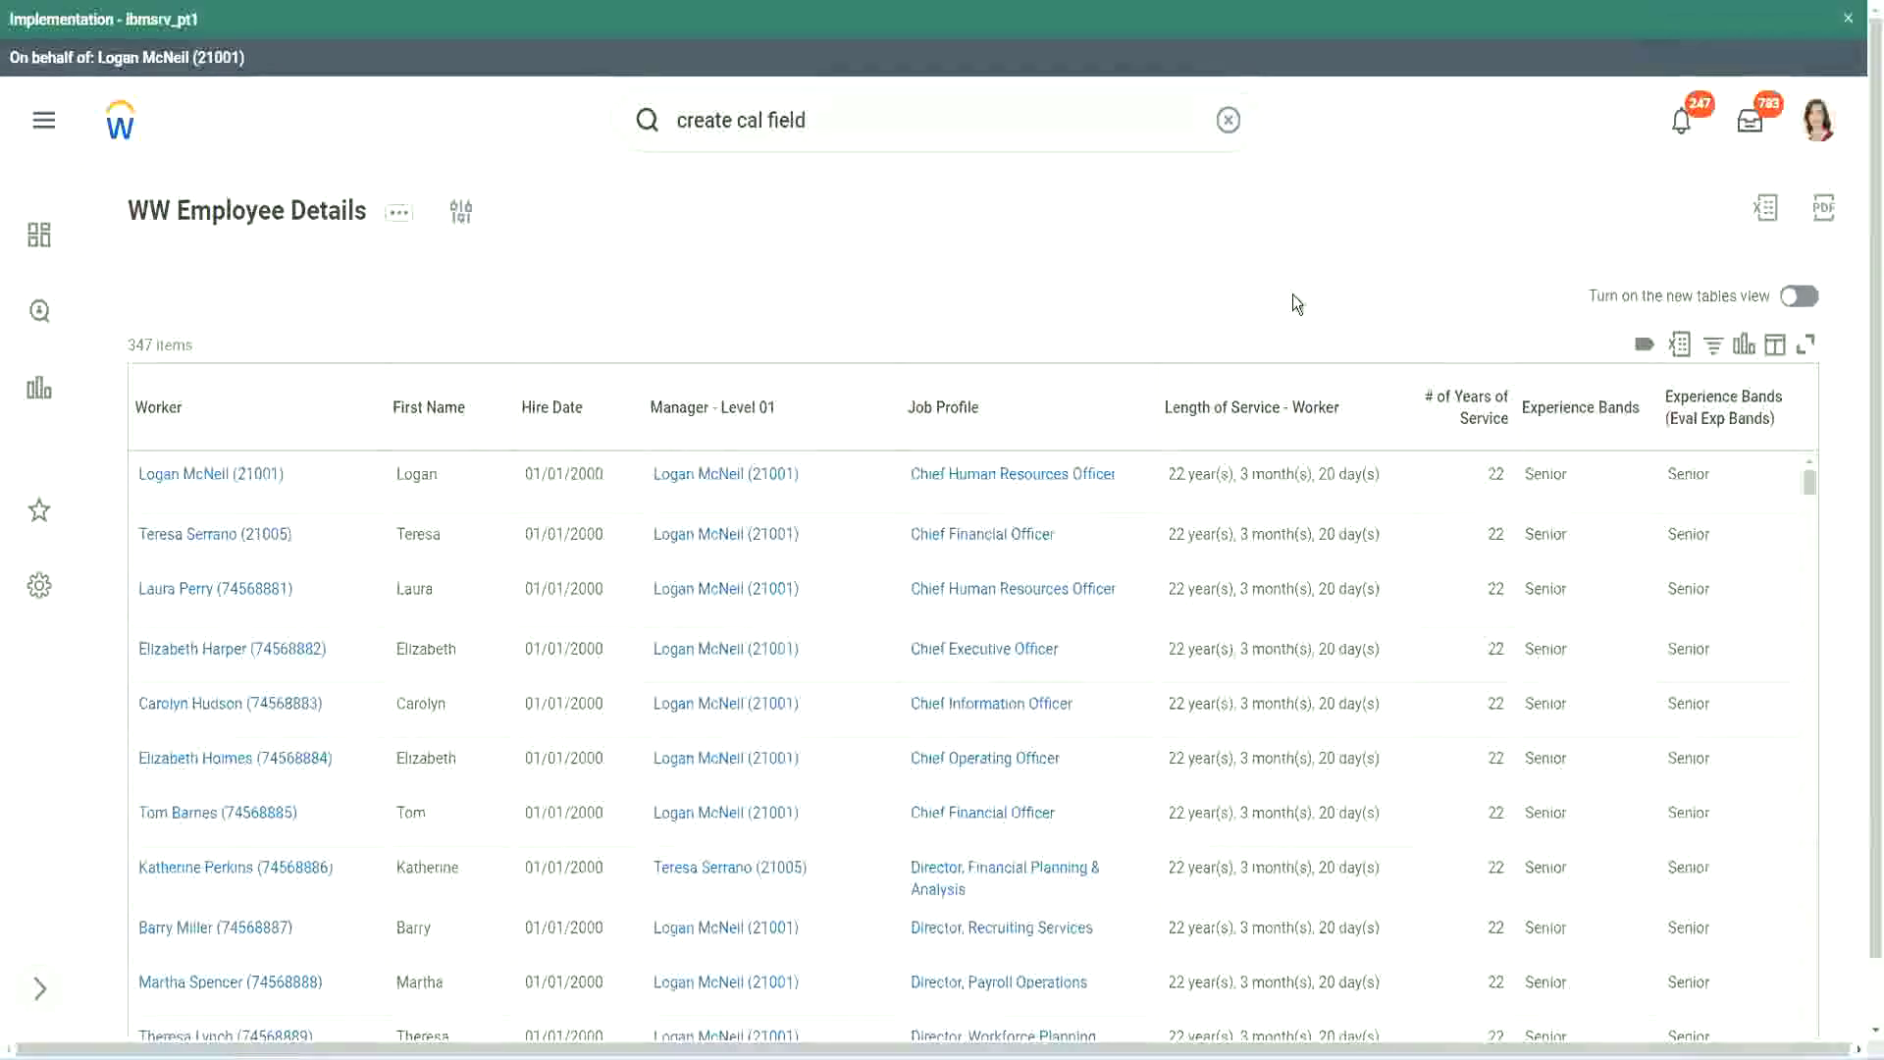
- Open the calculated field CF-WW-Eval Exp-Derive Experience Bands from Years of Service and copy its name
{"action": "left_click", "coordinate": [1635, 473]}
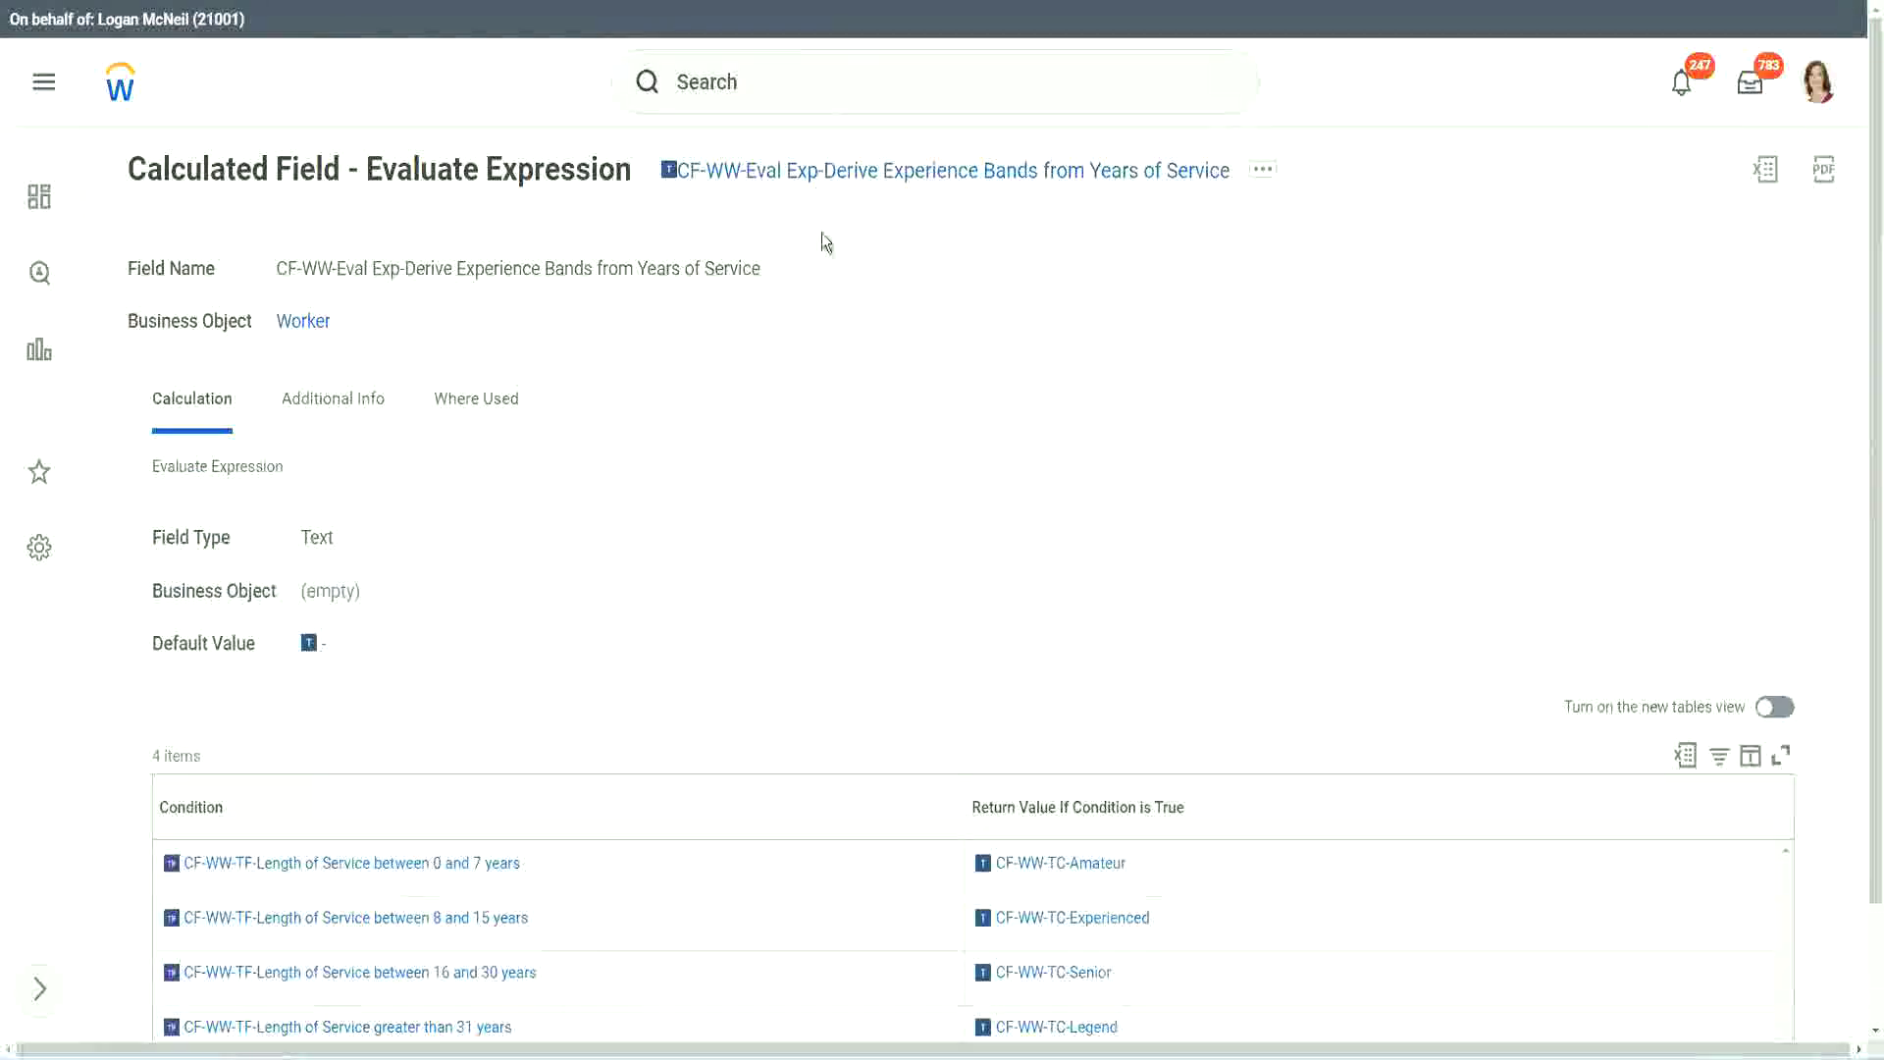
{"action": "right_click", "coordinate": [822, 177]}
{"action": "left_click", "coordinate": [888, 294]}
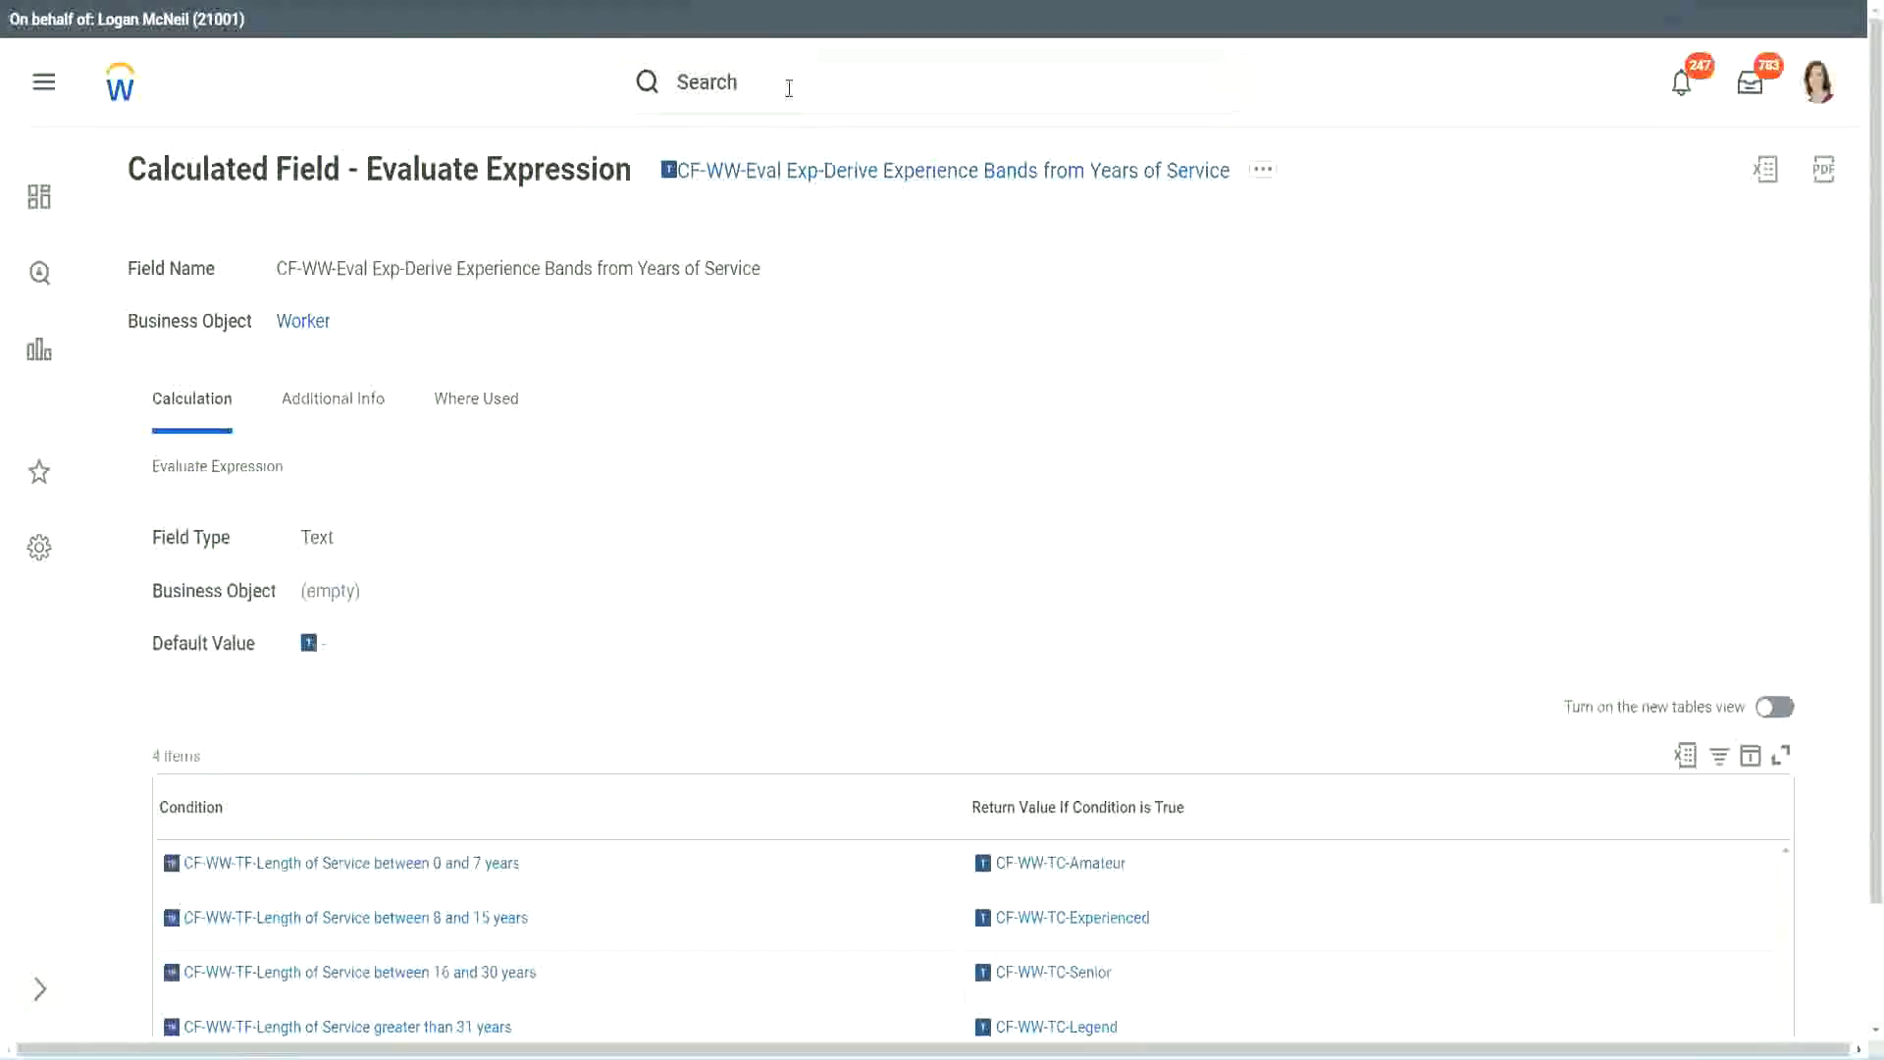
- Search for "create calc field" and start the Create Calculated Field task
{"action": "left_click", "coordinate": [789, 88]}
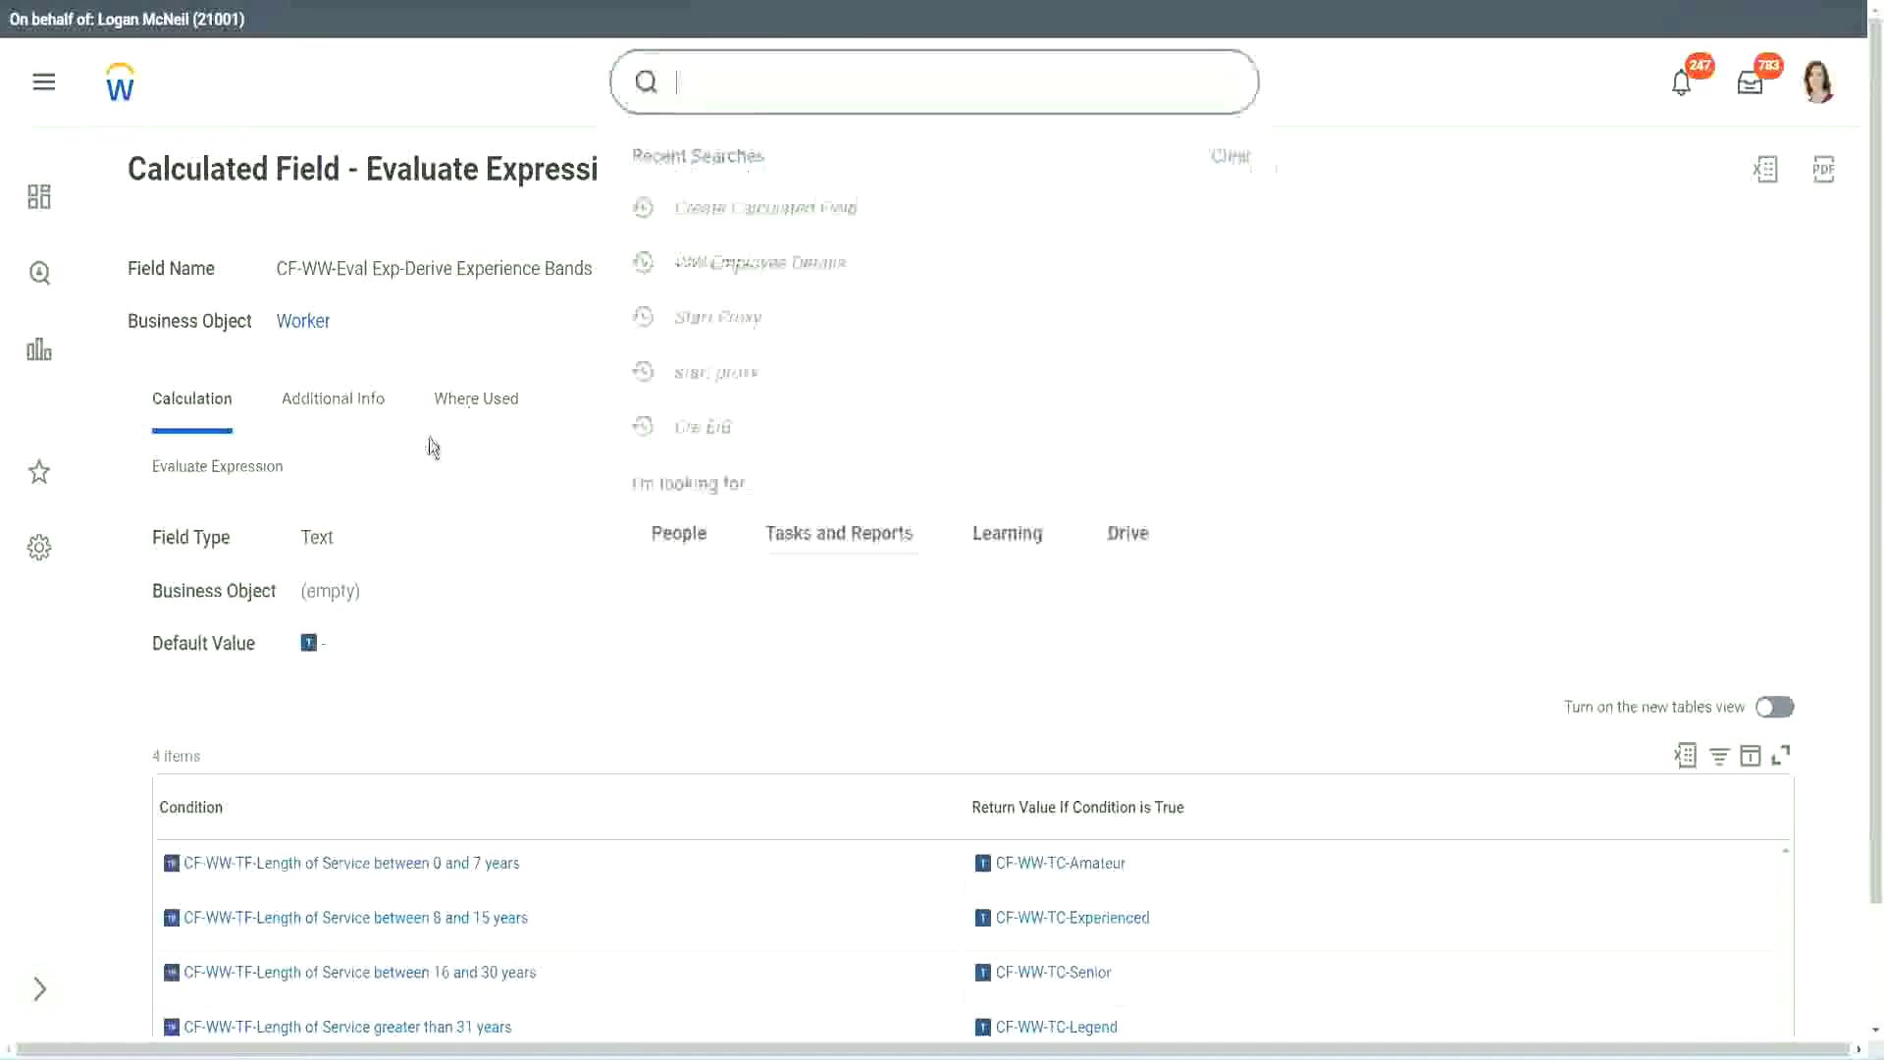
{"action": "left_click", "coordinate": [1334, 228]}
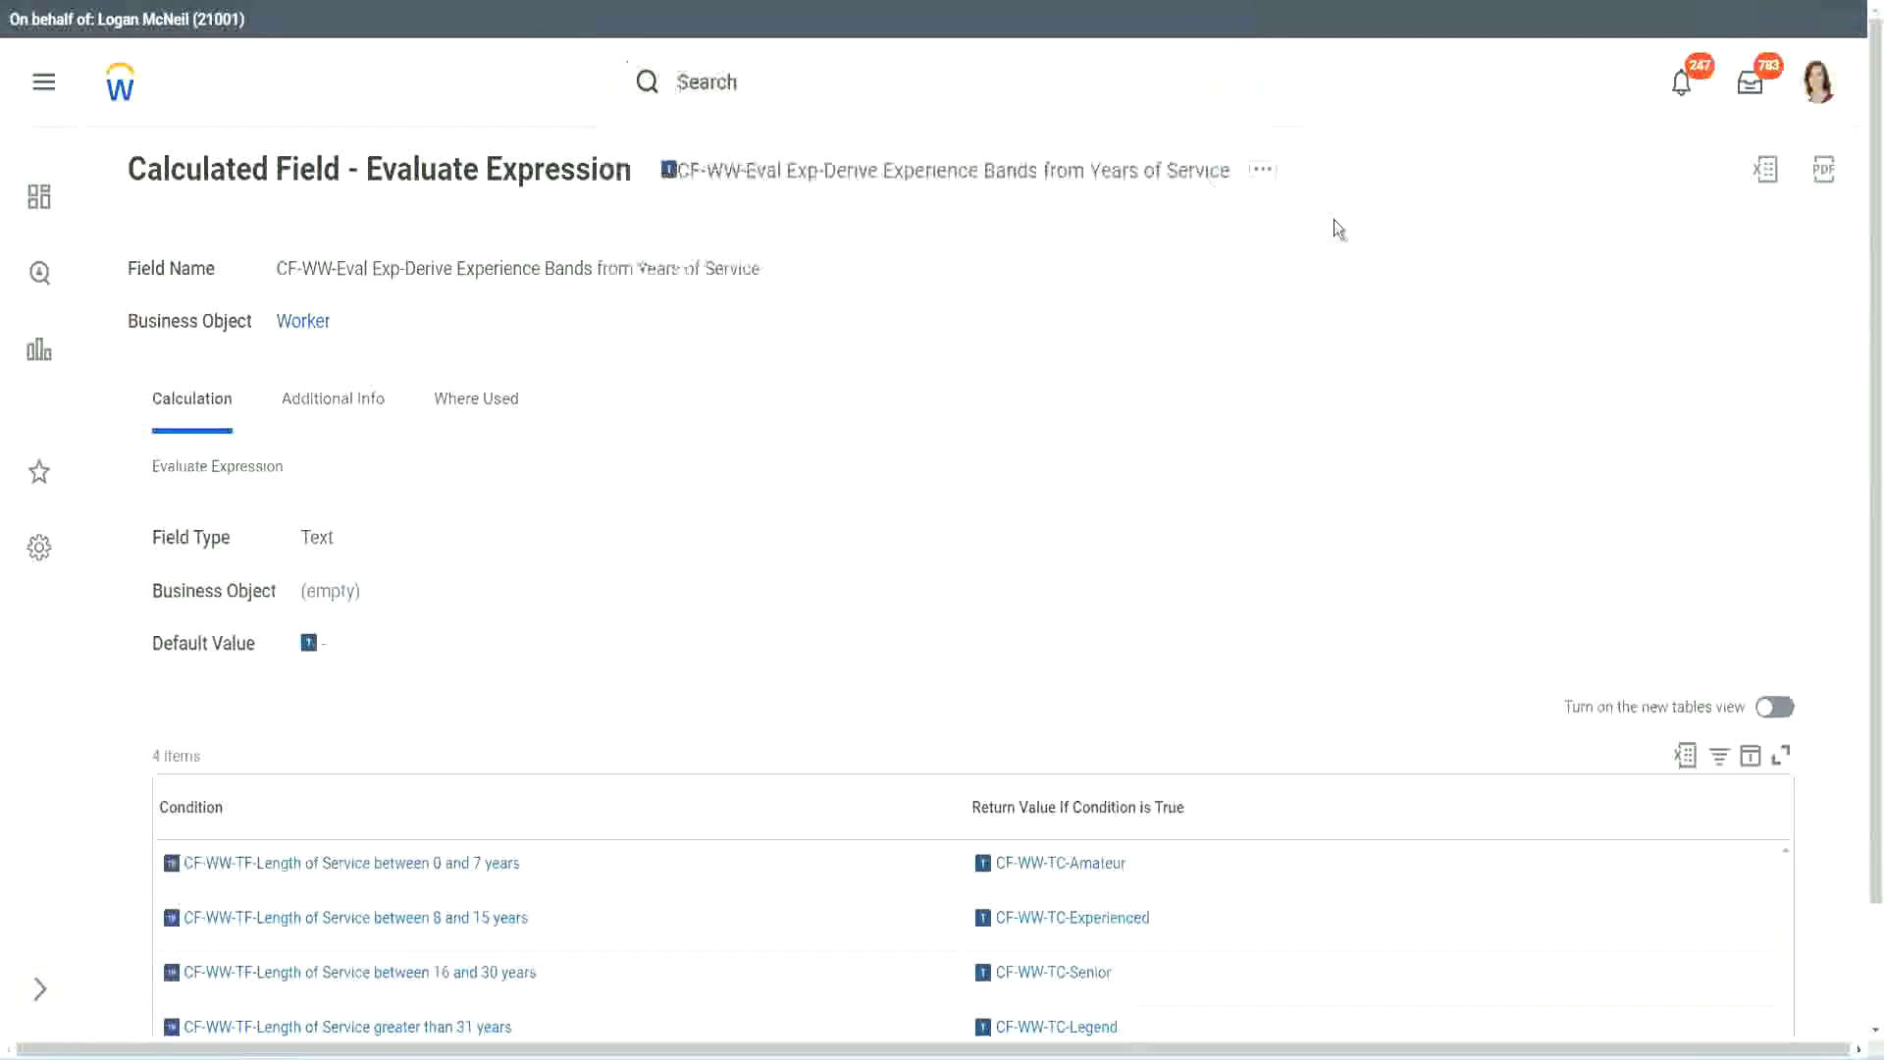
{"action": "left_click", "coordinate": [745, 73]}
{"action": "type", "text": "cre"}
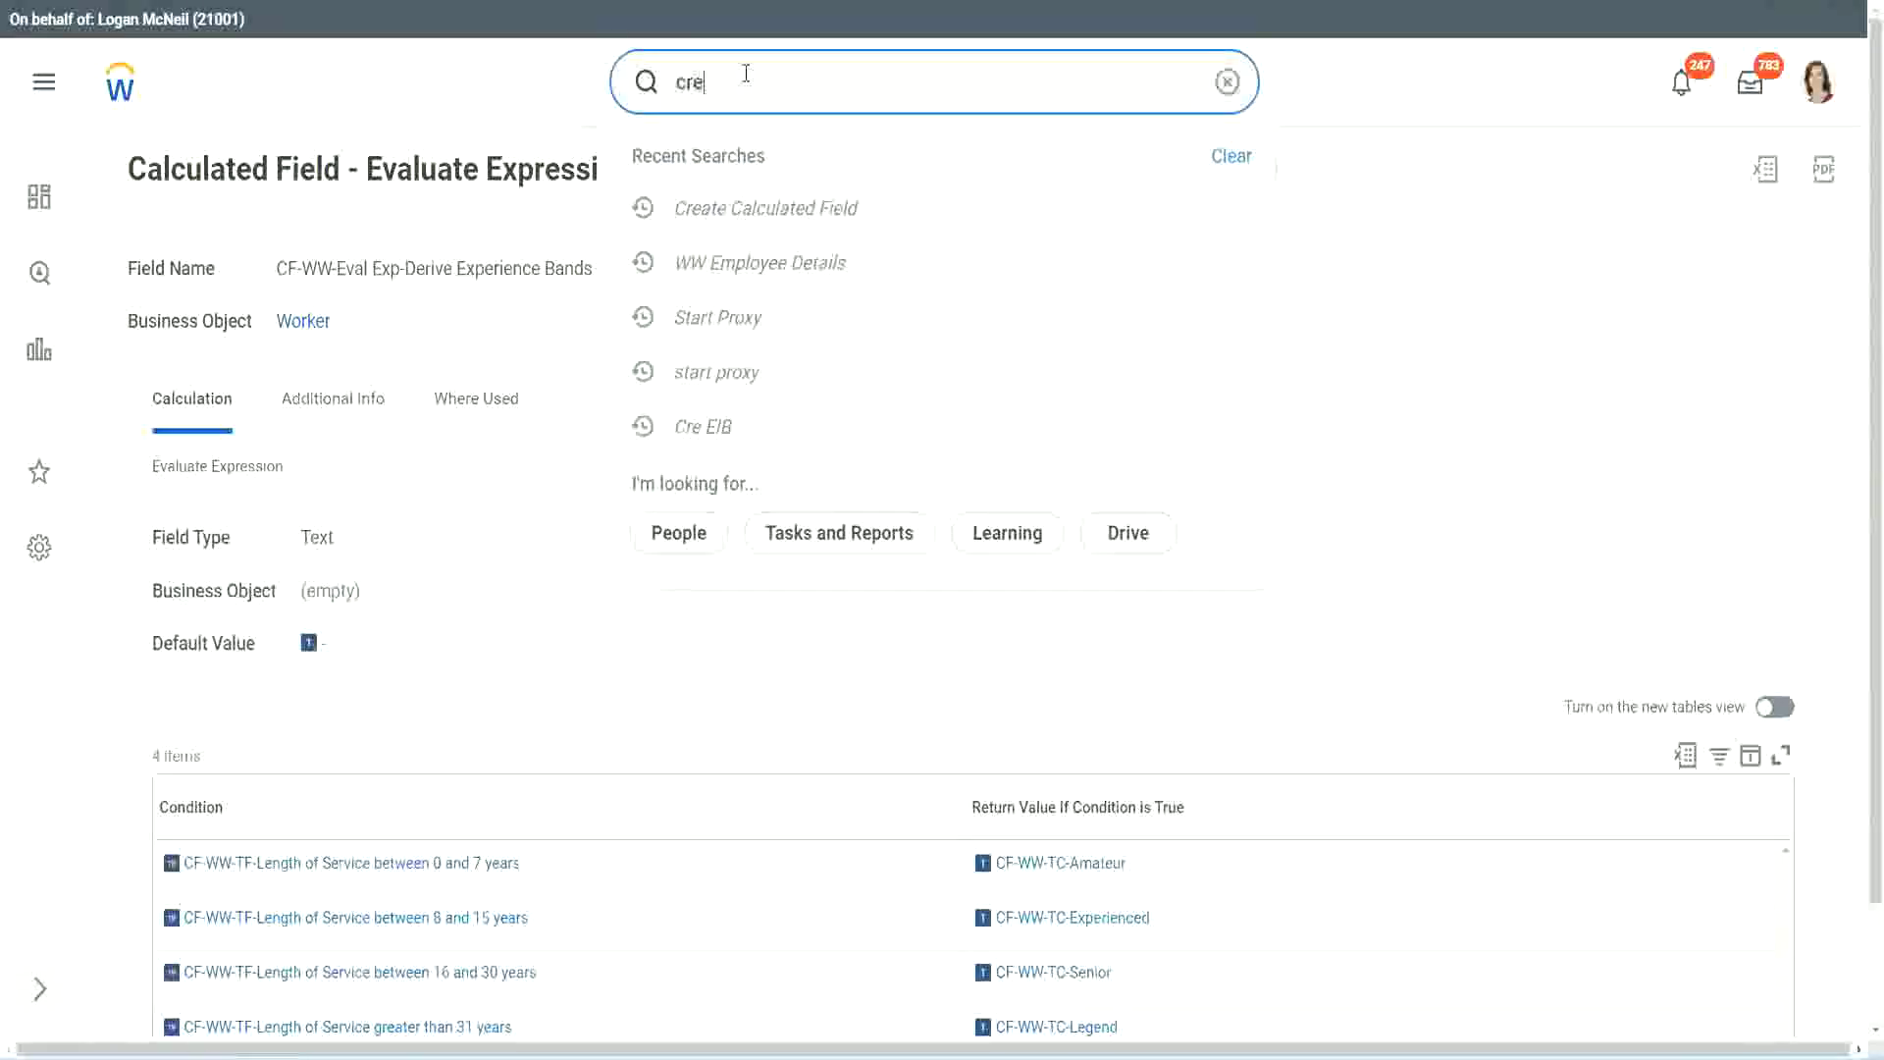
{"action": "type", "text": "ate calc field"}
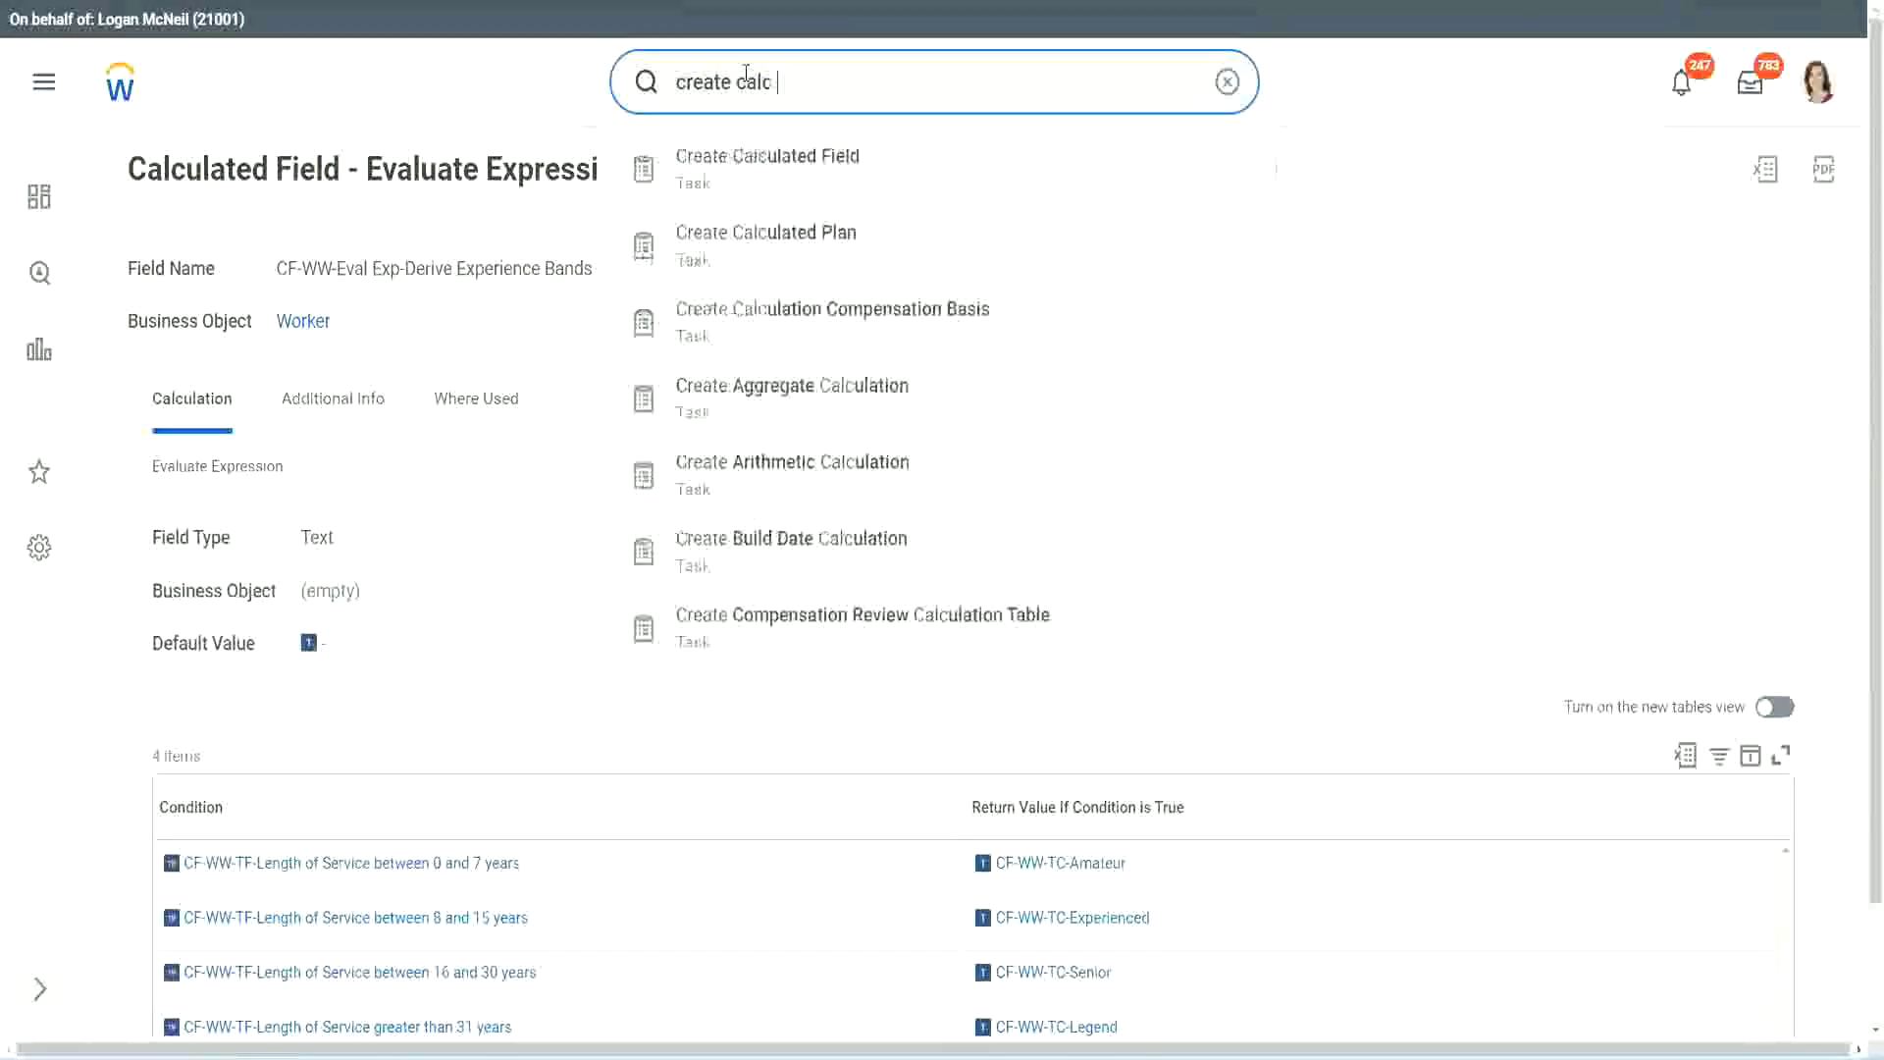
{"action": "left_click", "coordinate": [785, 183]}
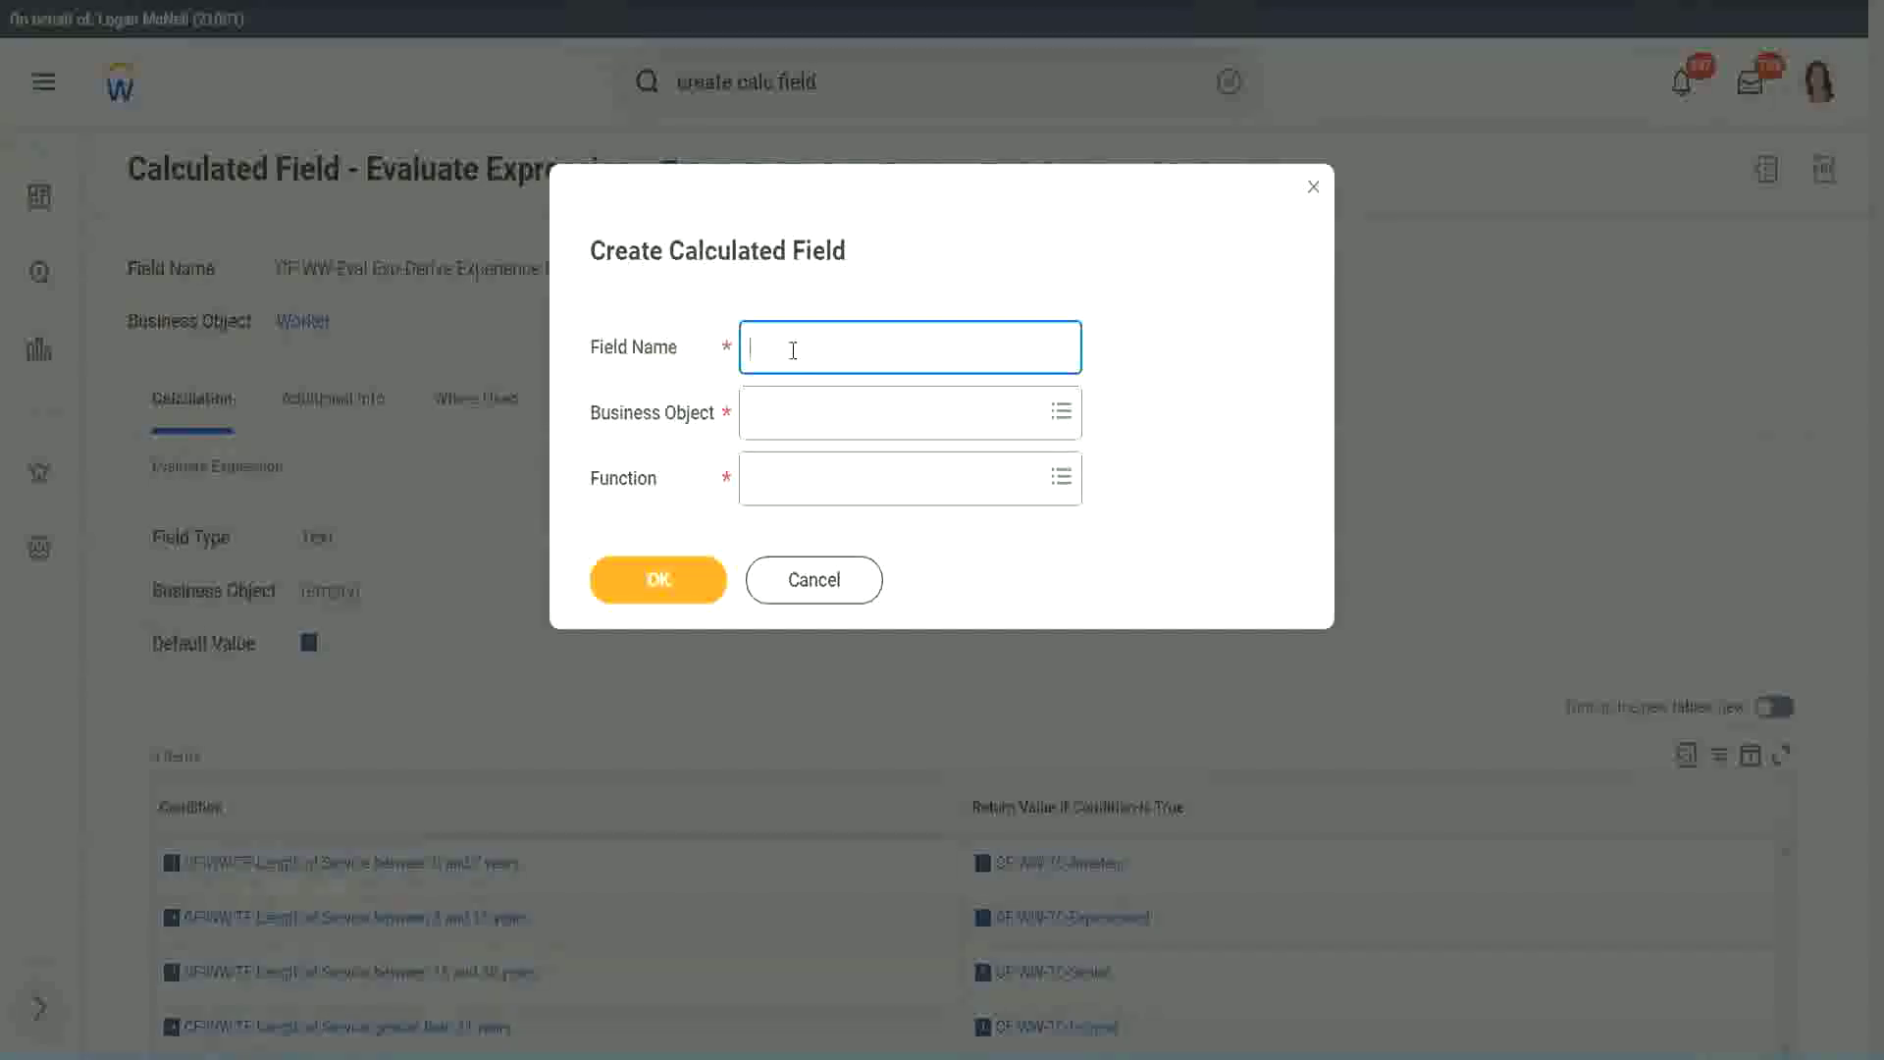
- Name the new calculated field "CF-WW-LRB-Identify Experience Bands from years of Service"
{"action": "type", "text": "CF-WW-LRB-Identify Exe"}
{"action": "key", "text": "BackSpace"}
{"action": "type", "text": "periende"}
{"action": "key", "text": "BackSpace"}
{"action": "key", "text": "BackSpace"}
{"action": "type", "text": "ce "}
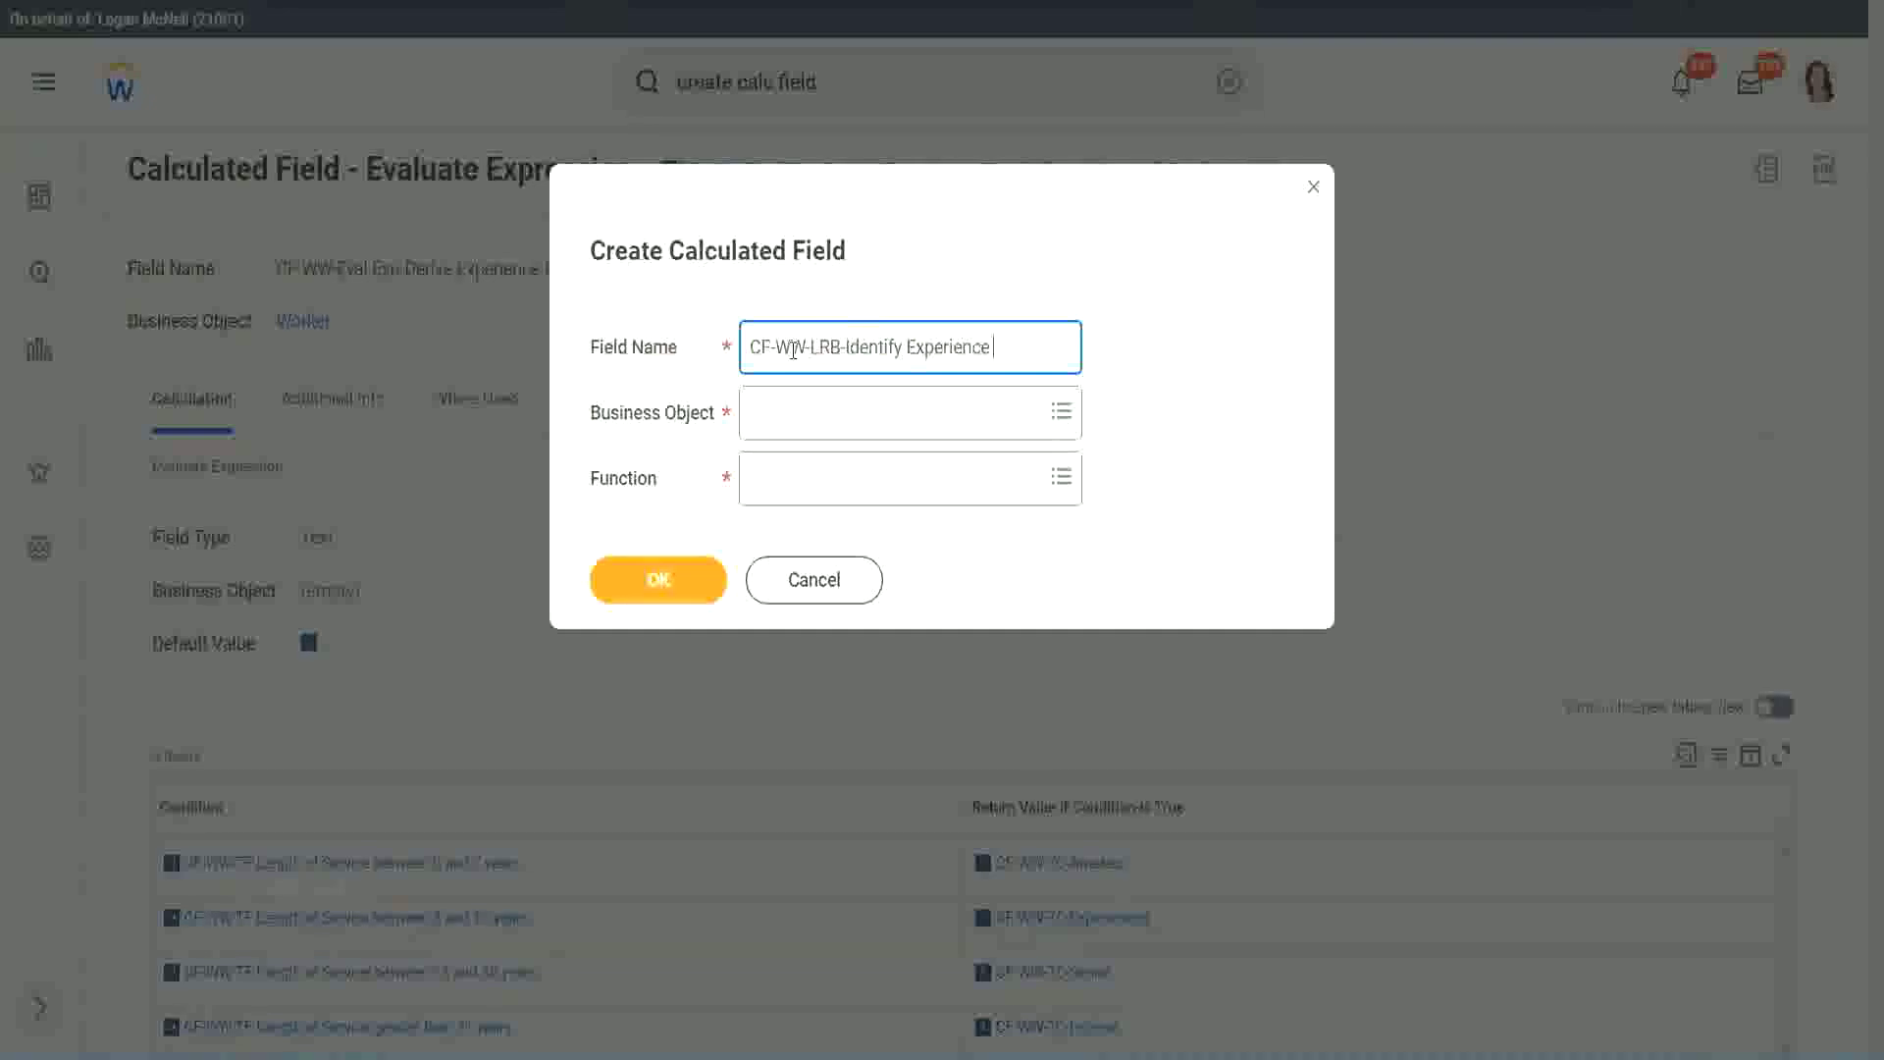
{"action": "type", "text": "Bands from"}
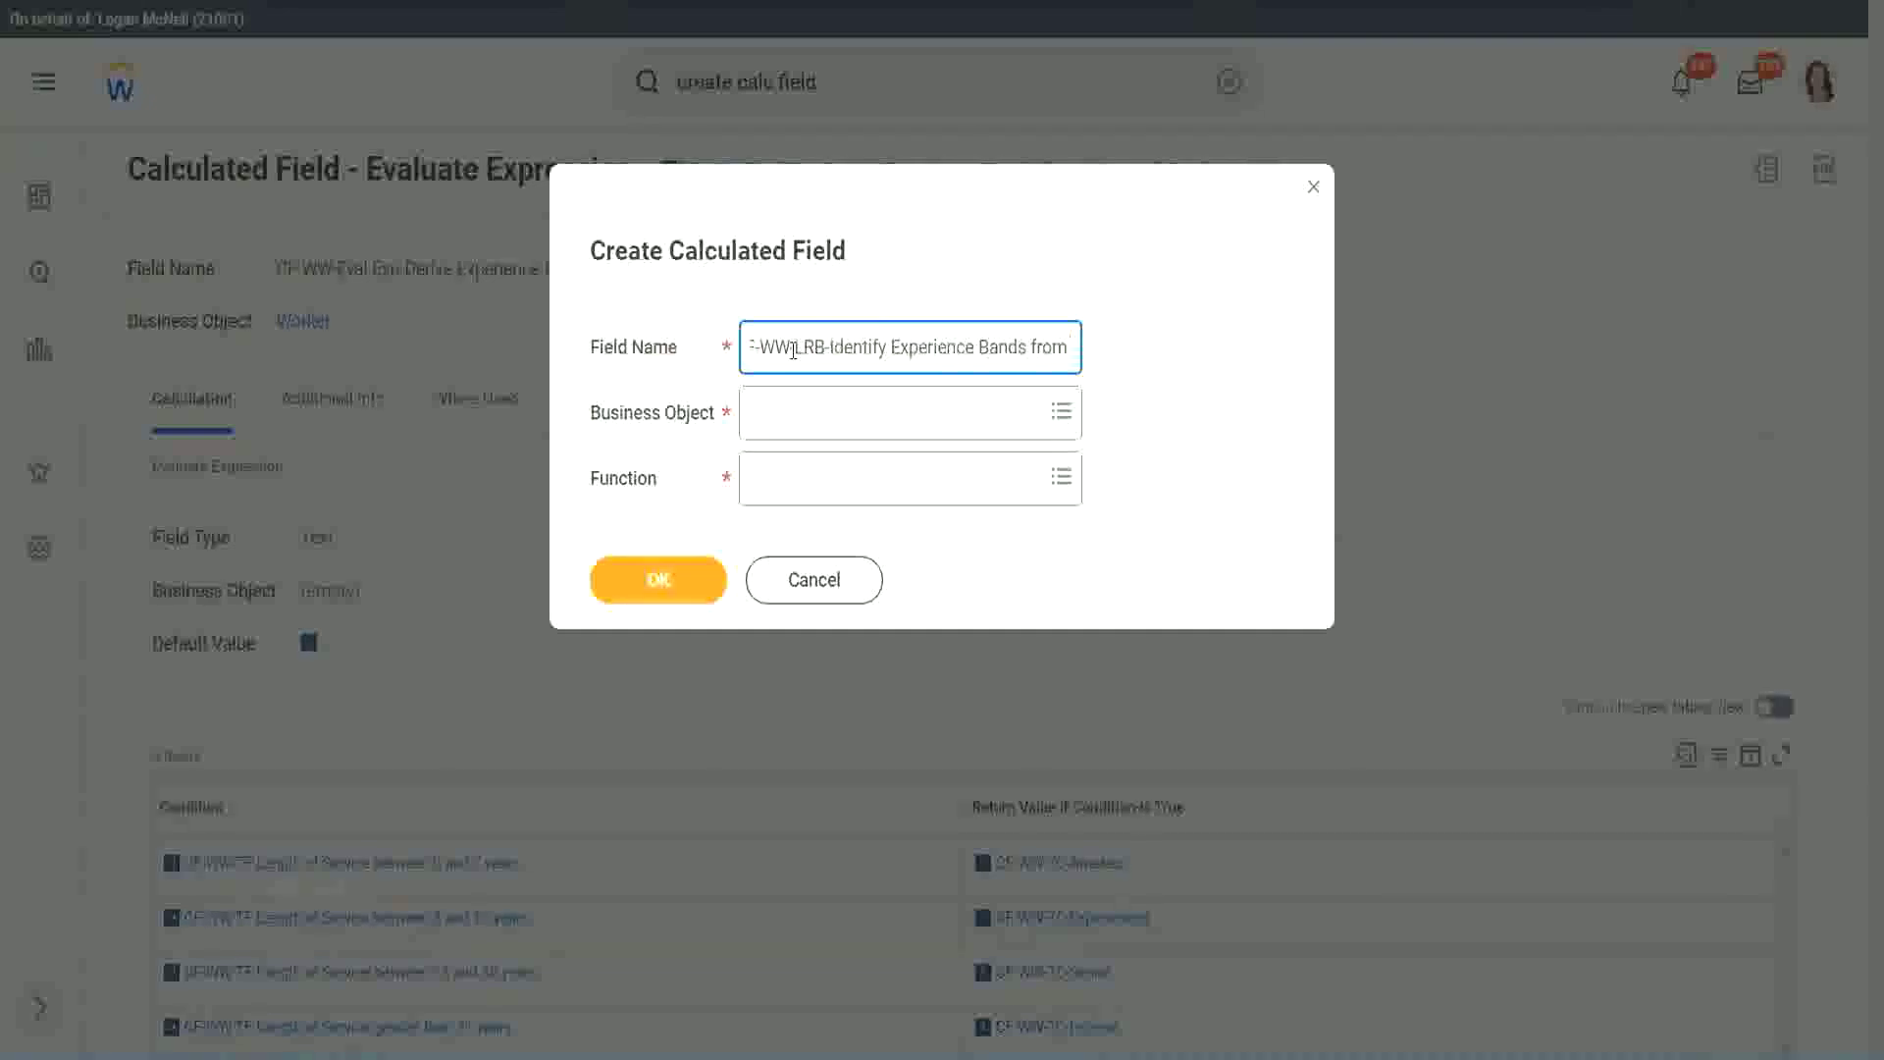
{"action": "type", "text": " years of Service"}
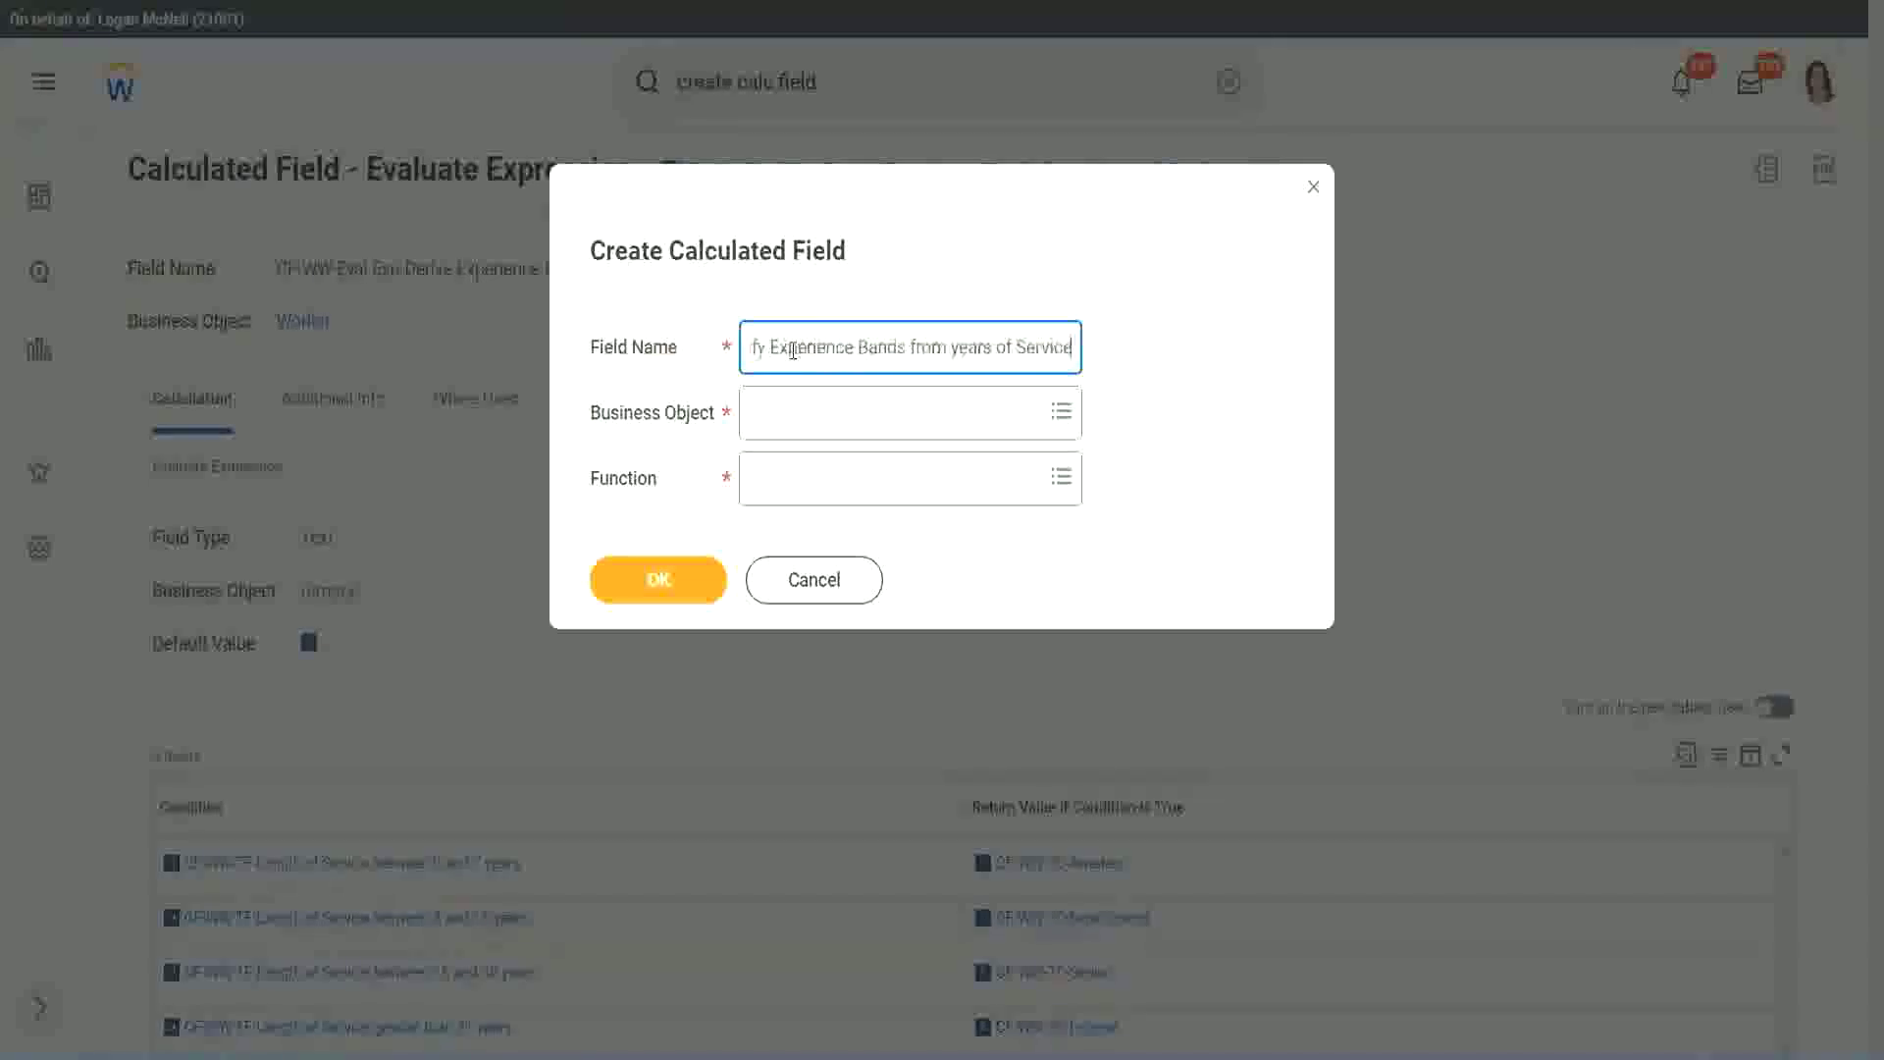
- Set the calculated field's business object to Worker
{"action": "key", "text": "Tab"}
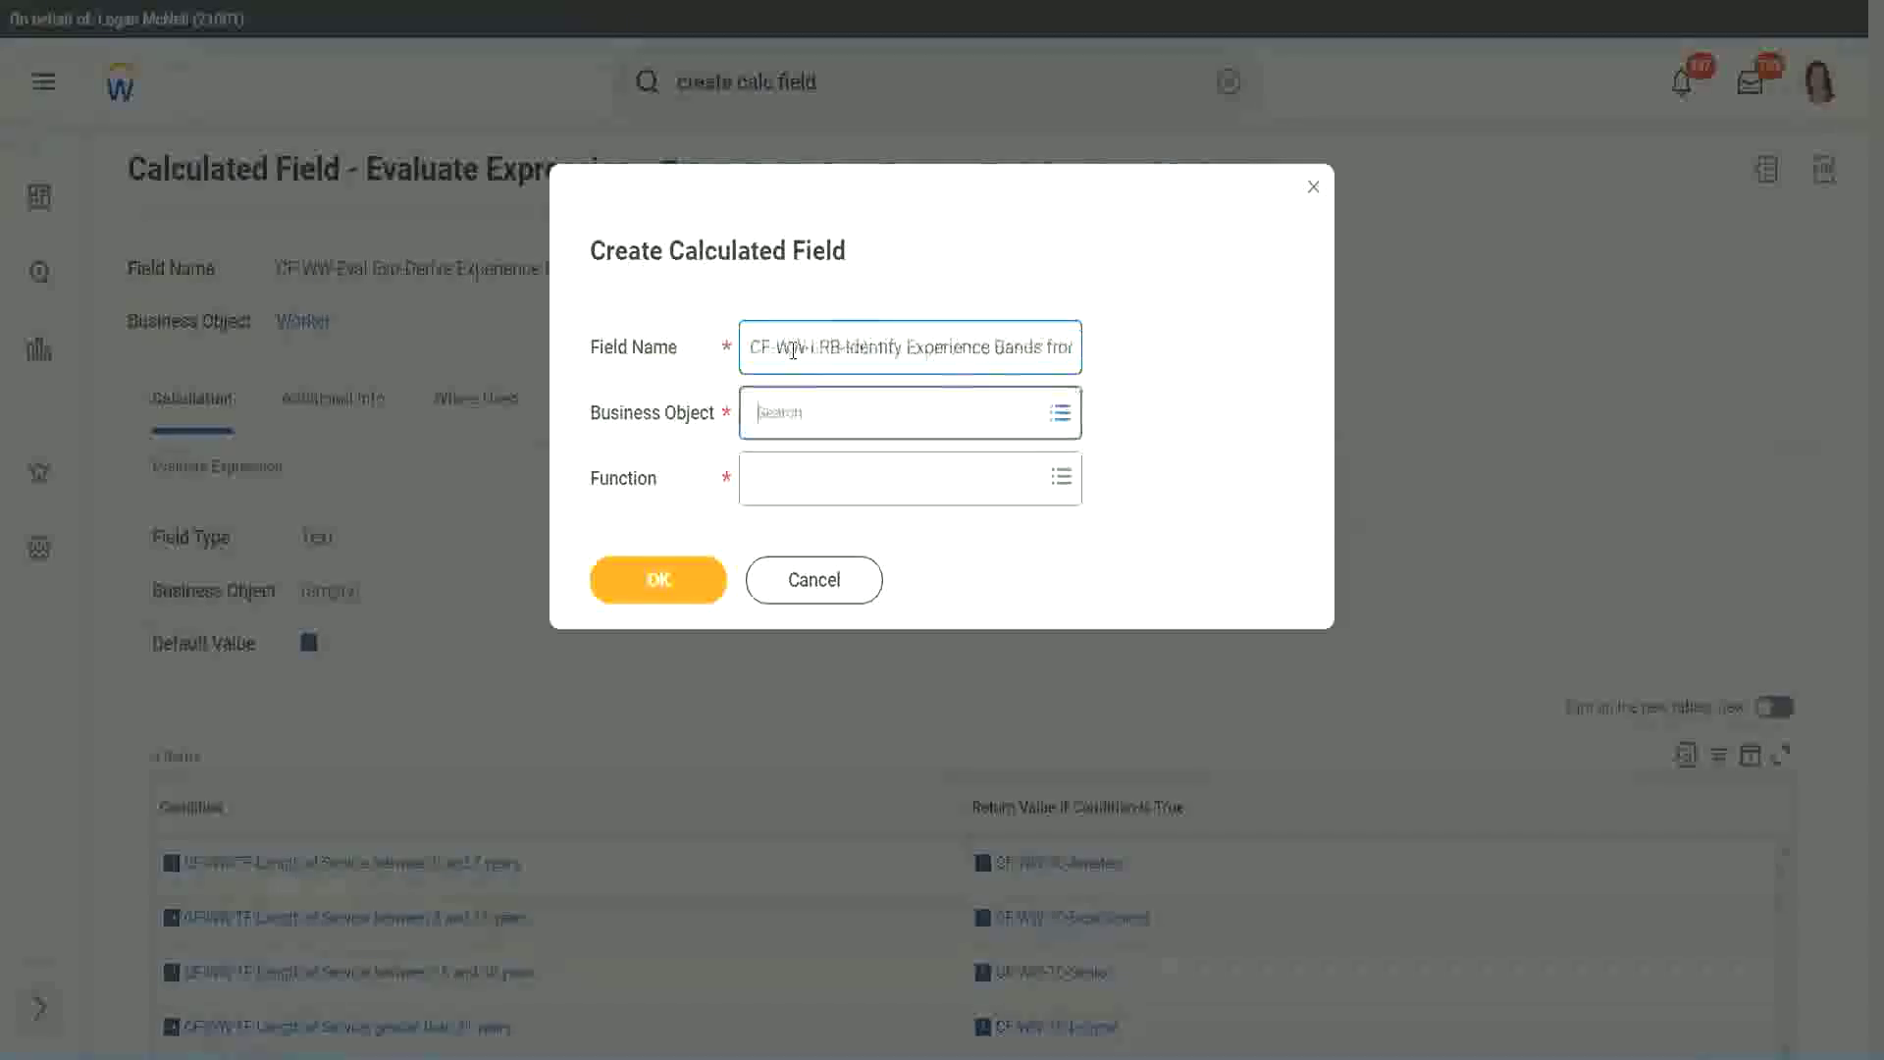
{"action": "type", "text": "wor"}
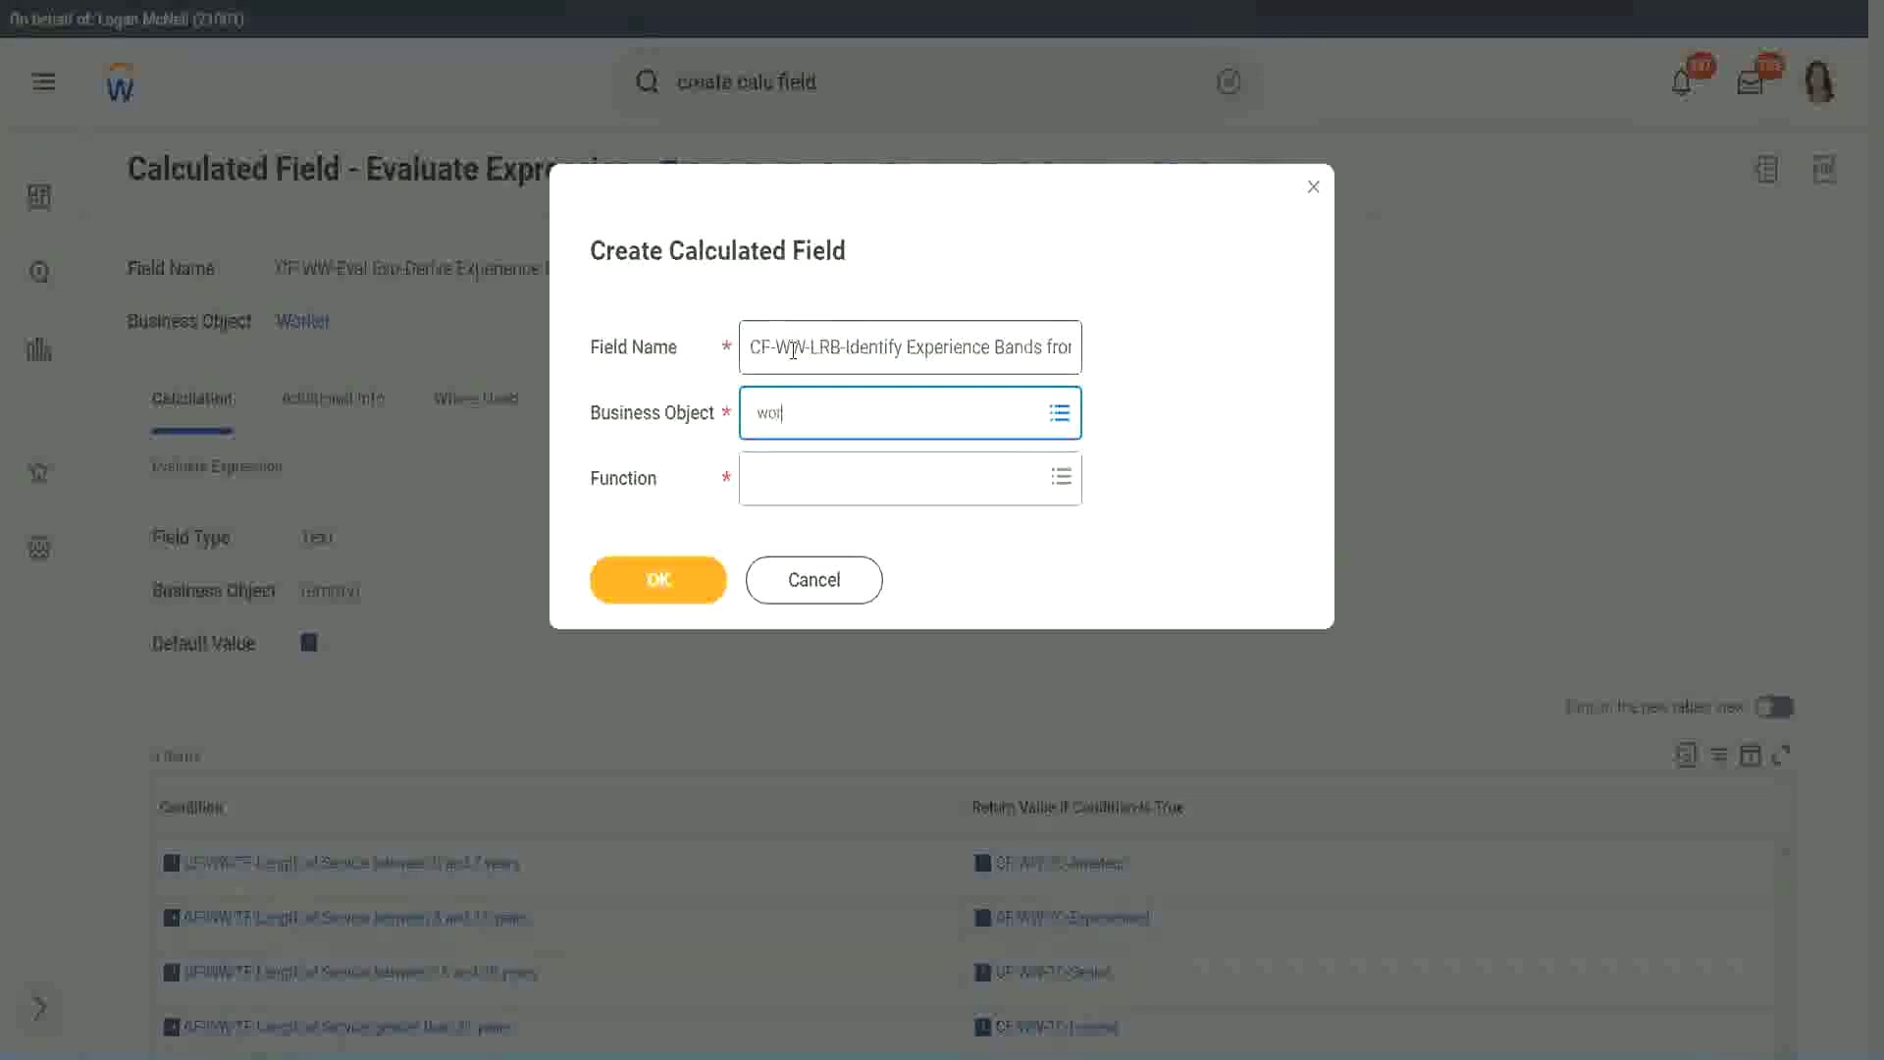
{"action": "type", "text": "ker"}
{"action": "key", "text": "Return"}
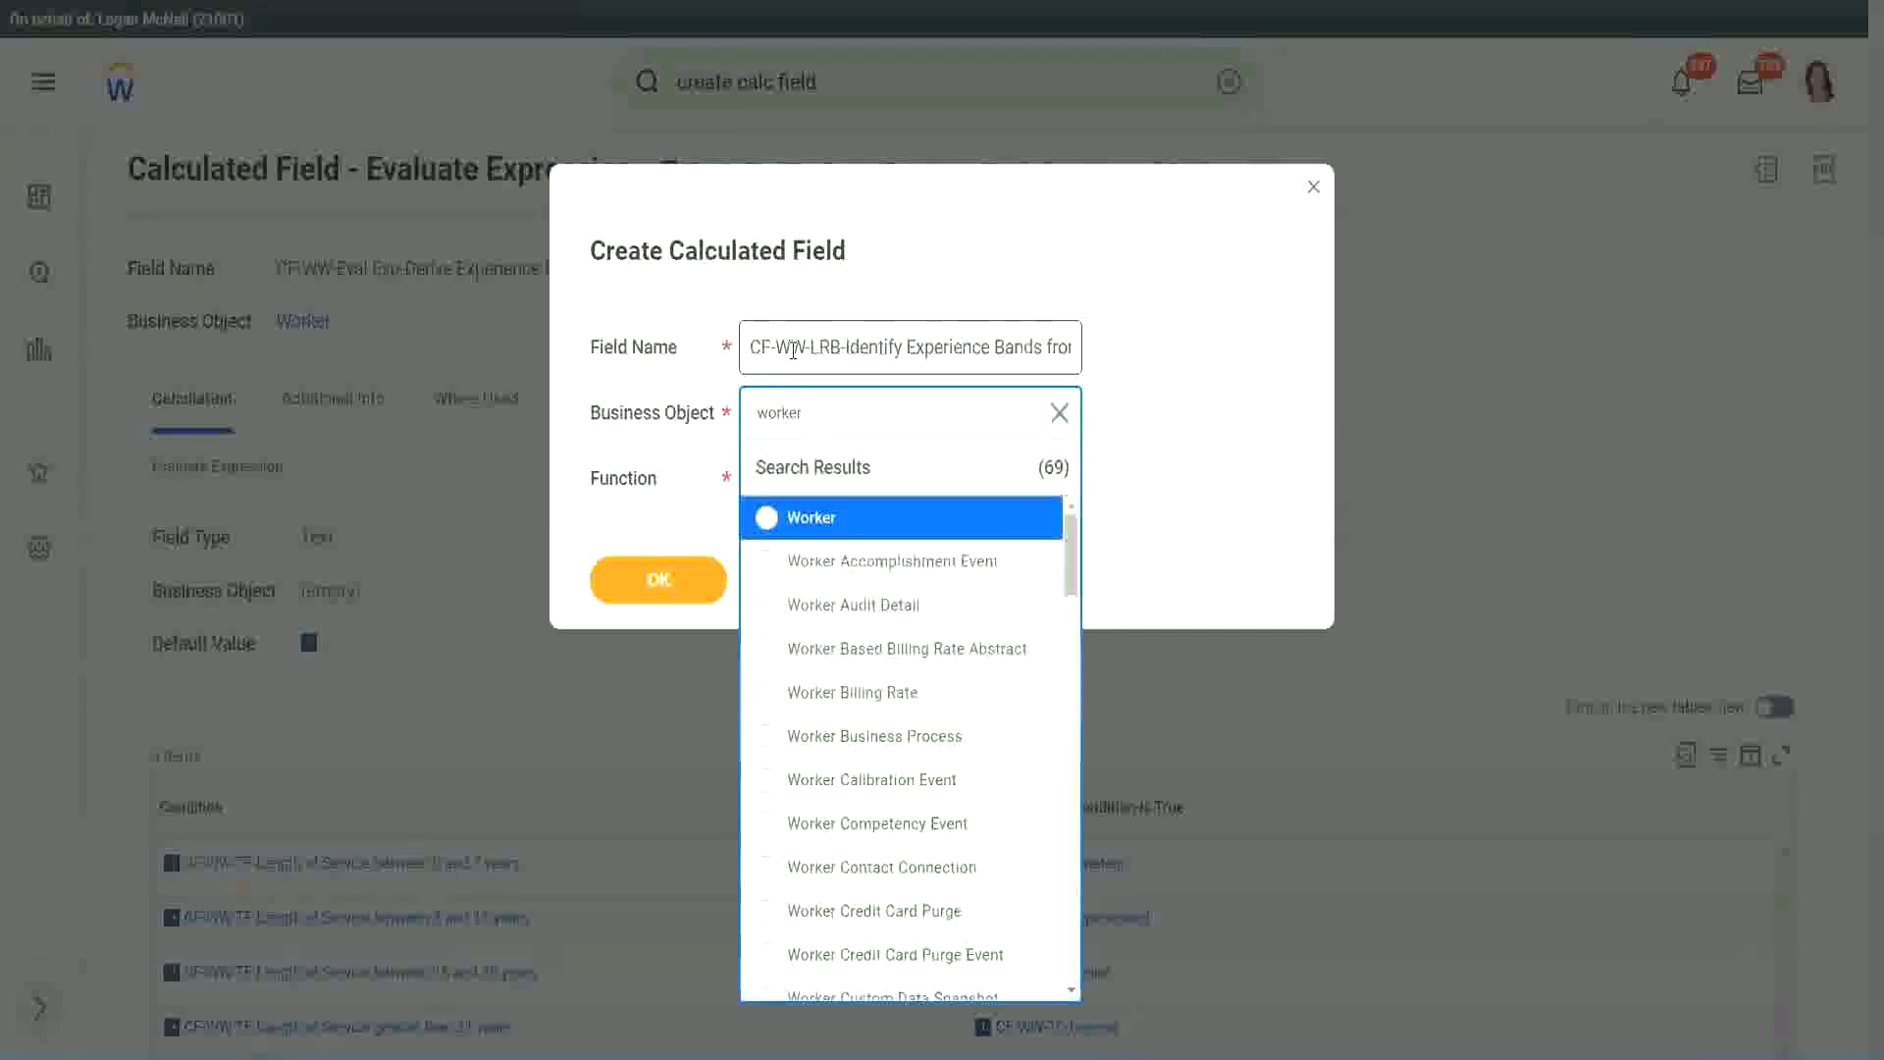
{"action": "key", "text": "Return"}
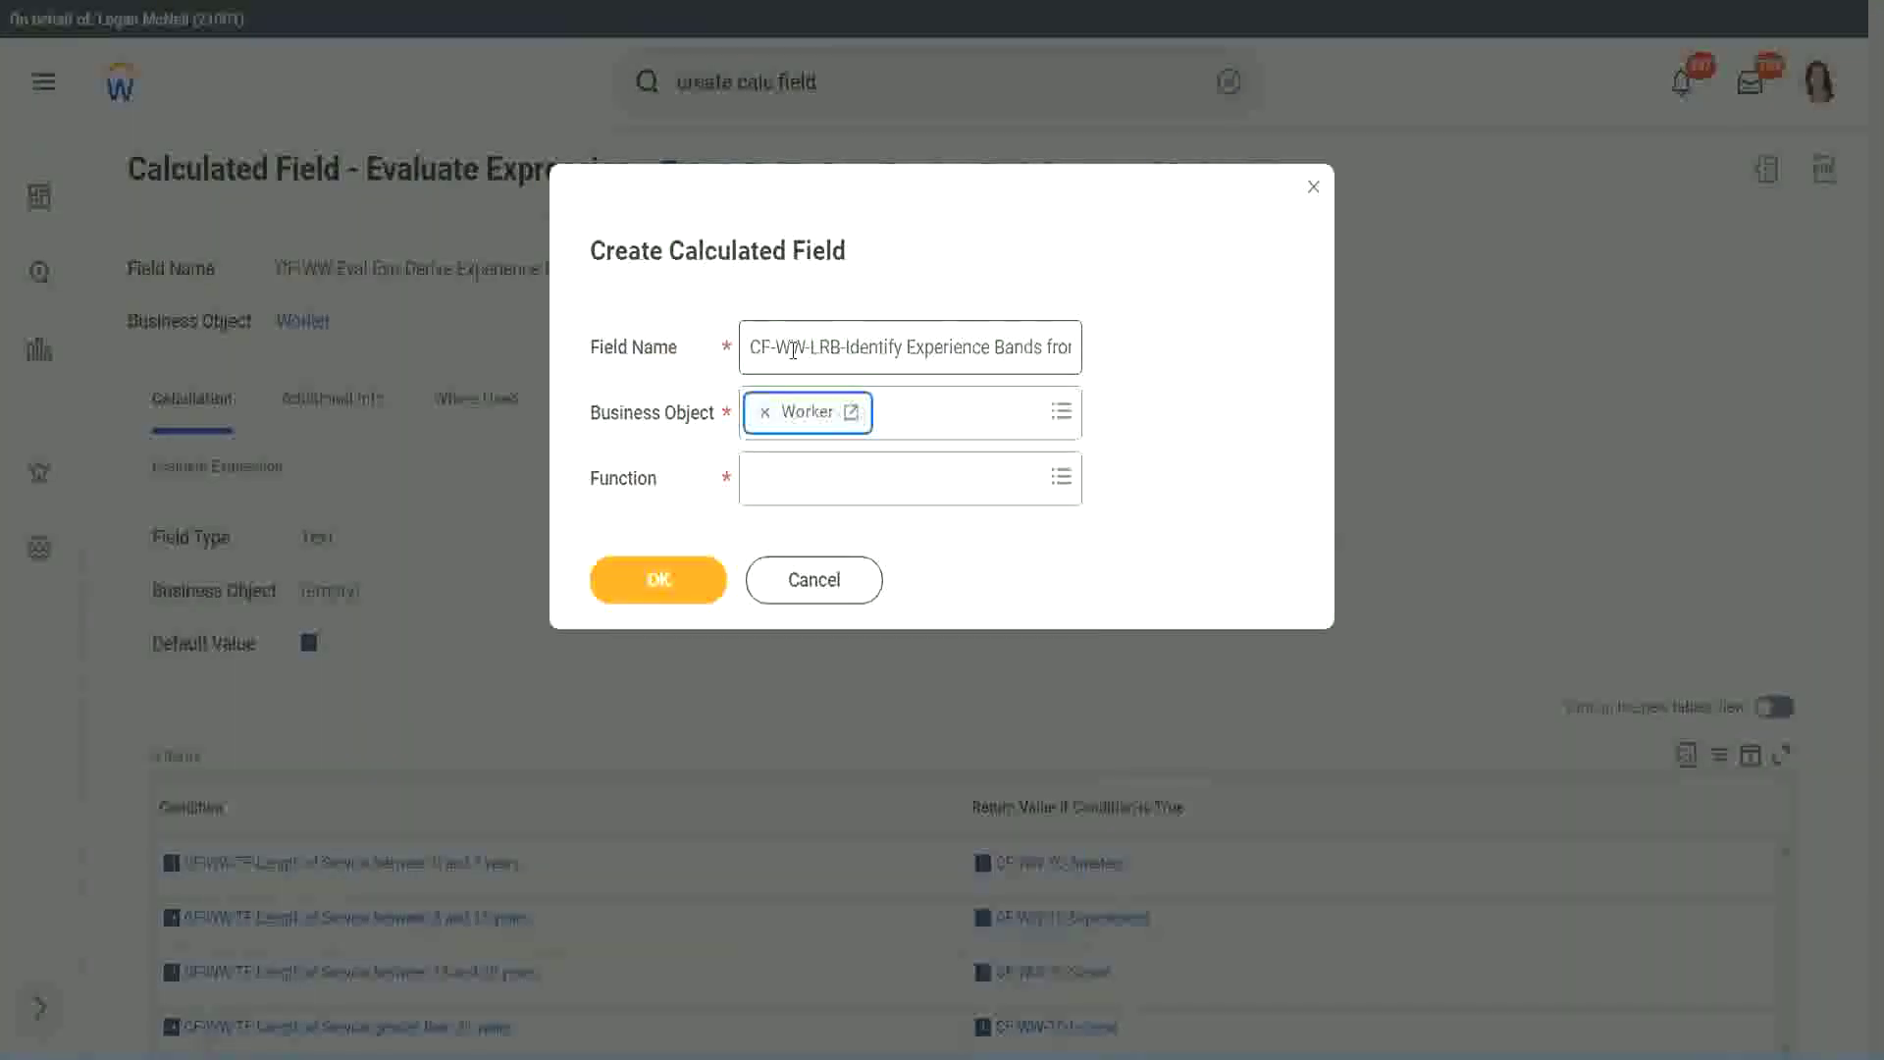
- Set the function to Lookup Range Band and confirm the new calculated field's basic details
{"action": "key", "text": "Tab"}
{"action": "type", "text": "lo"}
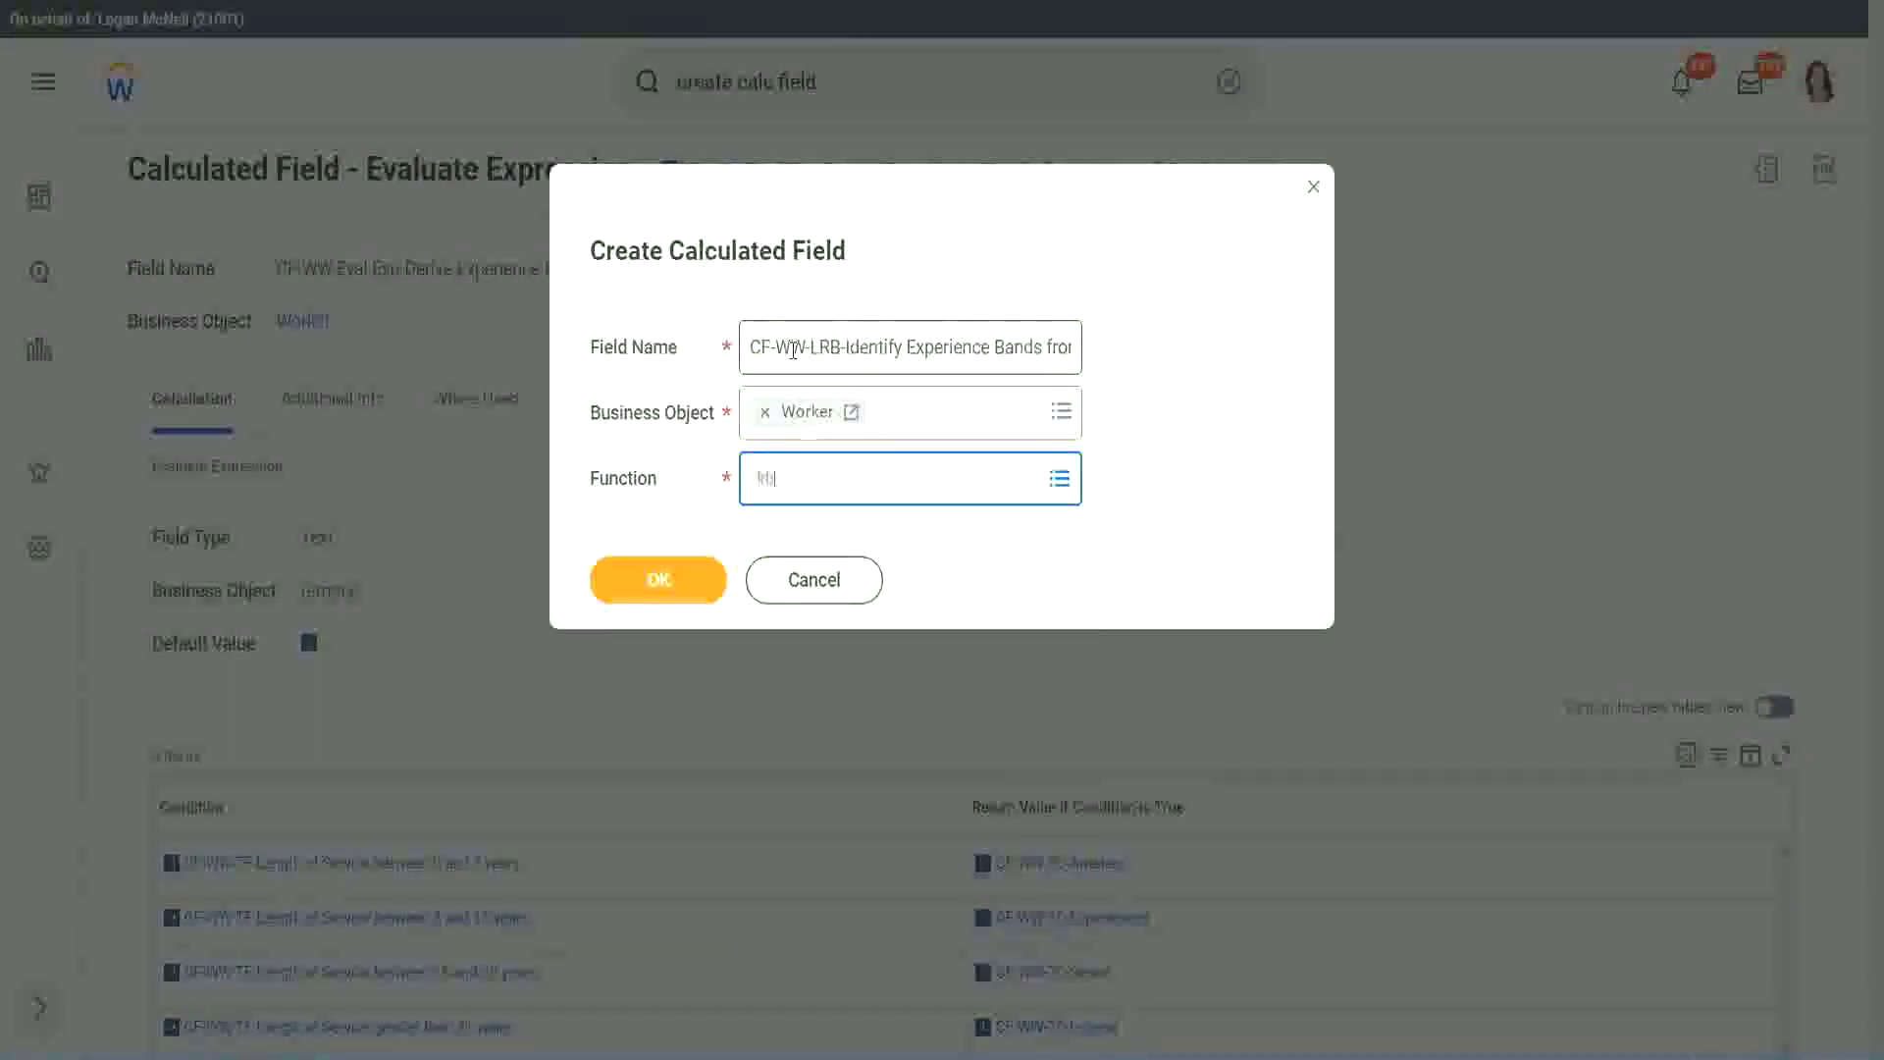
{"action": "key", "text": "Return"}
{"action": "key", "text": "Return"}
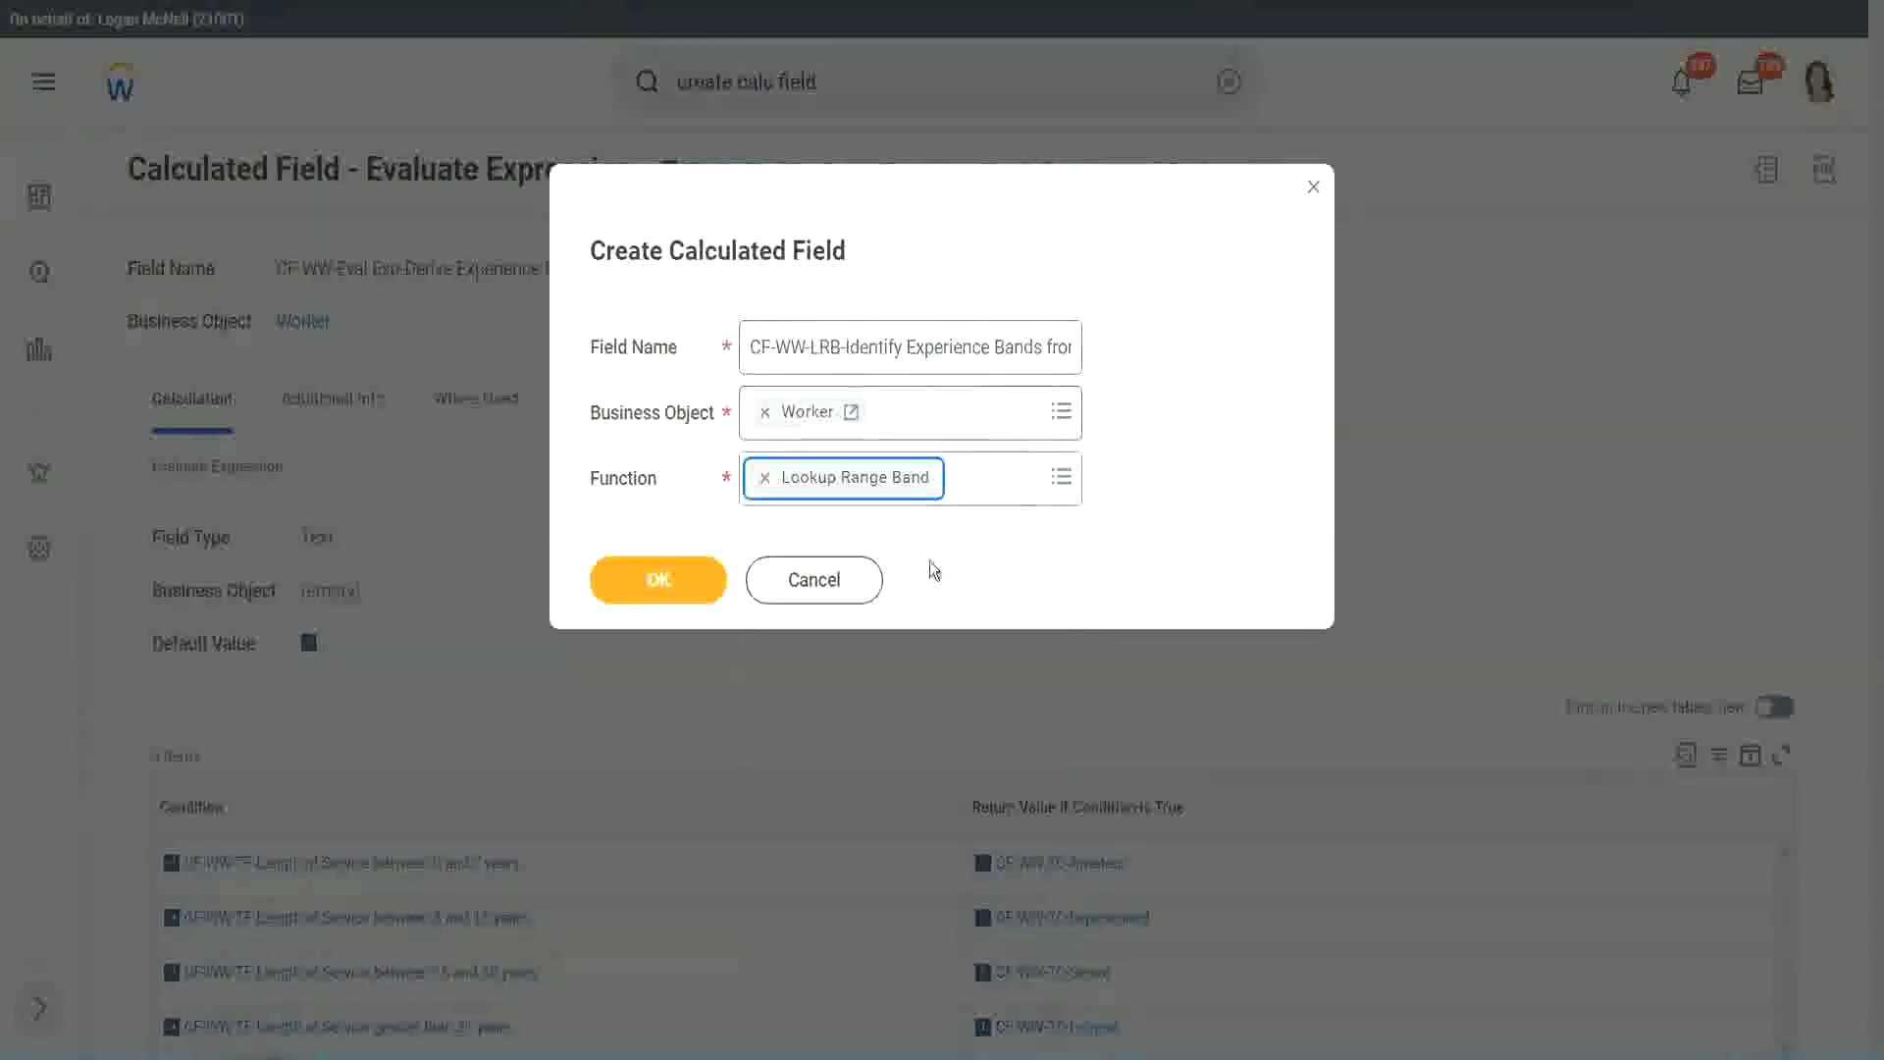
{"action": "left_click", "coordinate": [673, 594]}
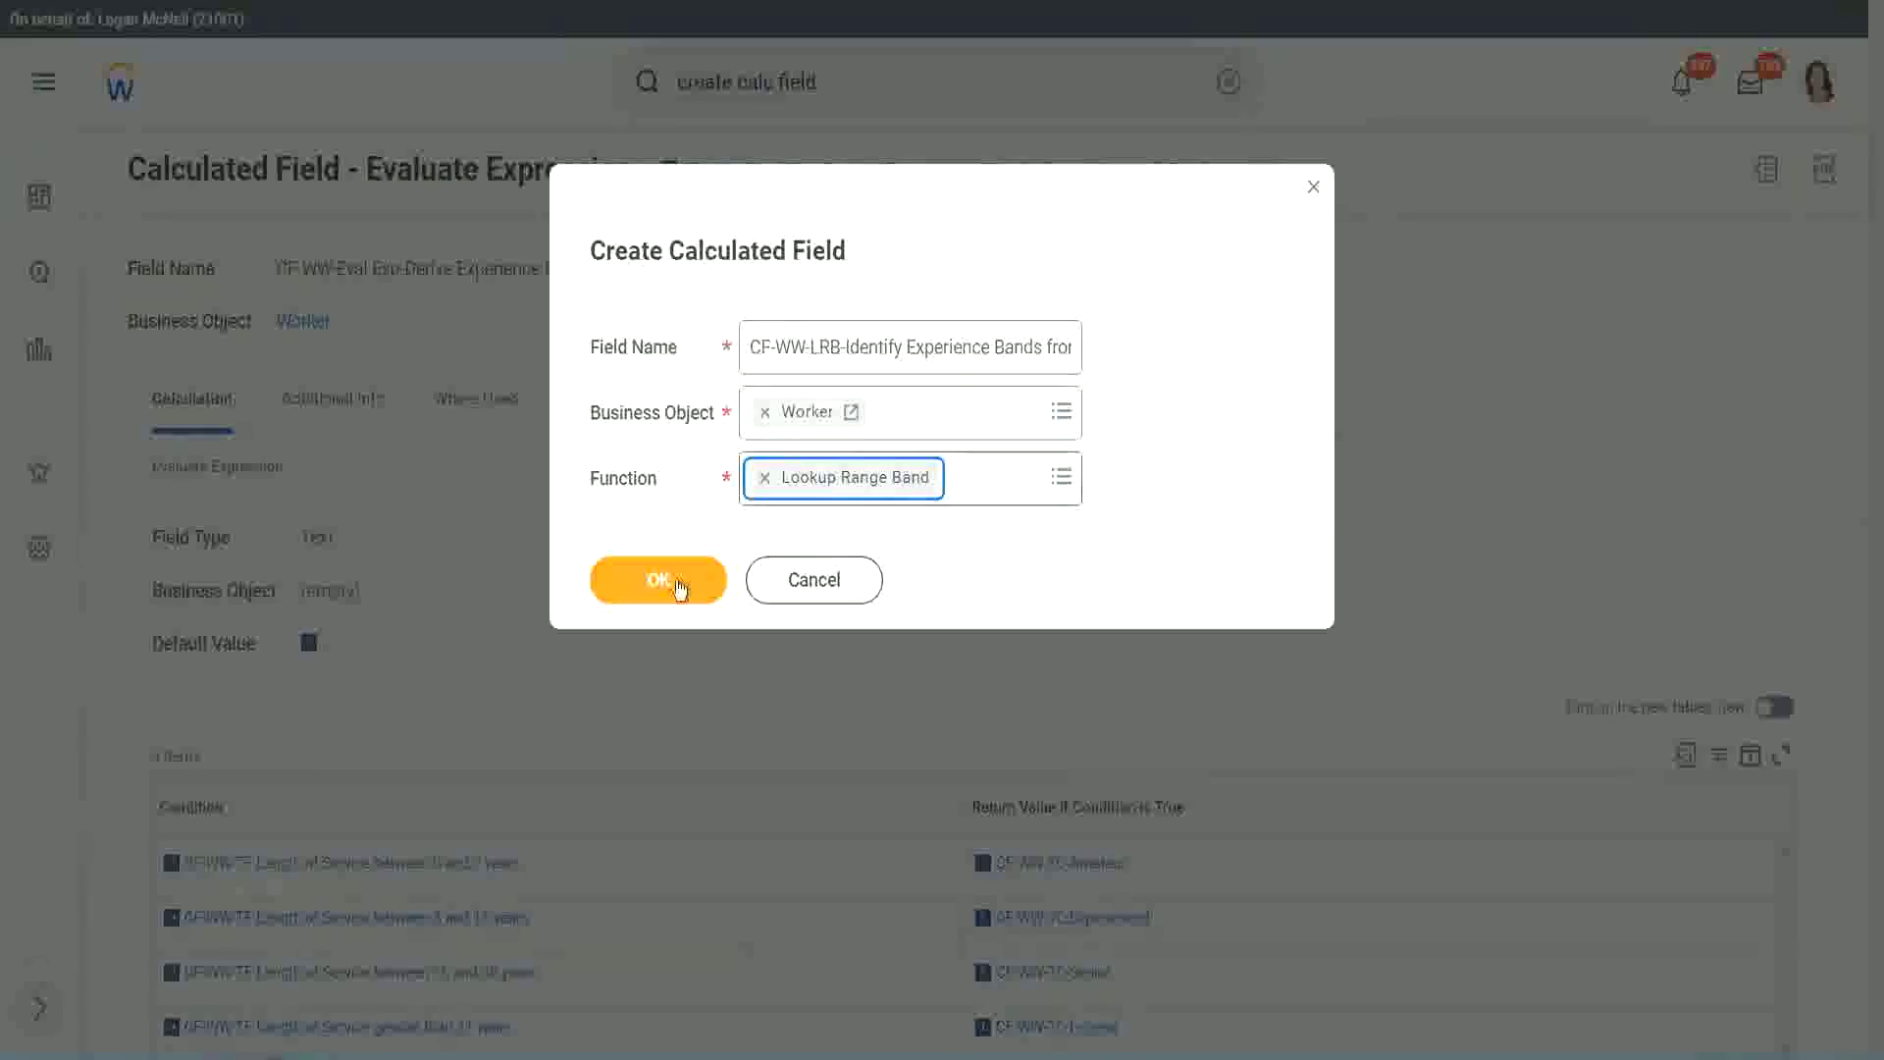
{"action": "left_click", "coordinate": [673, 583]}
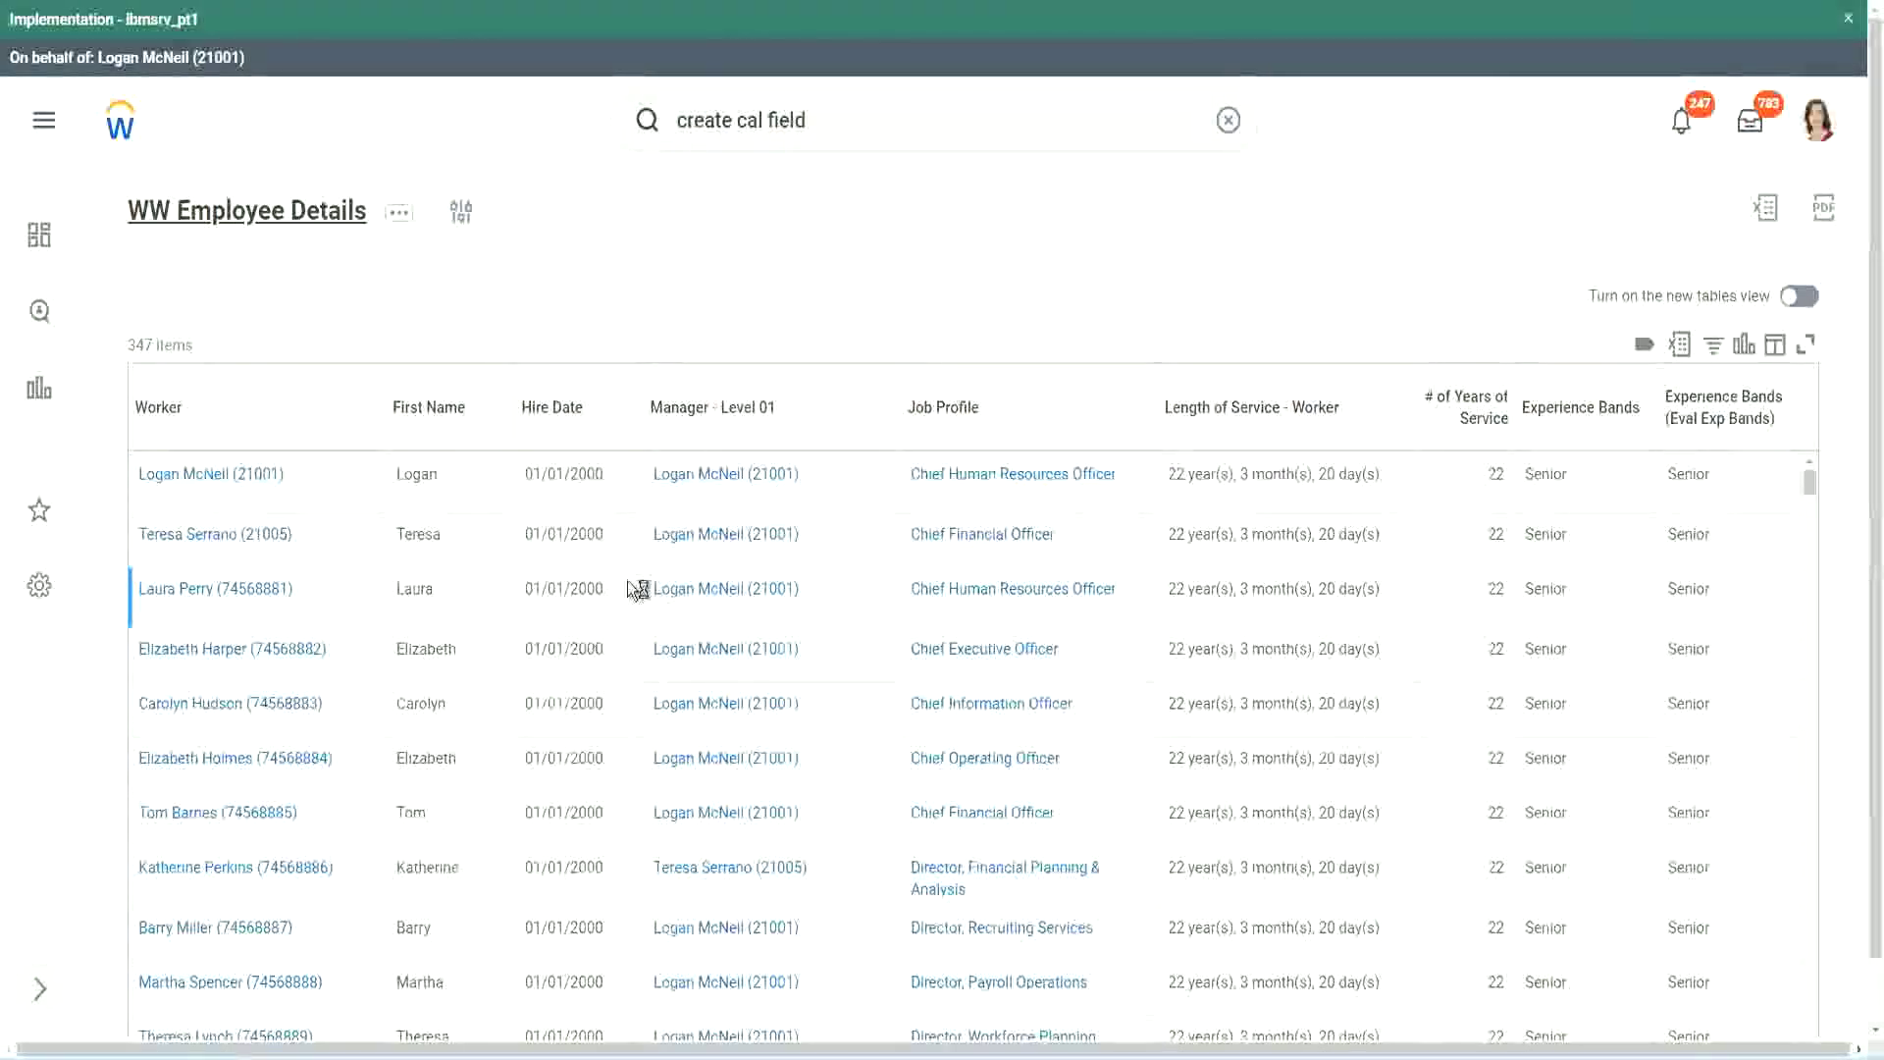
- Set the source field to CF-WW-Convert Text To Number-Number of Years from Length of Service, copying its name from the WW Employee Details report definition
{"action": "scroll", "coordinate": [621, 643], "scroll_direction": "down", "scroll_amount": 5}
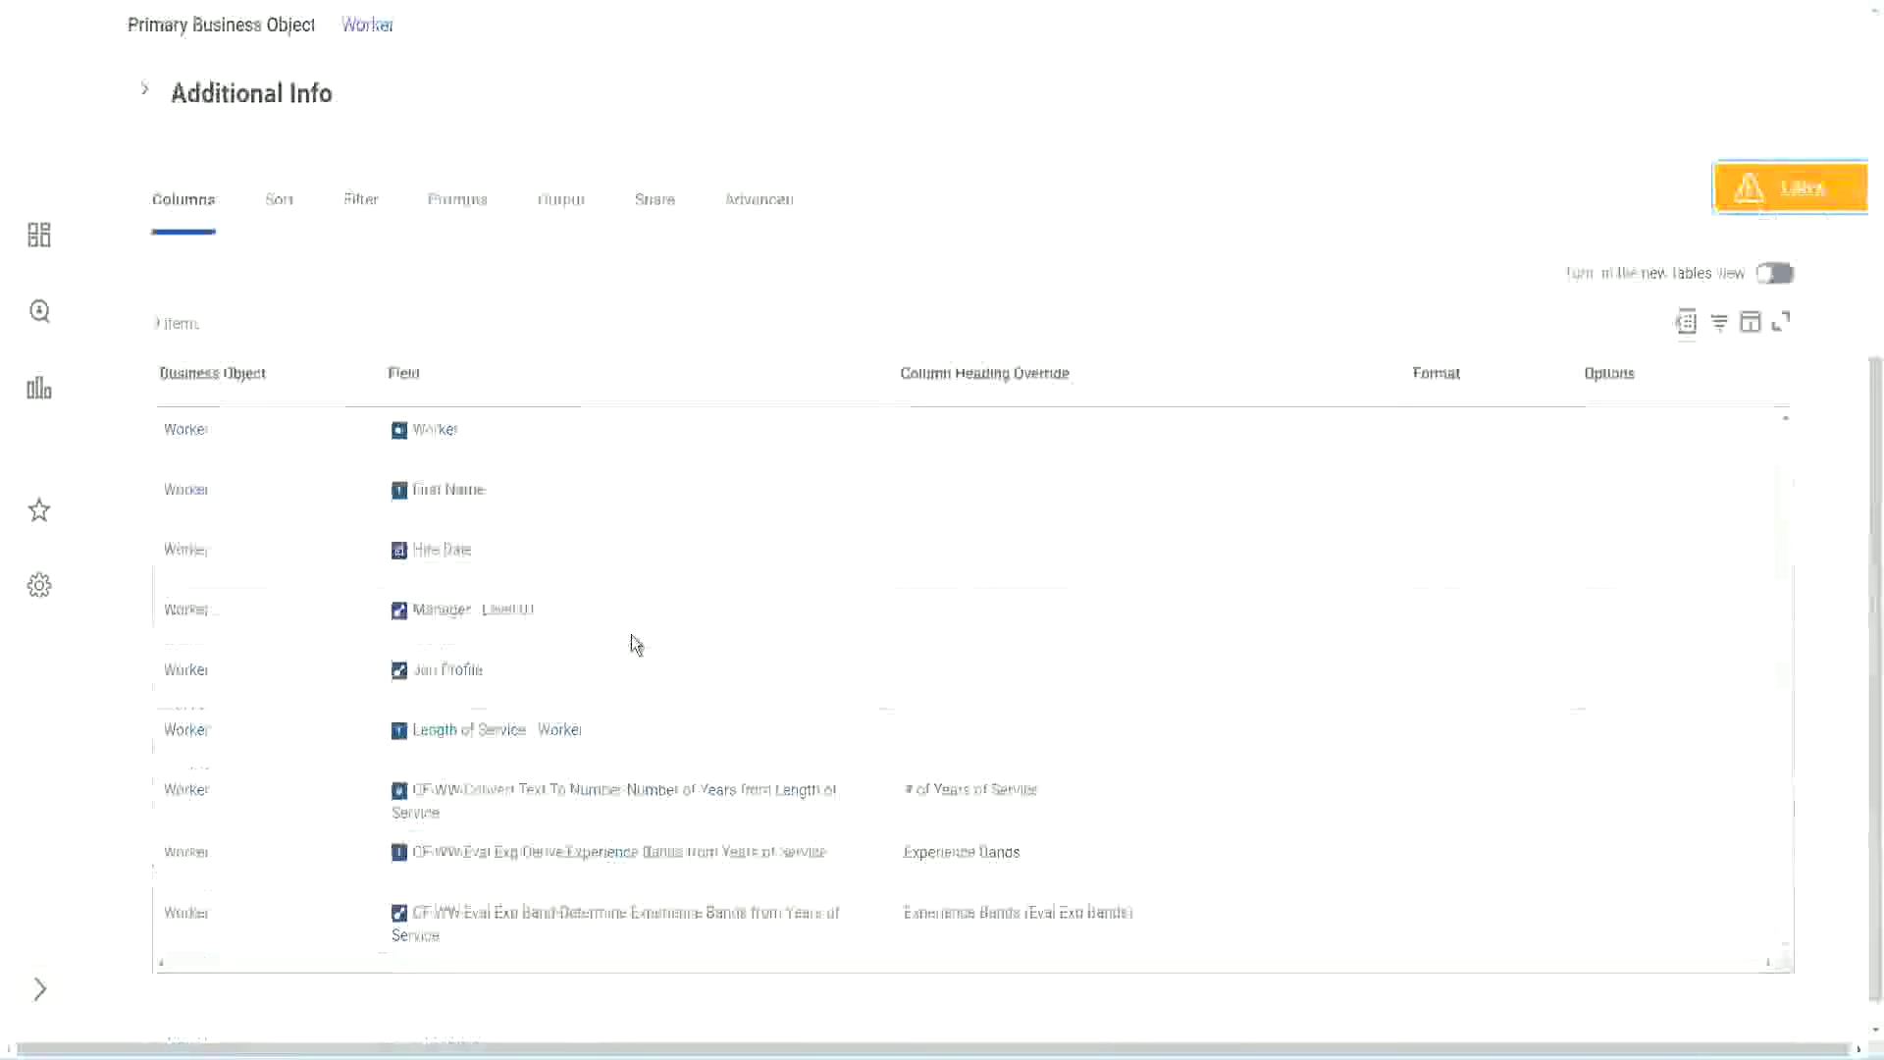
{"action": "right_click", "coordinate": [596, 767]}
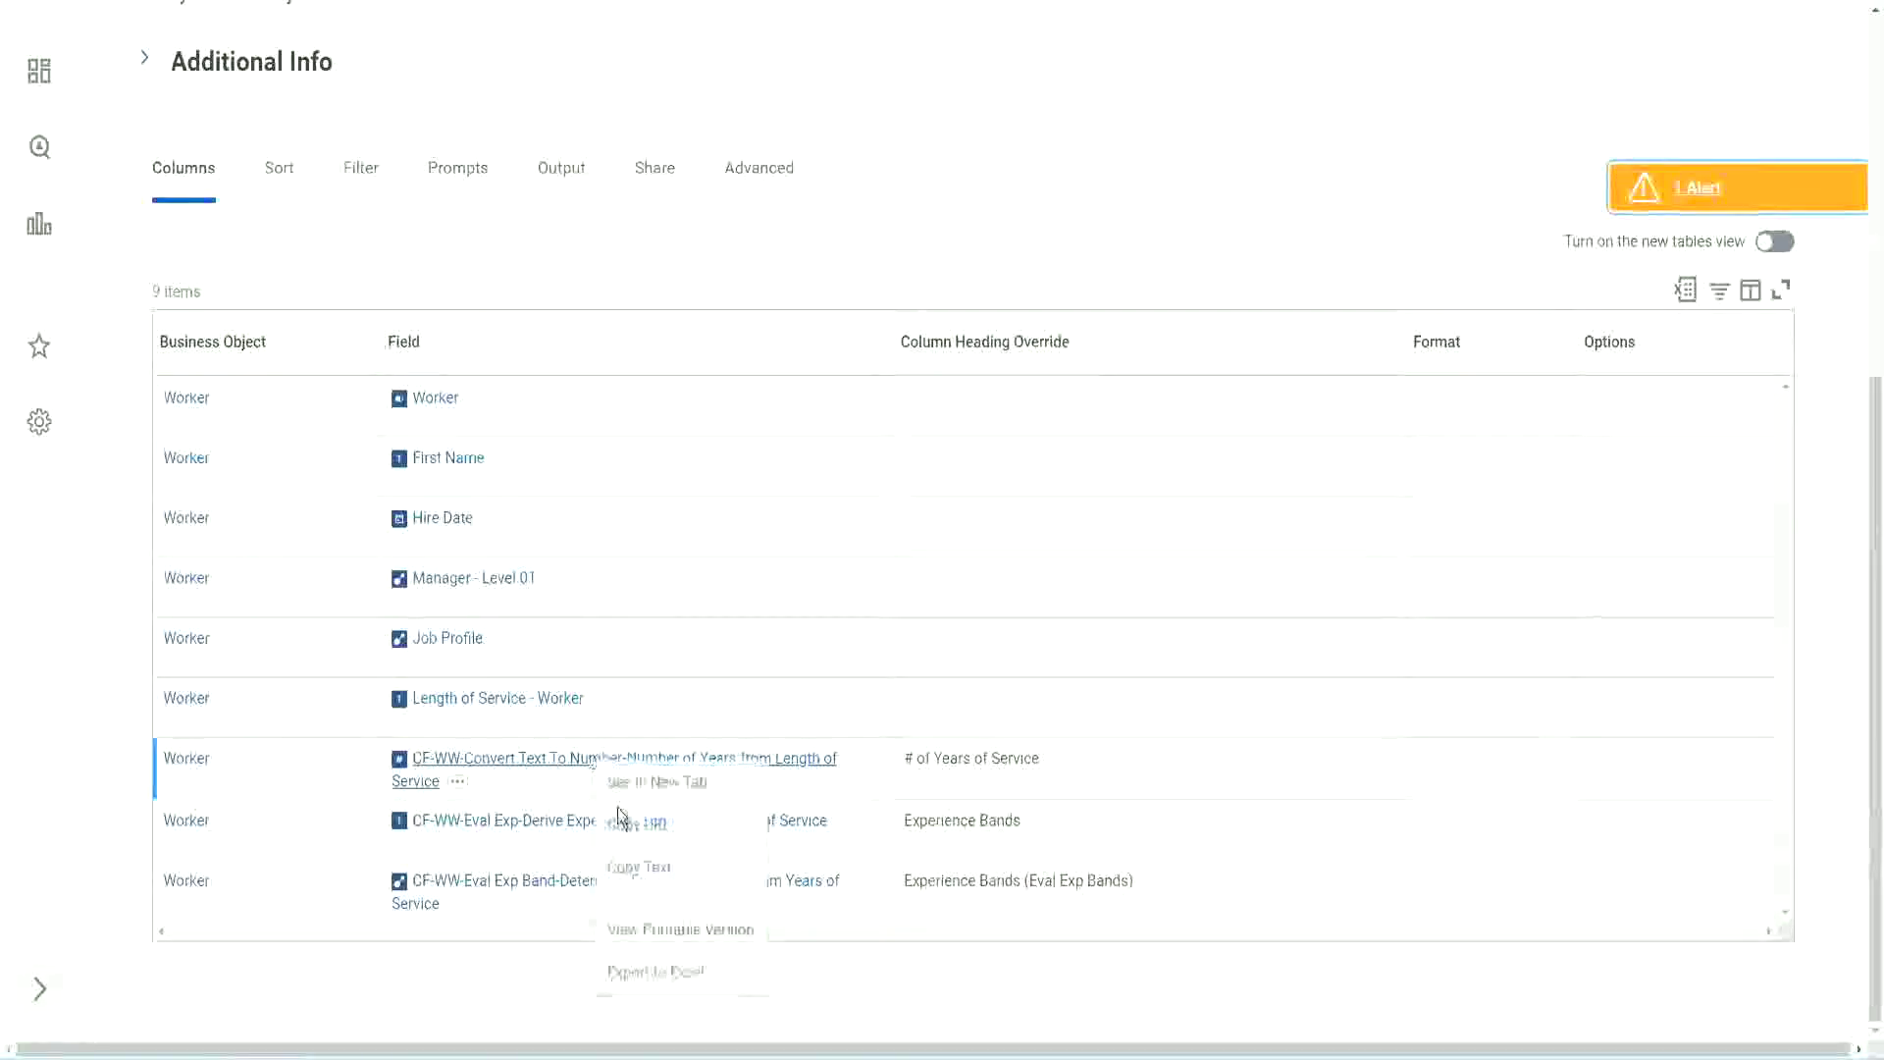
{"action": "left_click", "coordinate": [646, 880]}
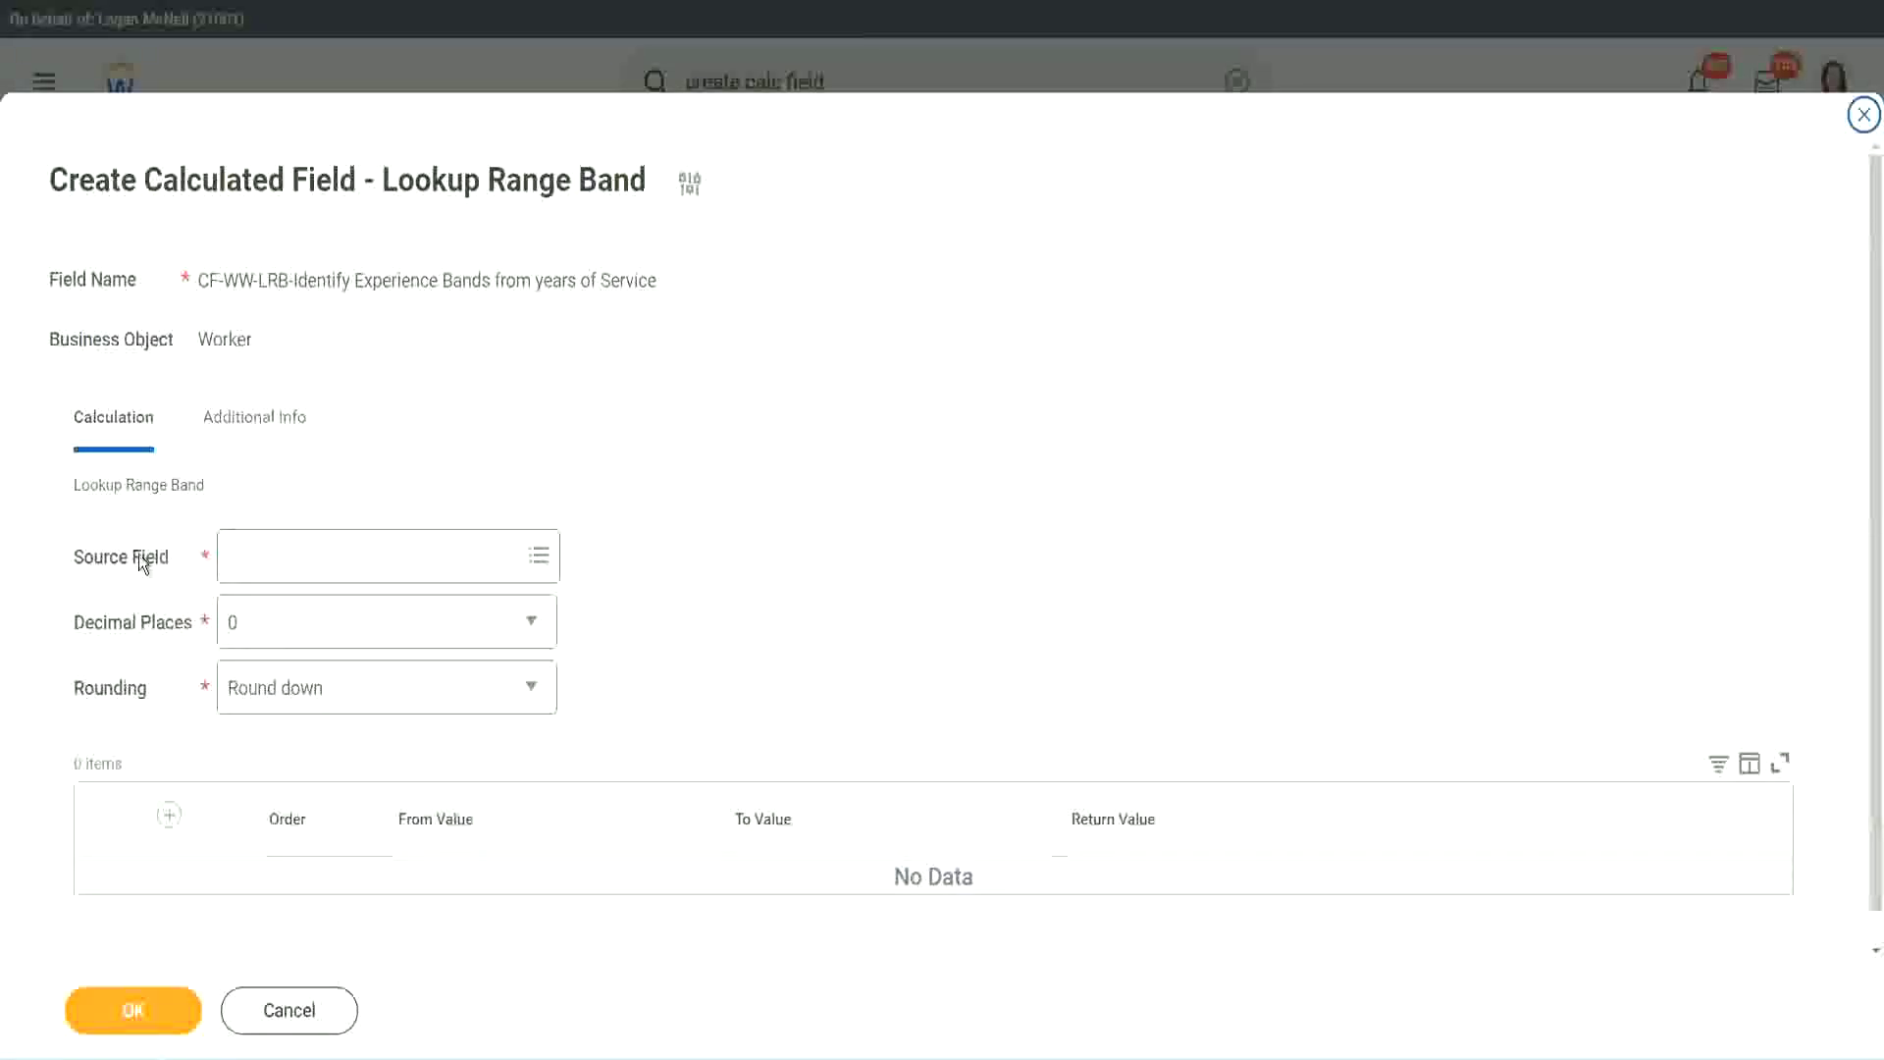
{"action": "left_click", "coordinate": [293, 558]}
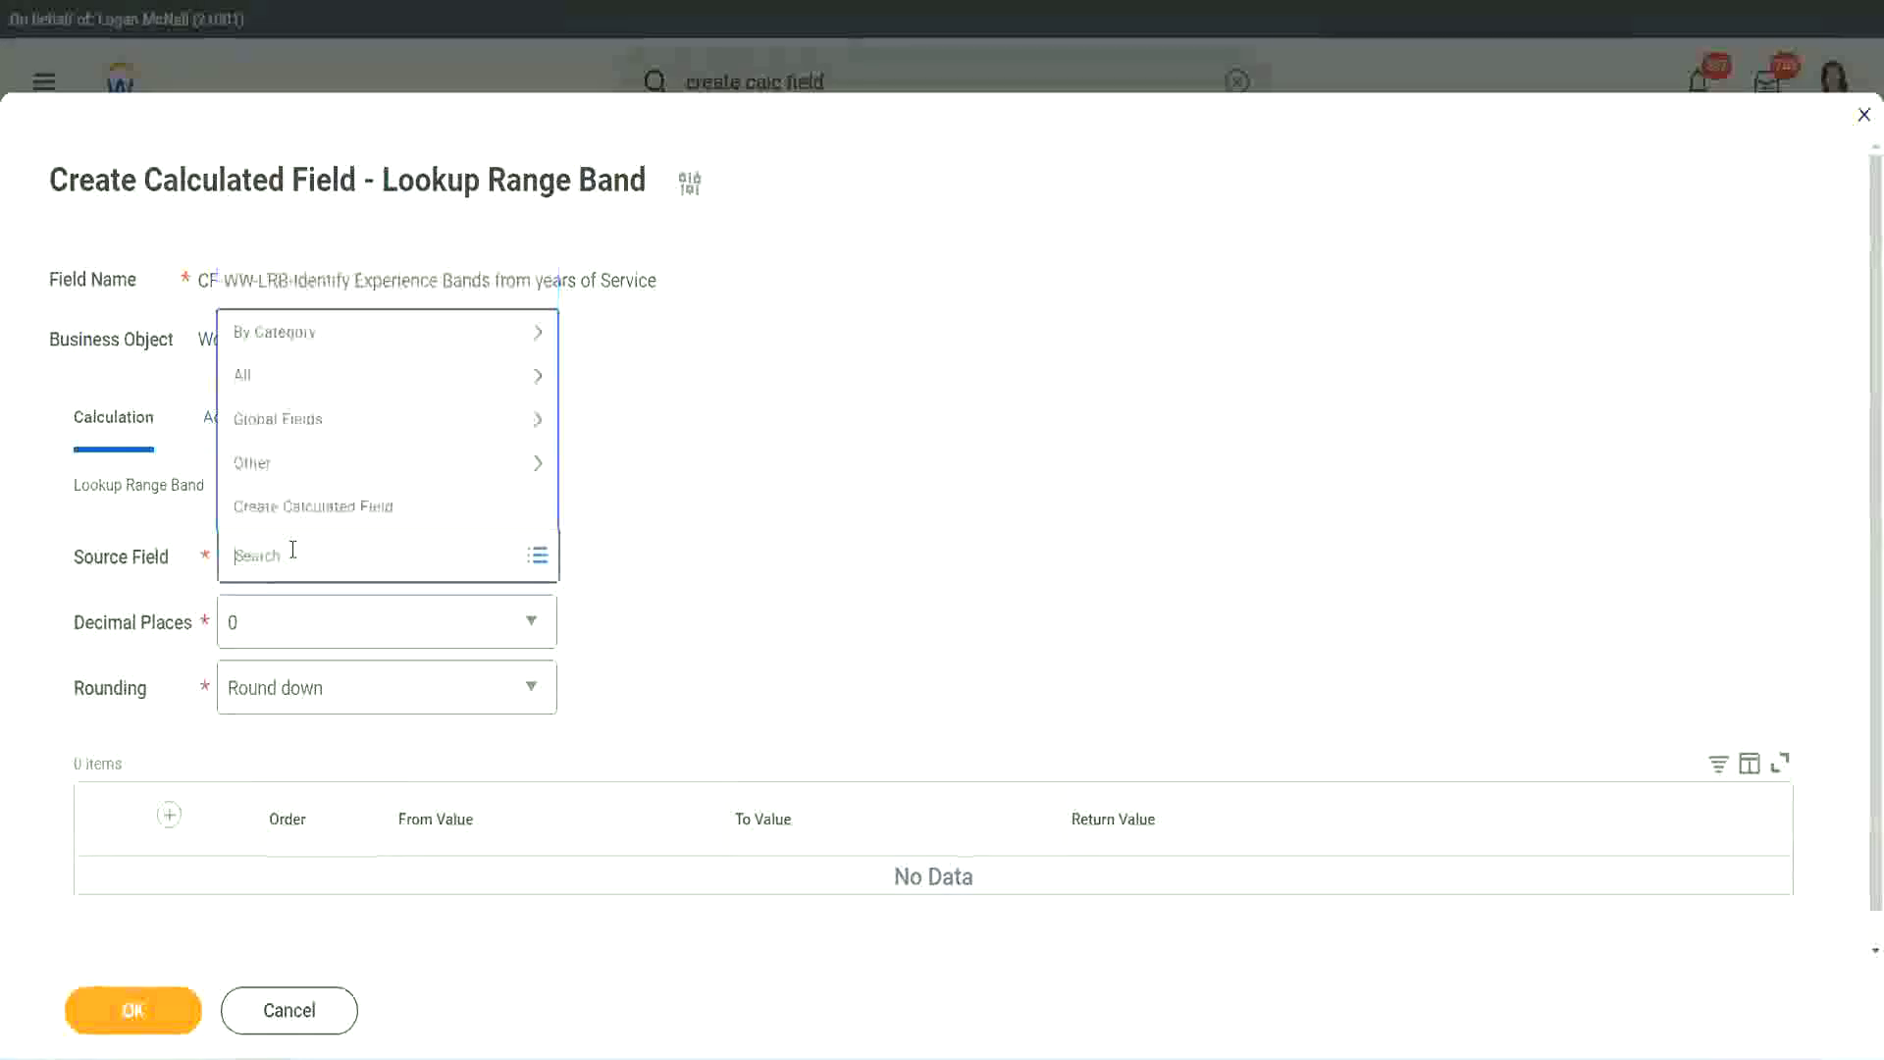
{"action": "key", "text": "ctrl+v"}
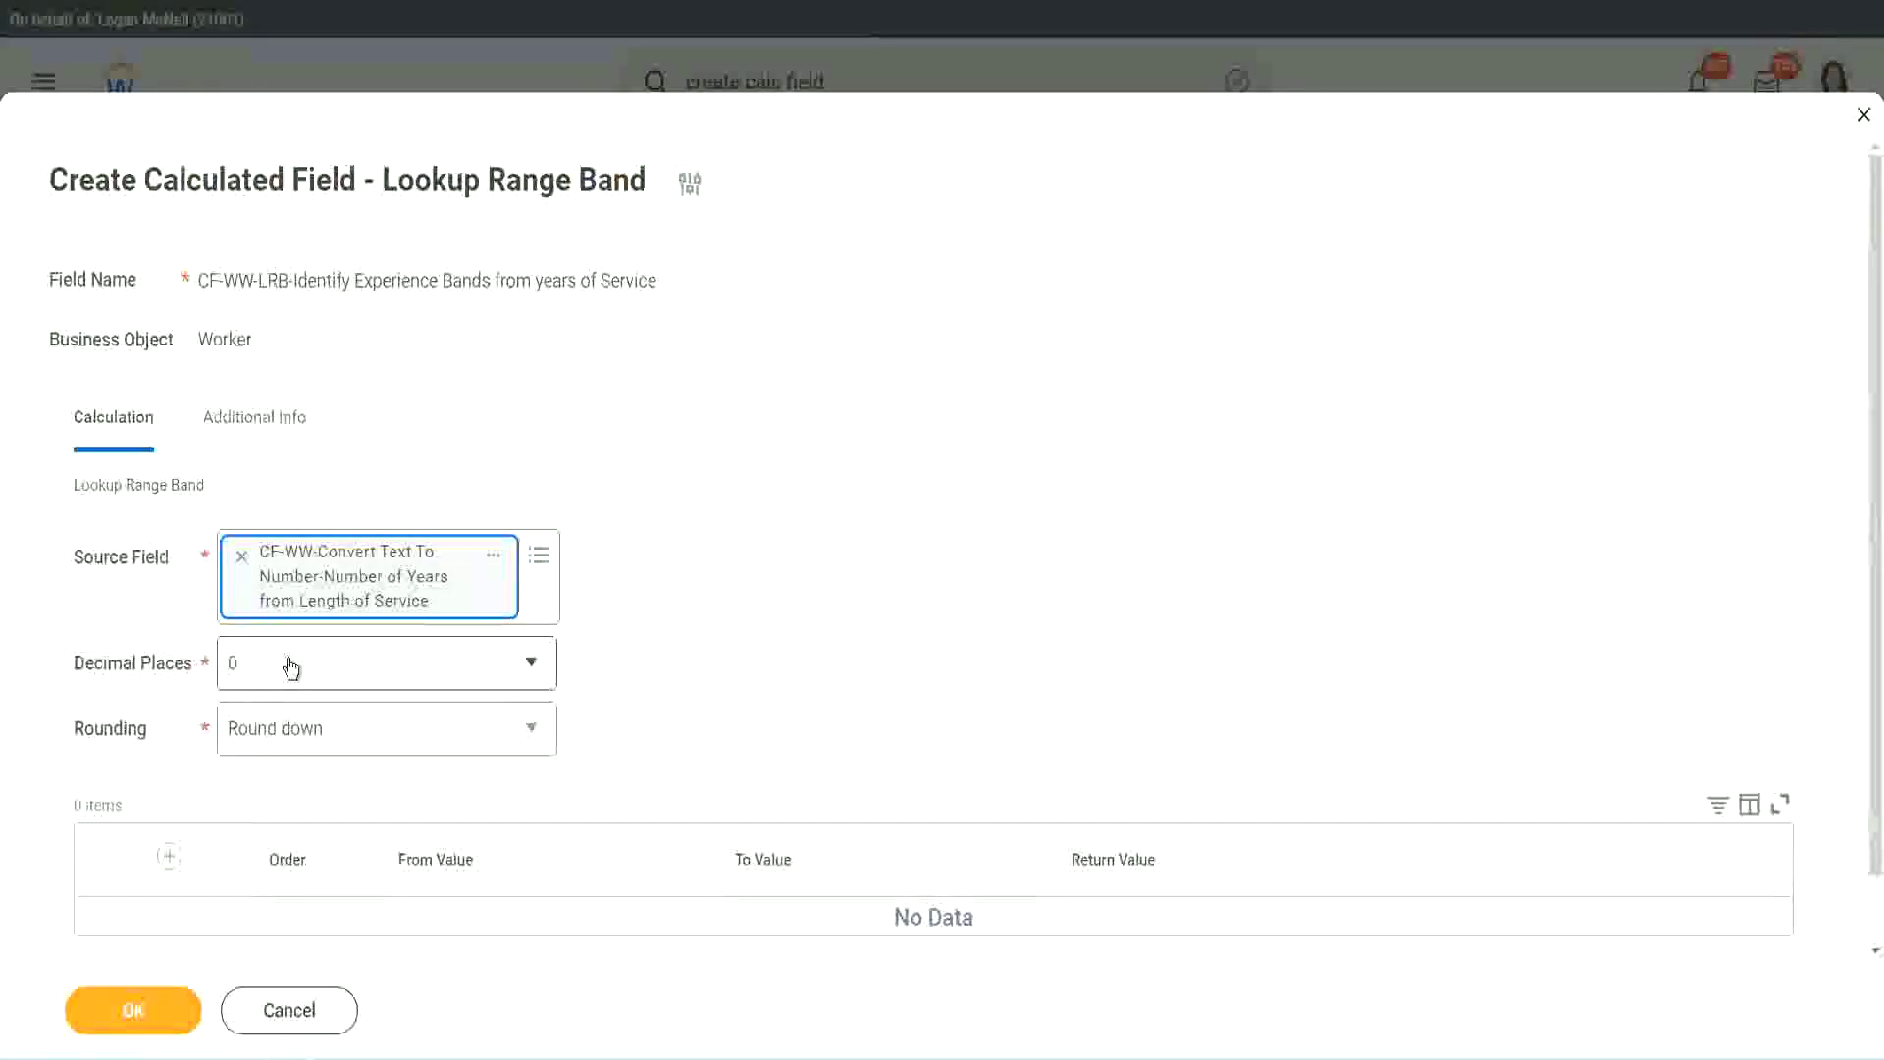
- Keep the decimal places at 0 and set the rounding to Round
{"action": "left_click", "coordinate": [368, 675]}
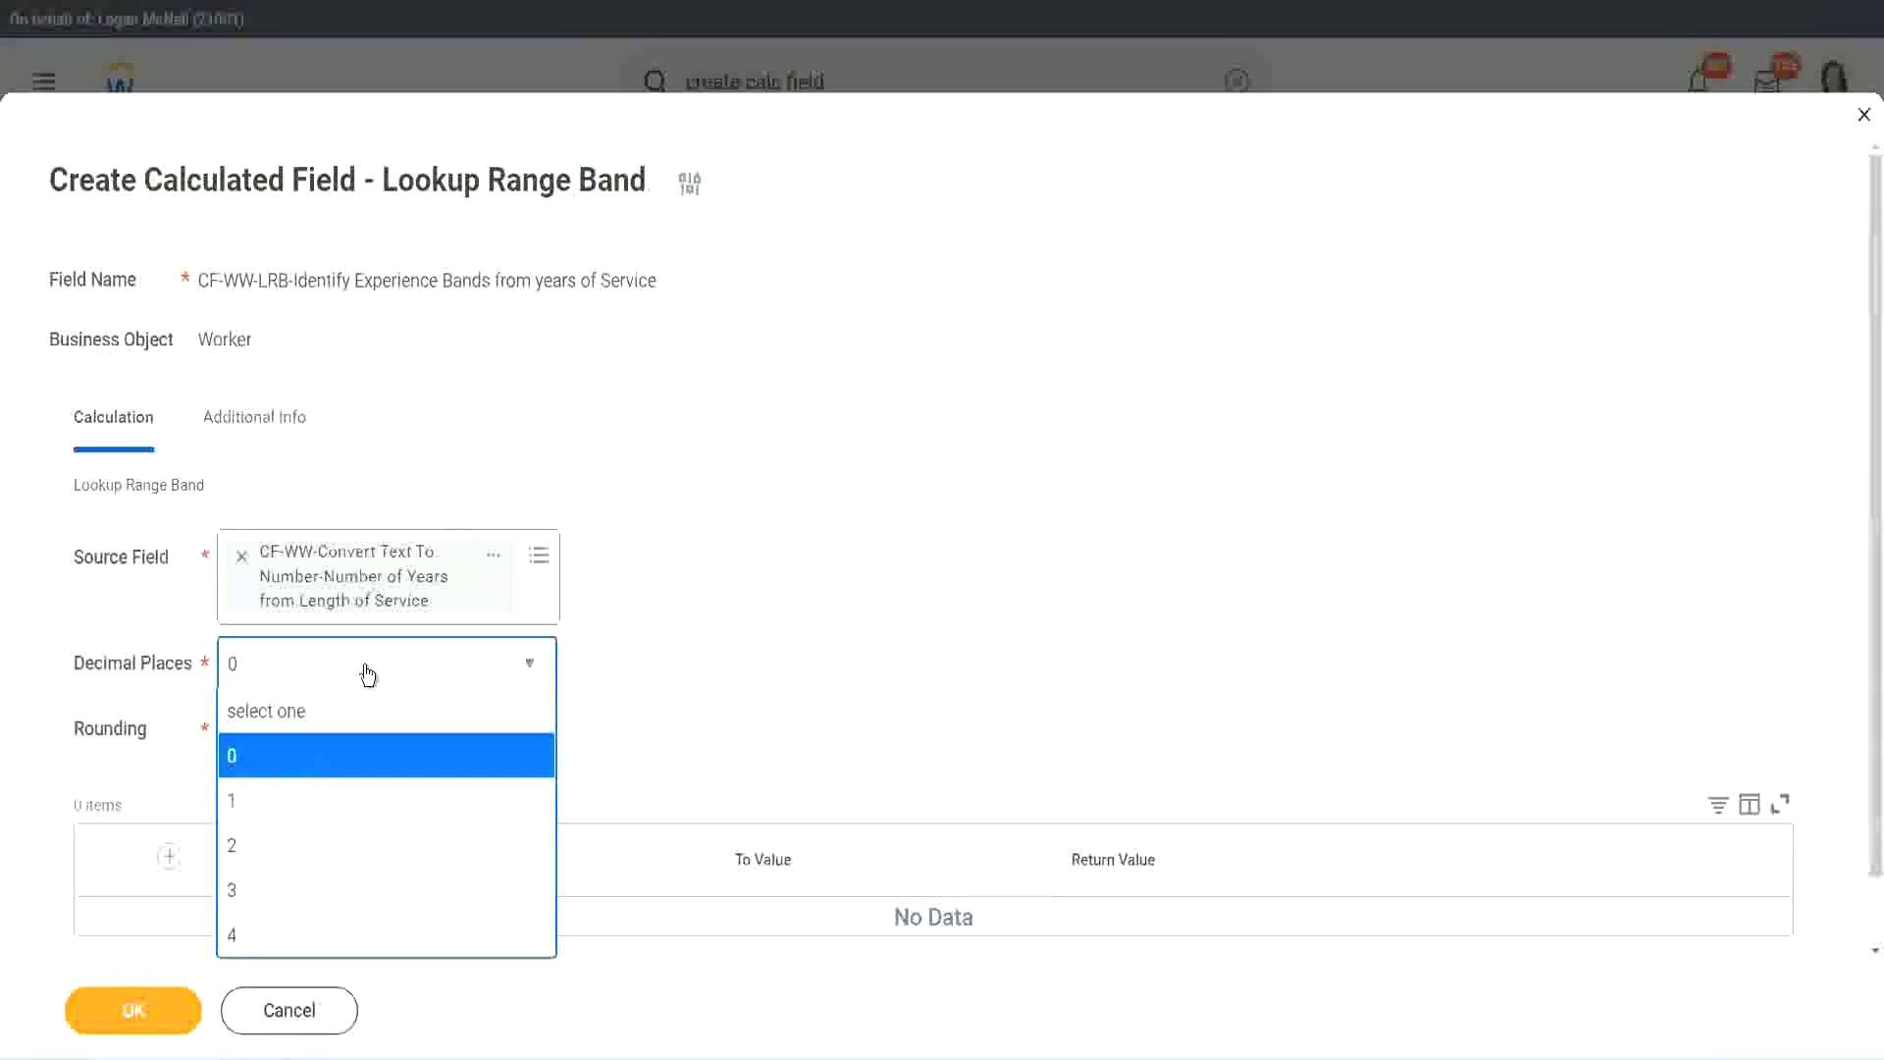
{"action": "left_click", "coordinate": [734, 646]}
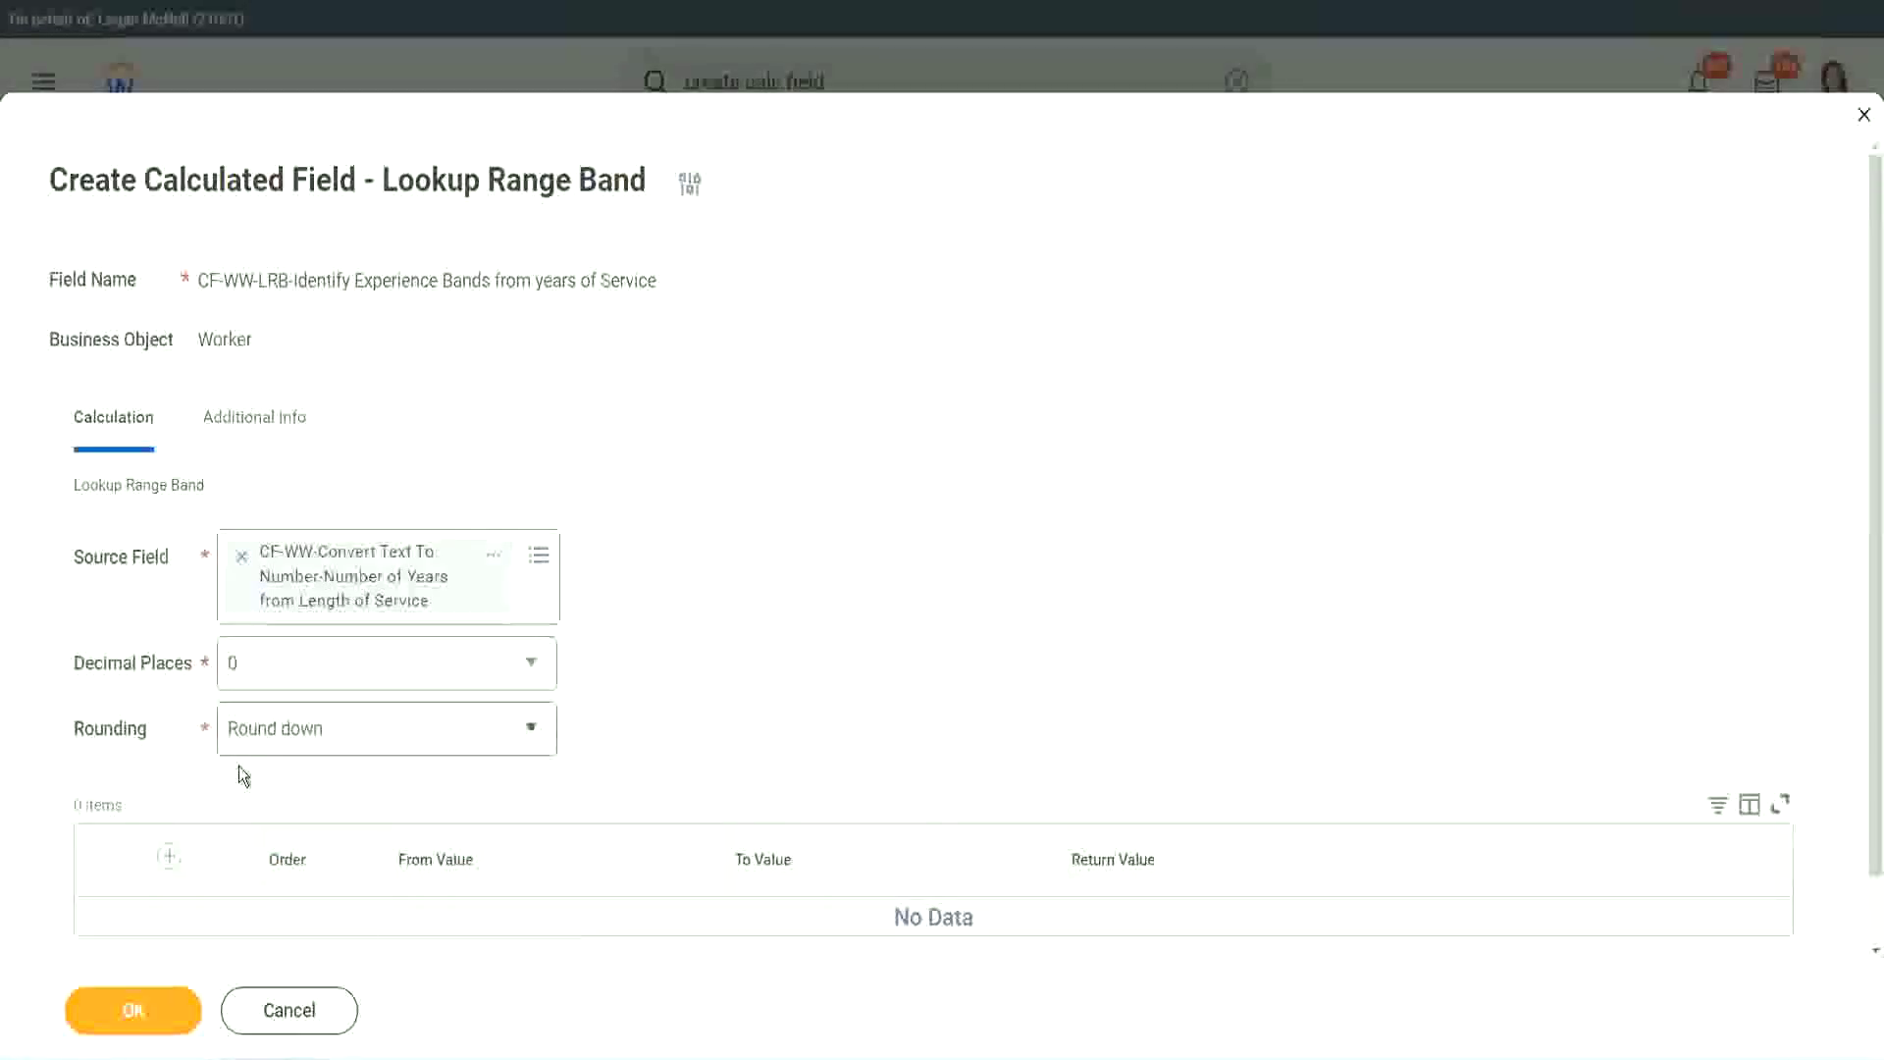
{"action": "left_click", "coordinate": [302, 736]}
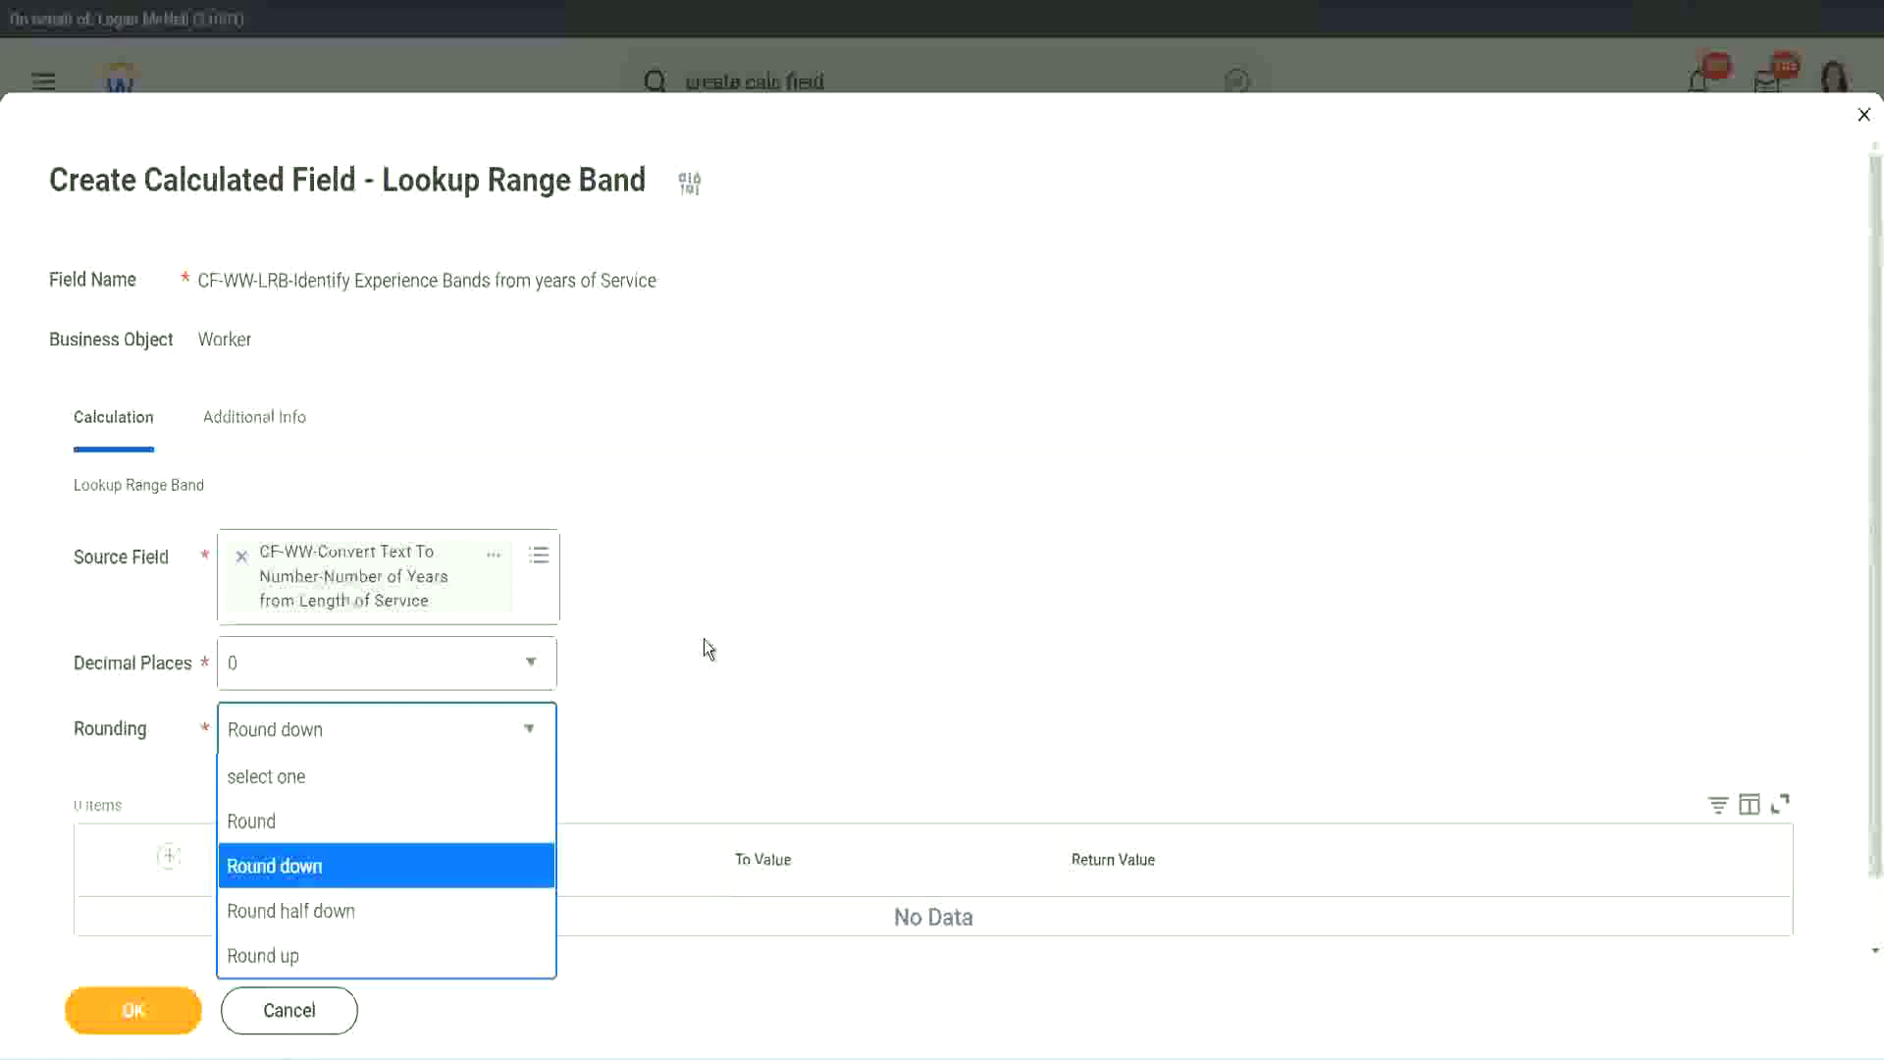
{"action": "left_click", "coordinate": [662, 723]}
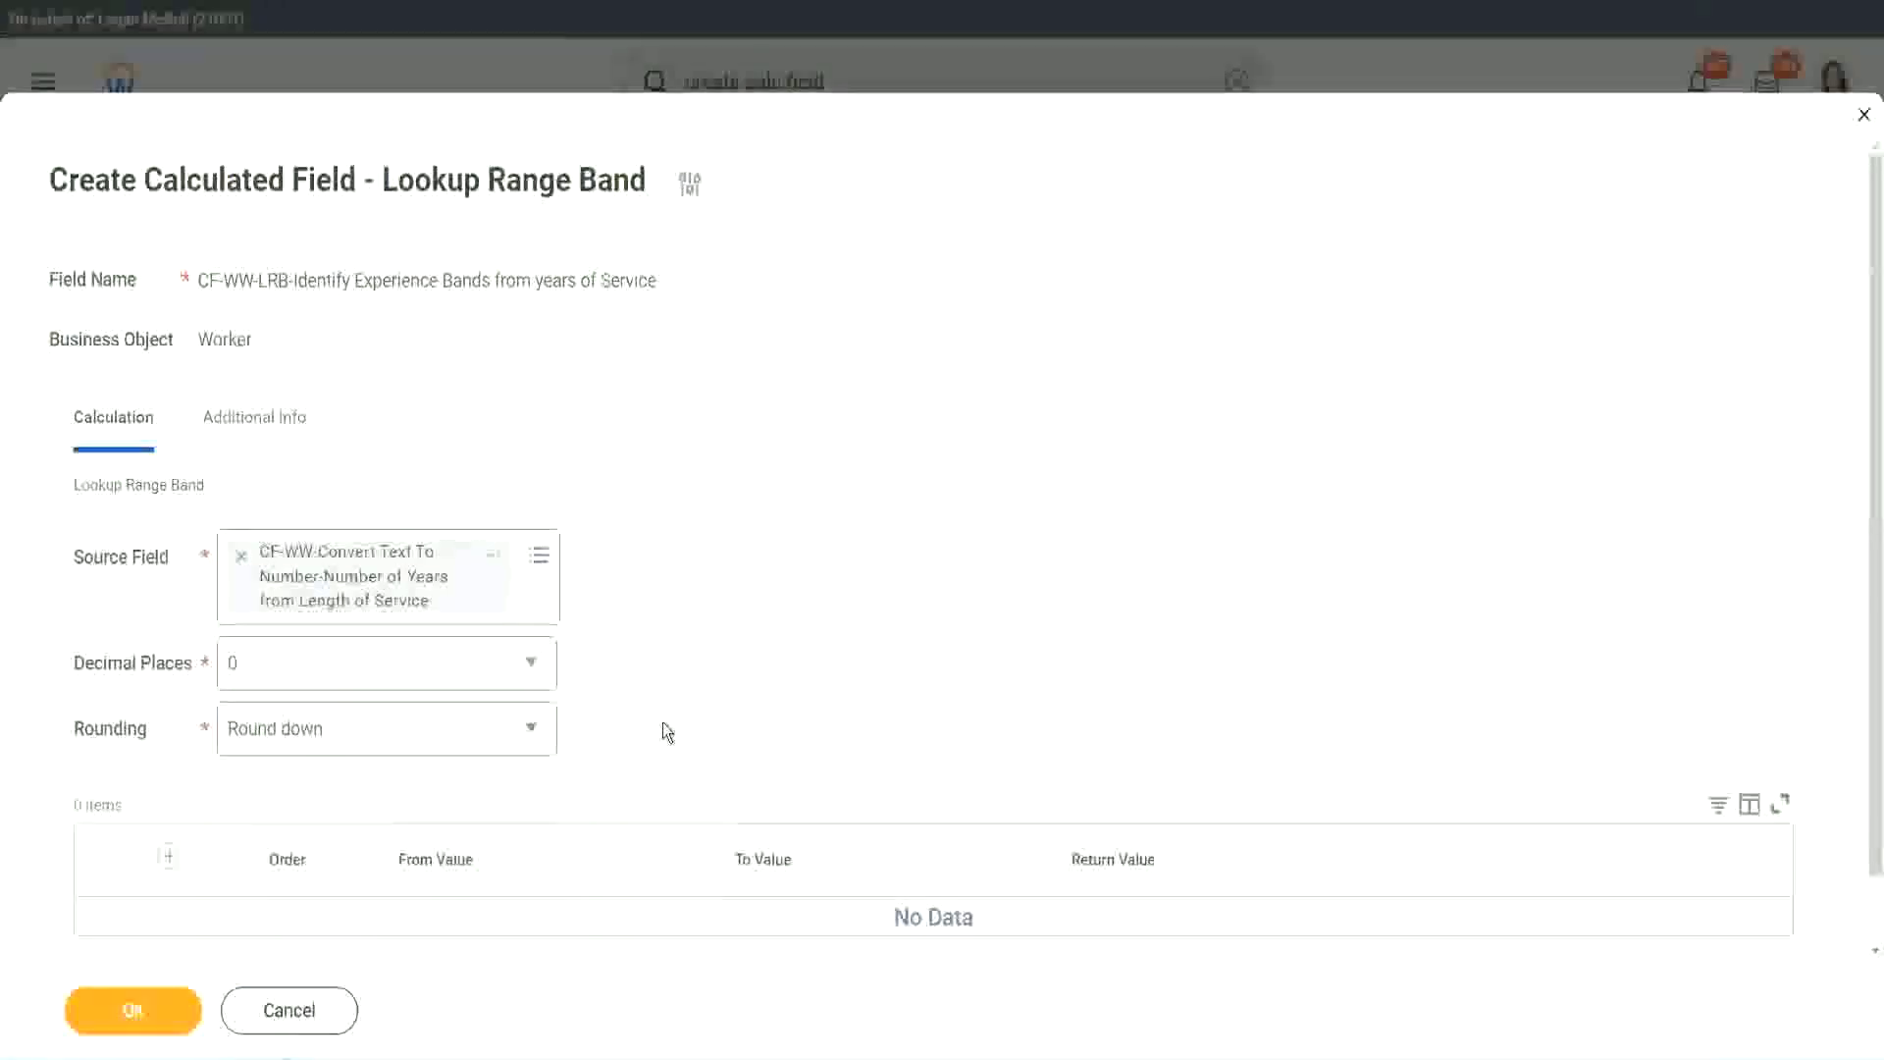
{"action": "left_click", "coordinate": [323, 738]}
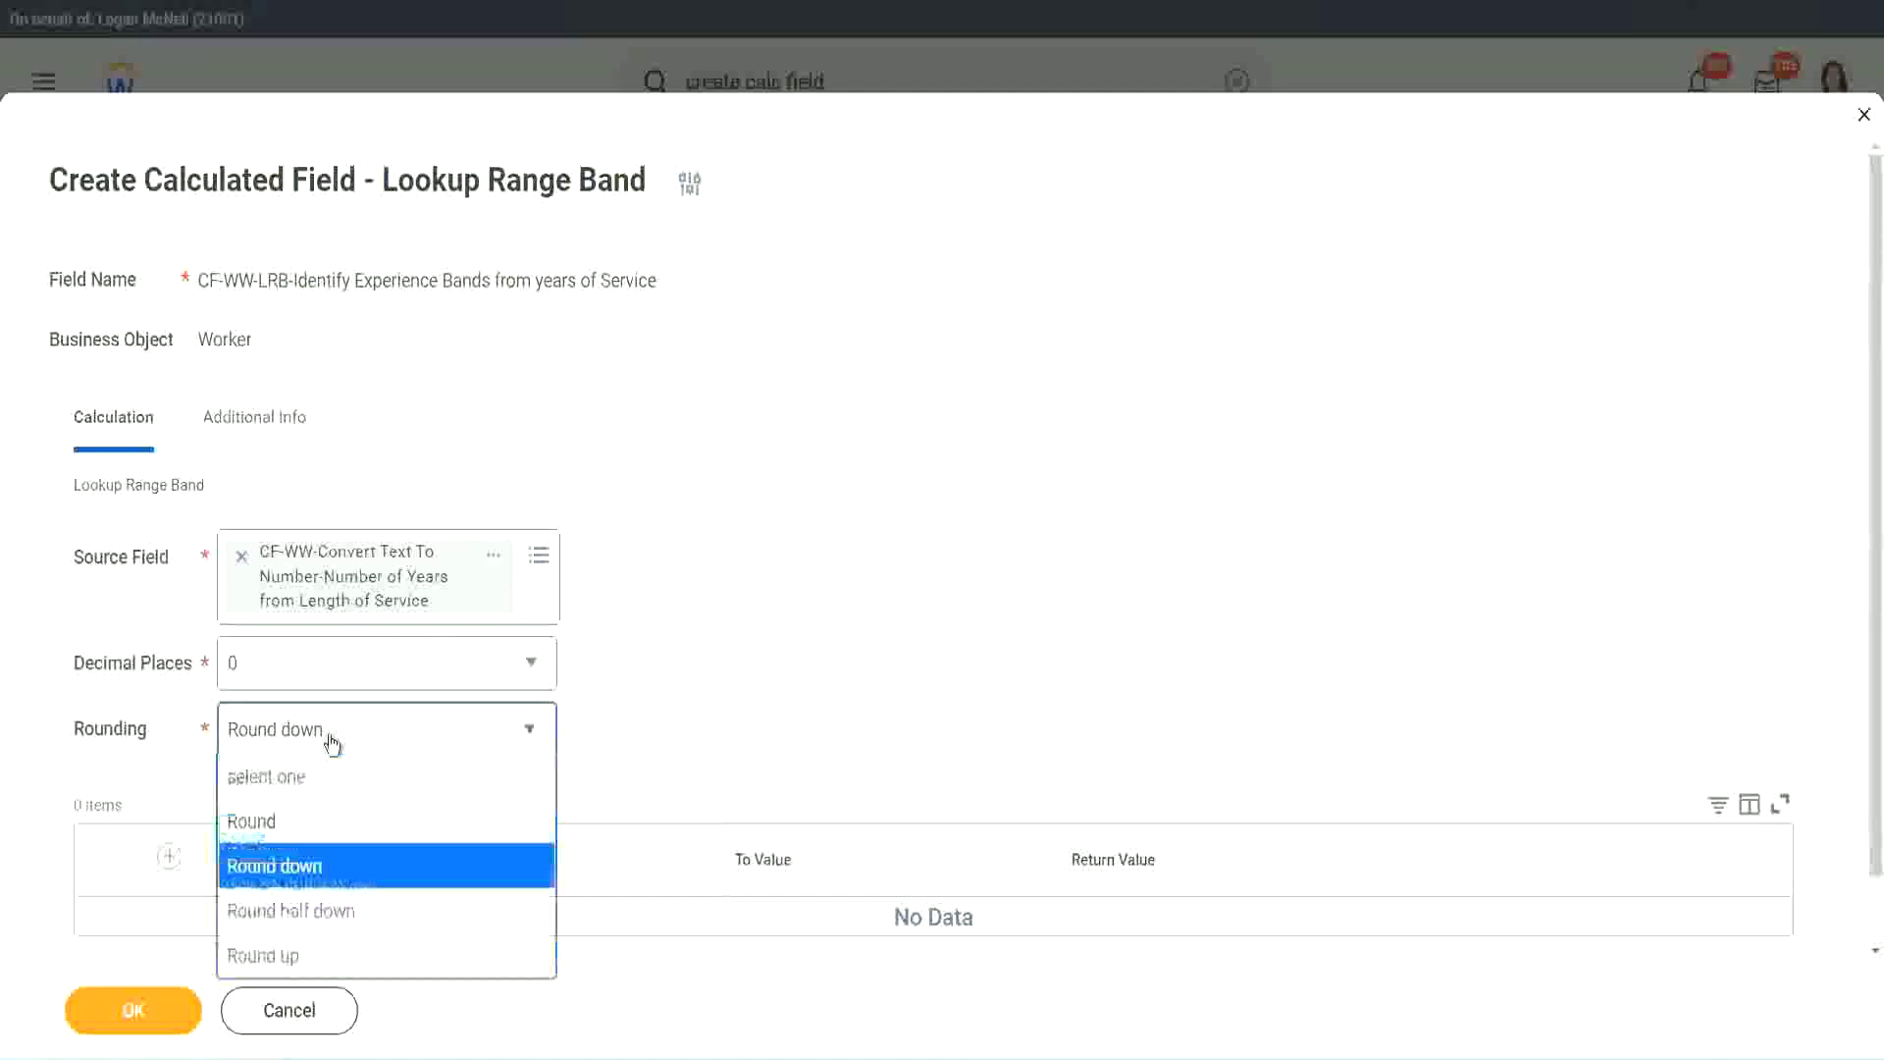
{"action": "left_click", "coordinate": [314, 828]}
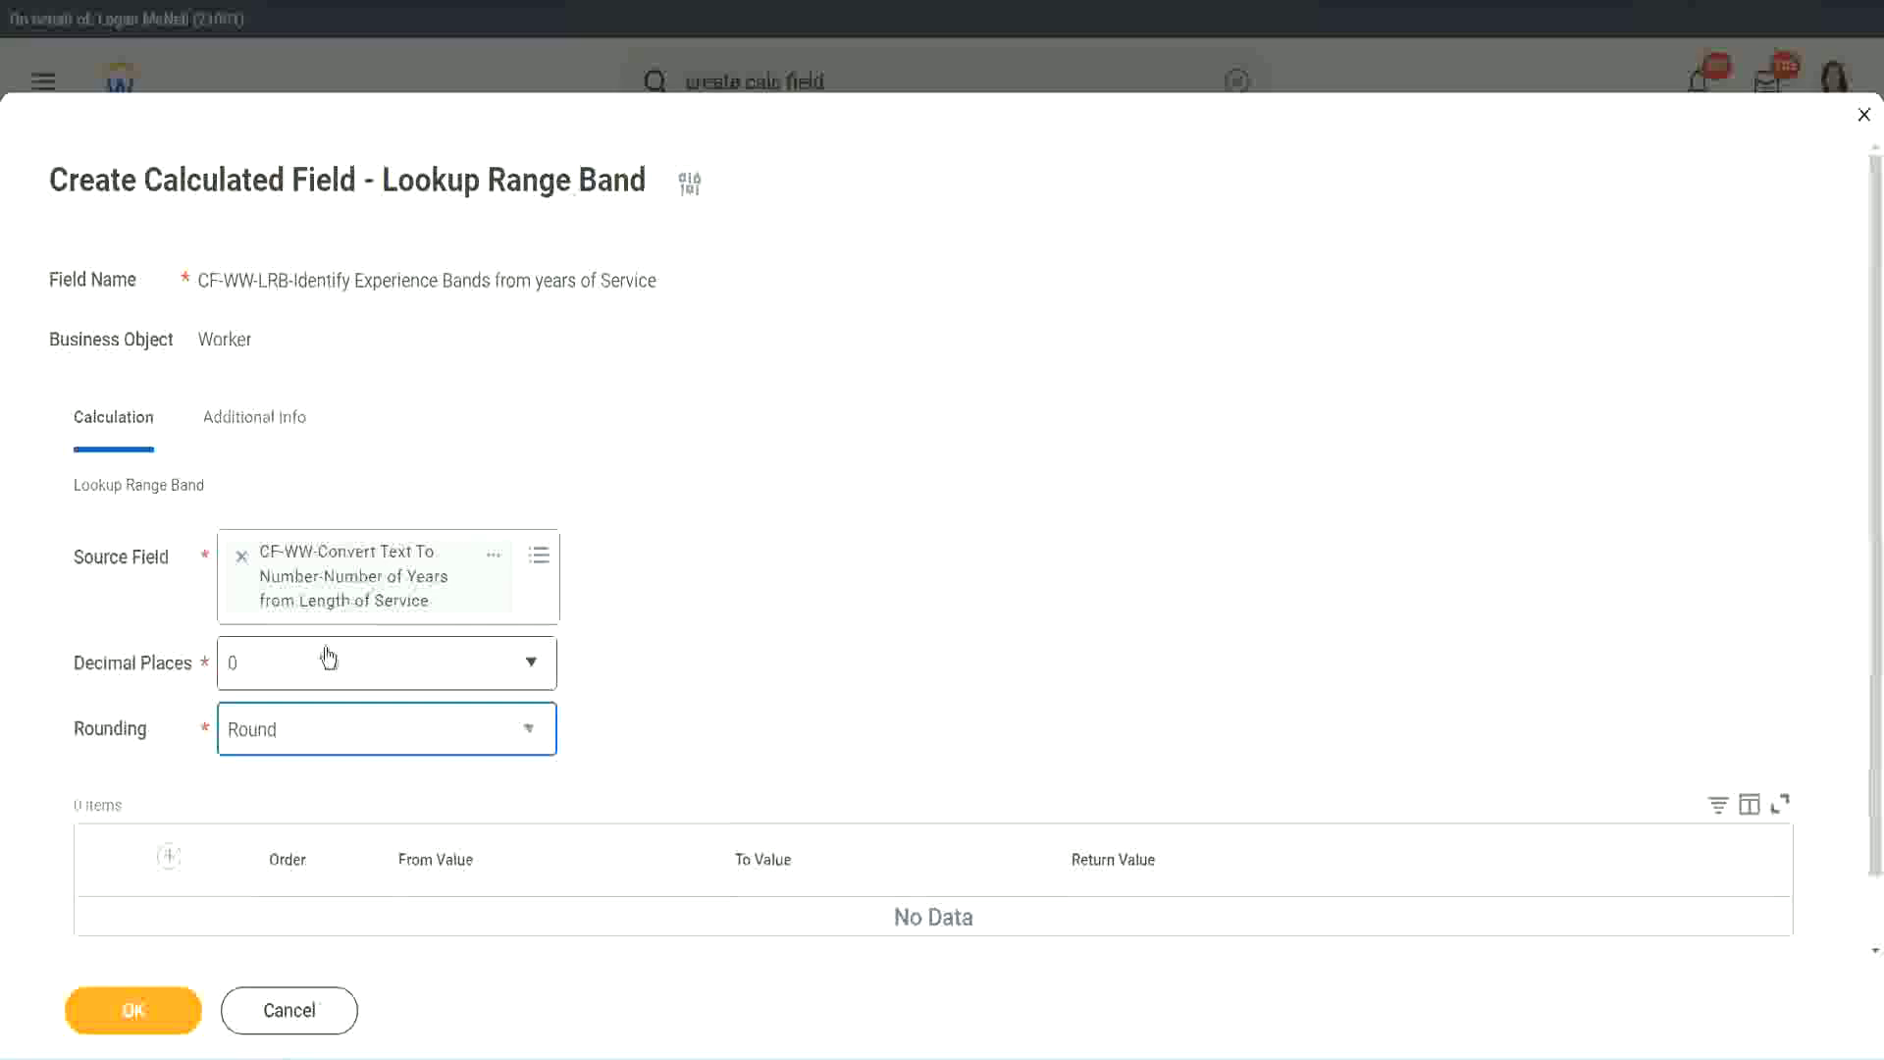
- Add a first range row with From Value 0 and To Value 7
{"action": "left_click", "coordinate": [170, 859]}
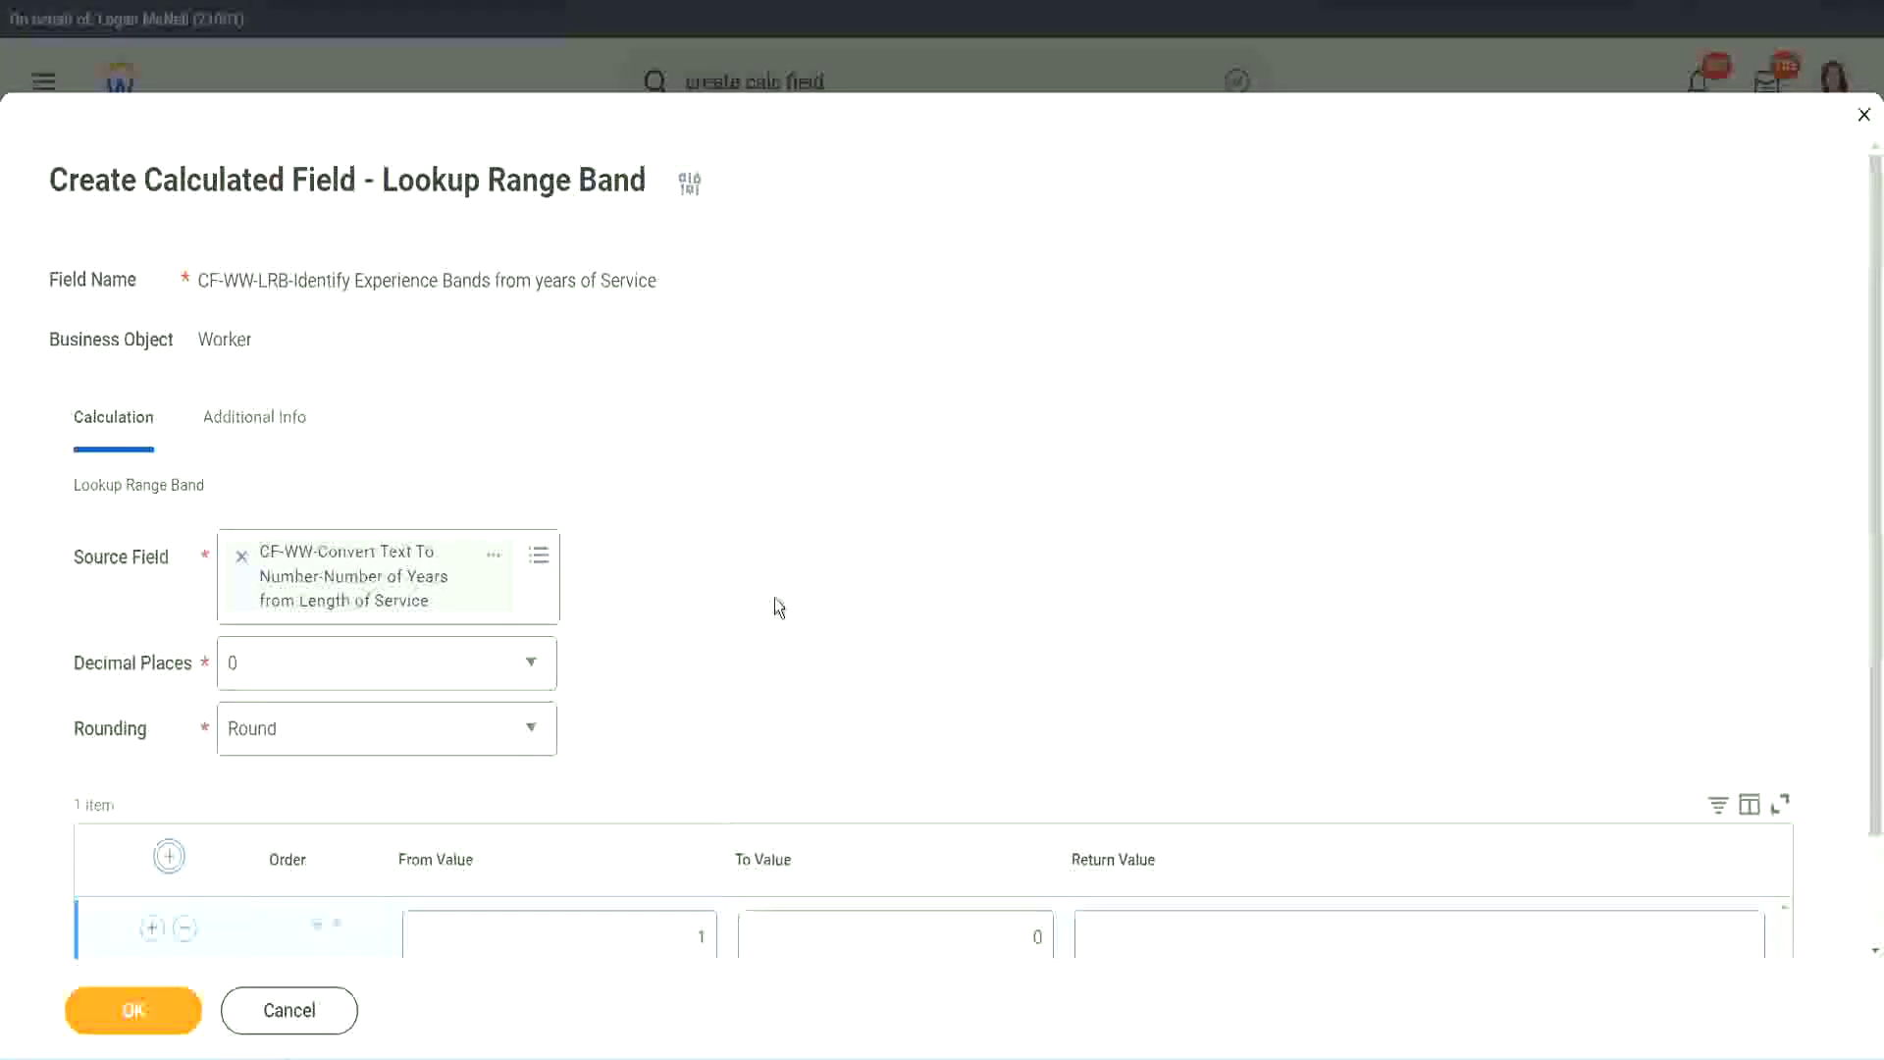
{"action": "scroll", "coordinate": [785, 608], "scroll_direction": "down", "scroll_amount": 1}
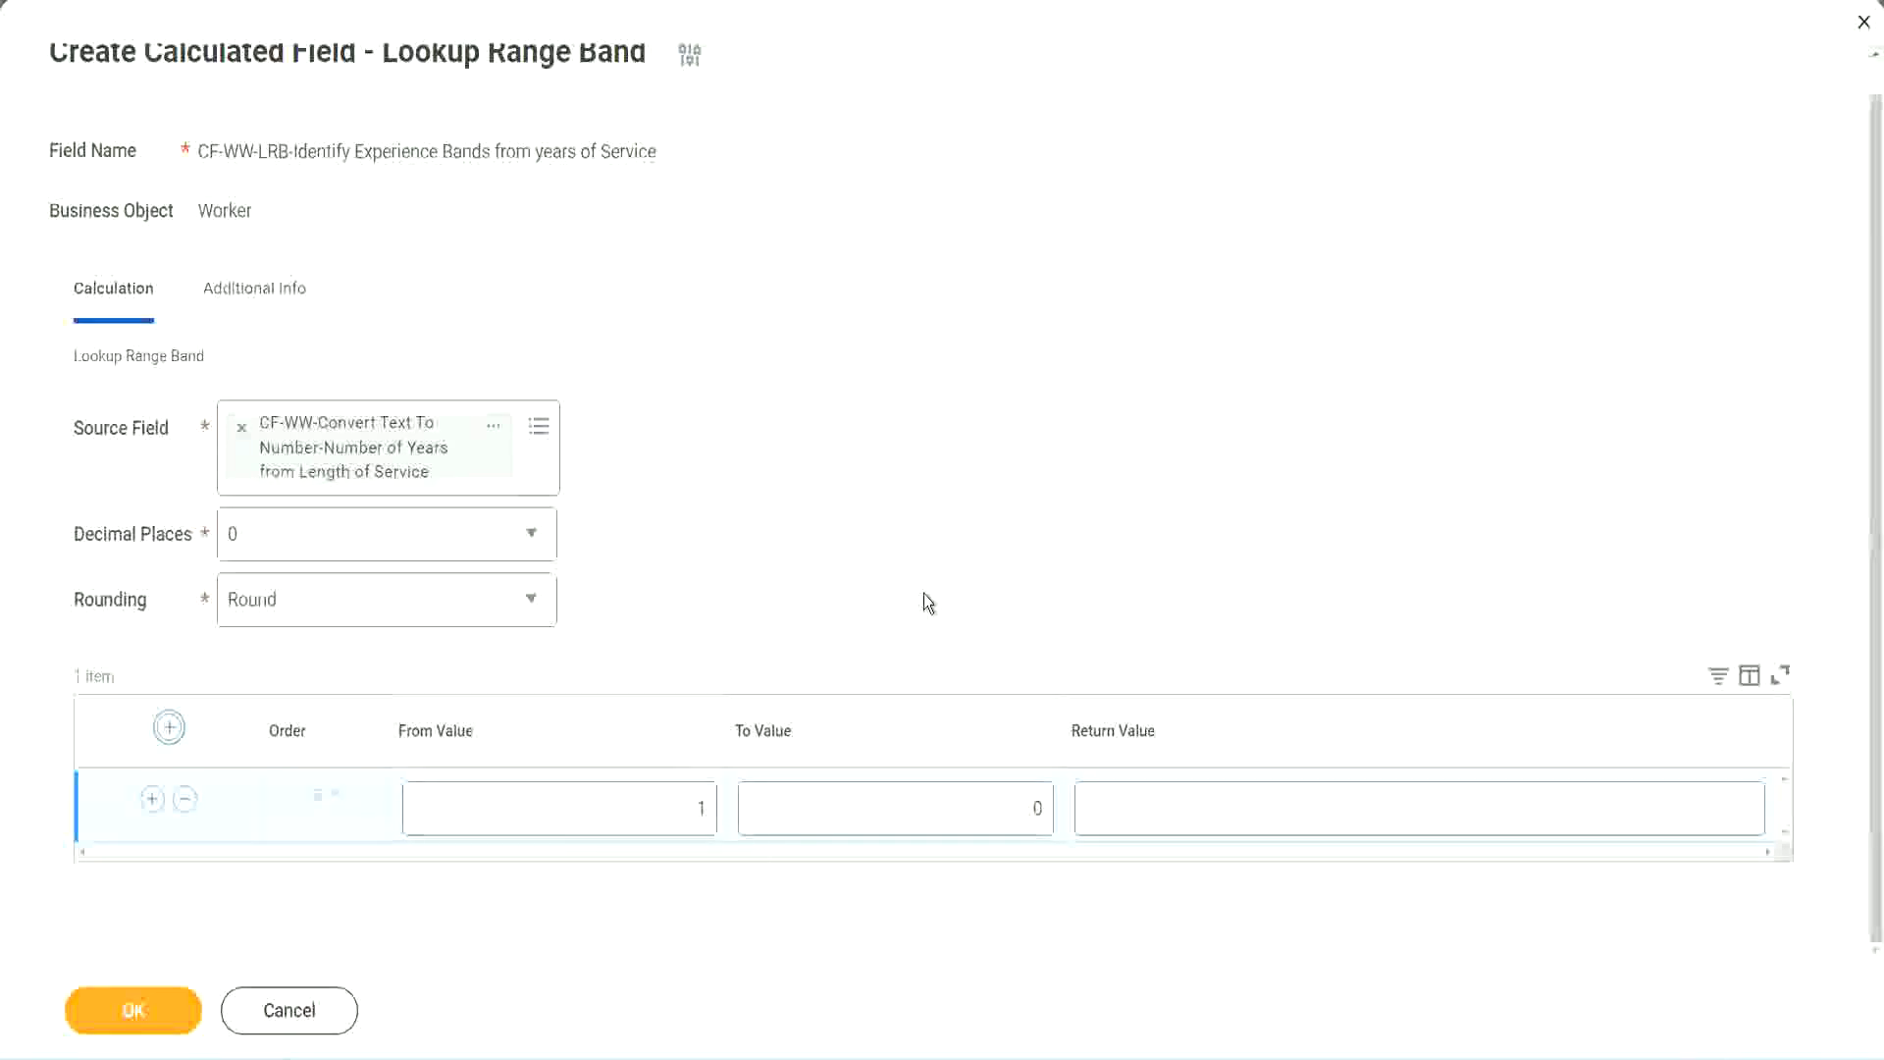
{"action": "left_click", "coordinate": [688, 816]}
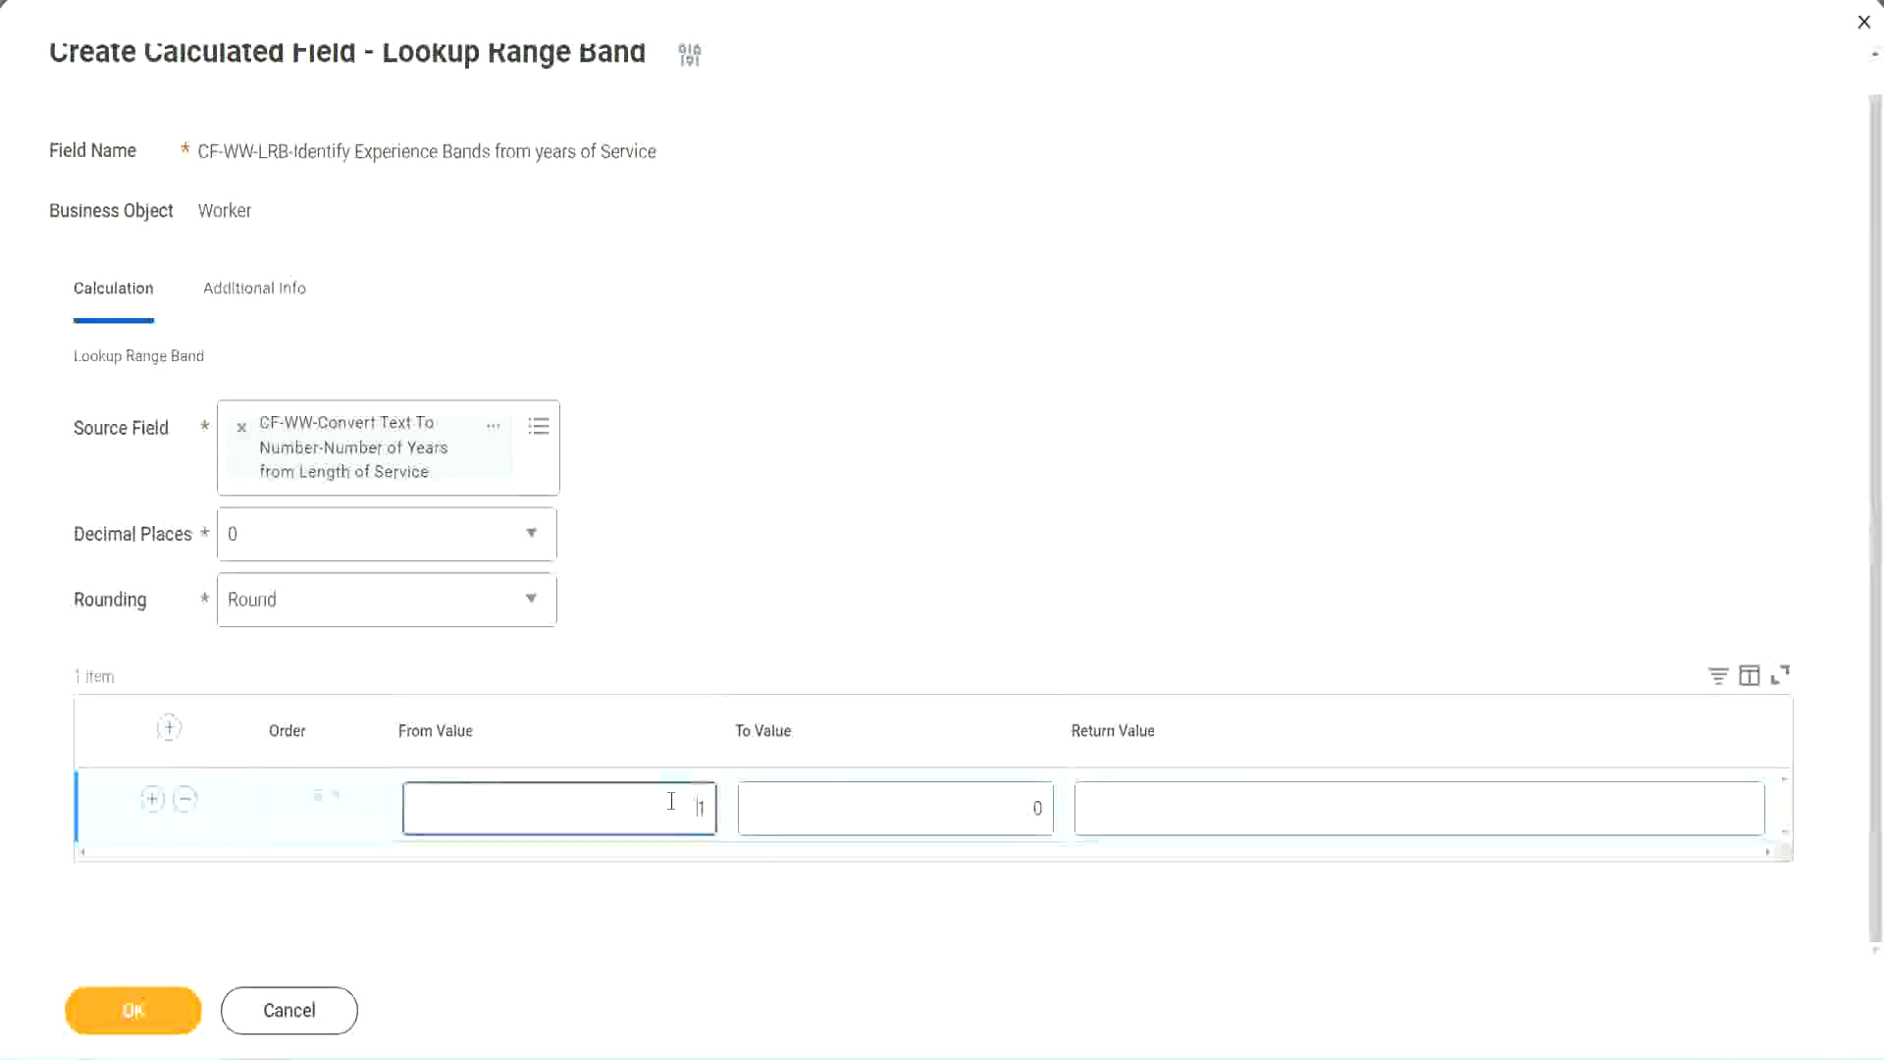
{"action": "key", "text": "Tab"}
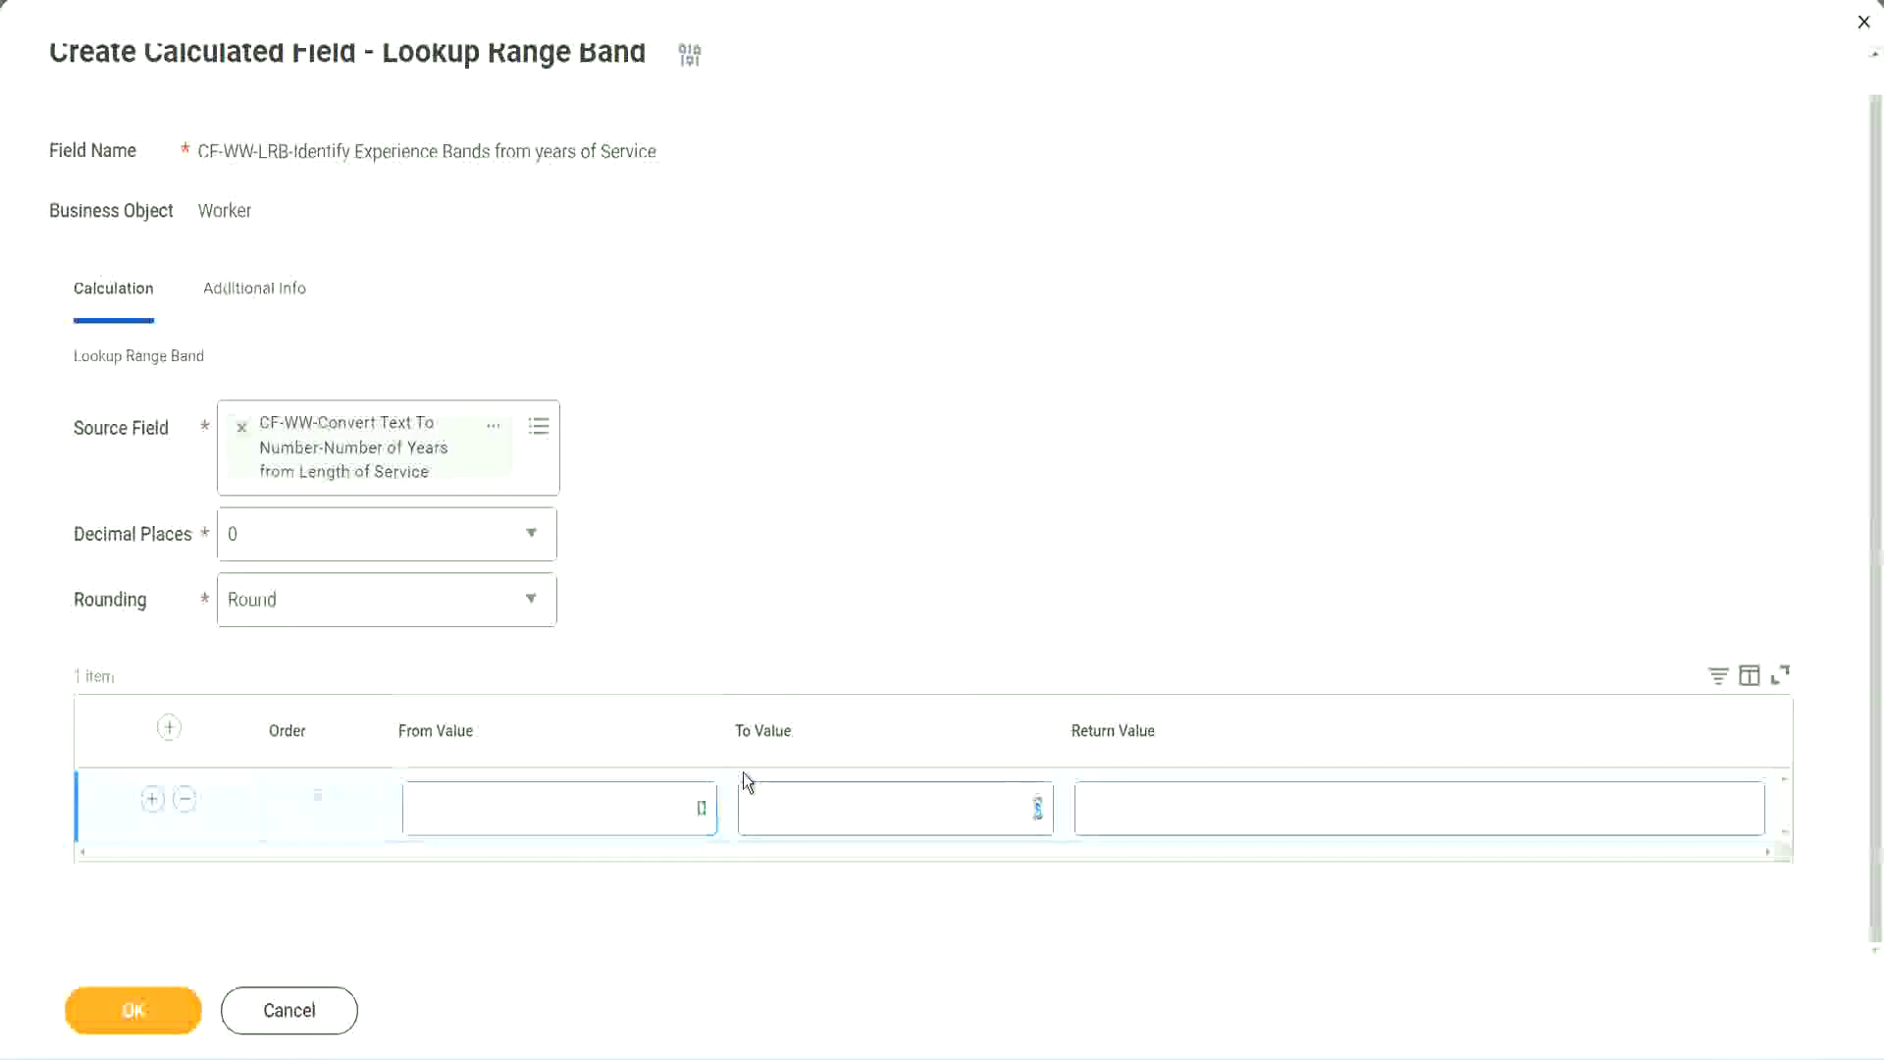
{"action": "type", "text": "7"}
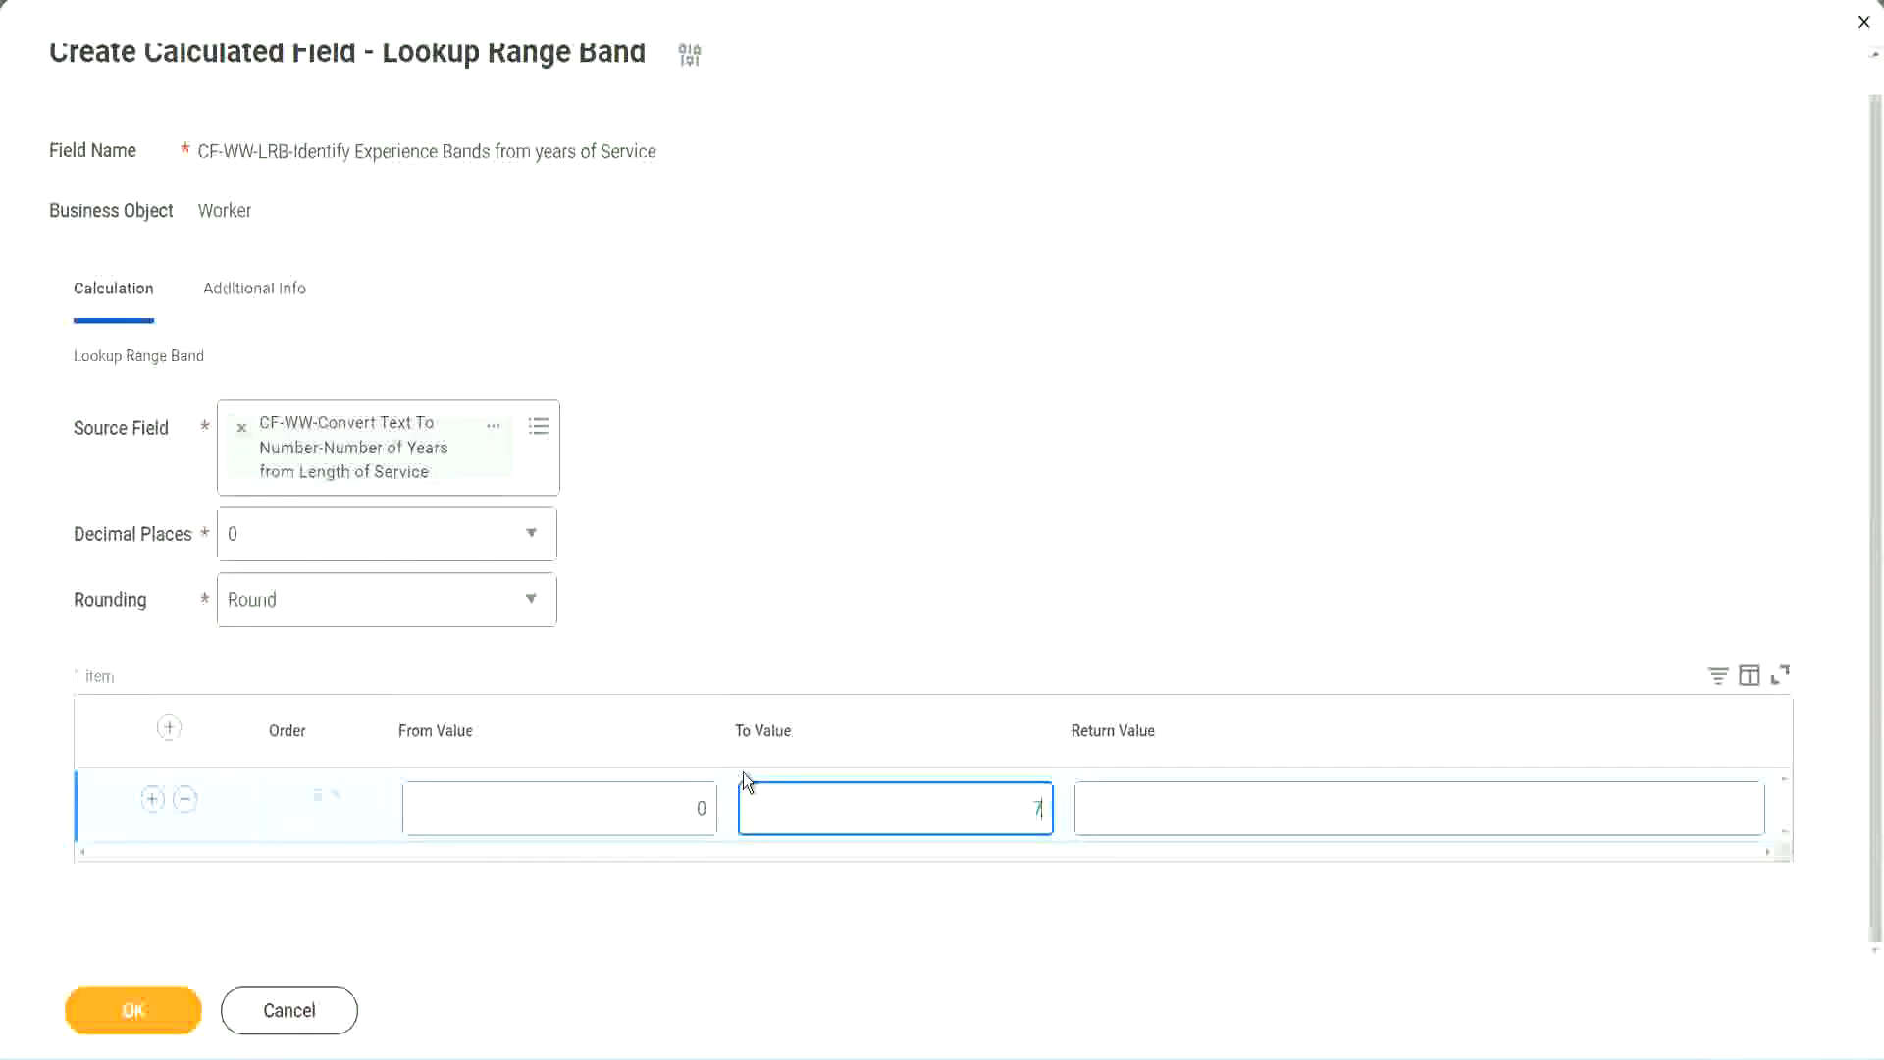
{"action": "key", "text": "Tab"}
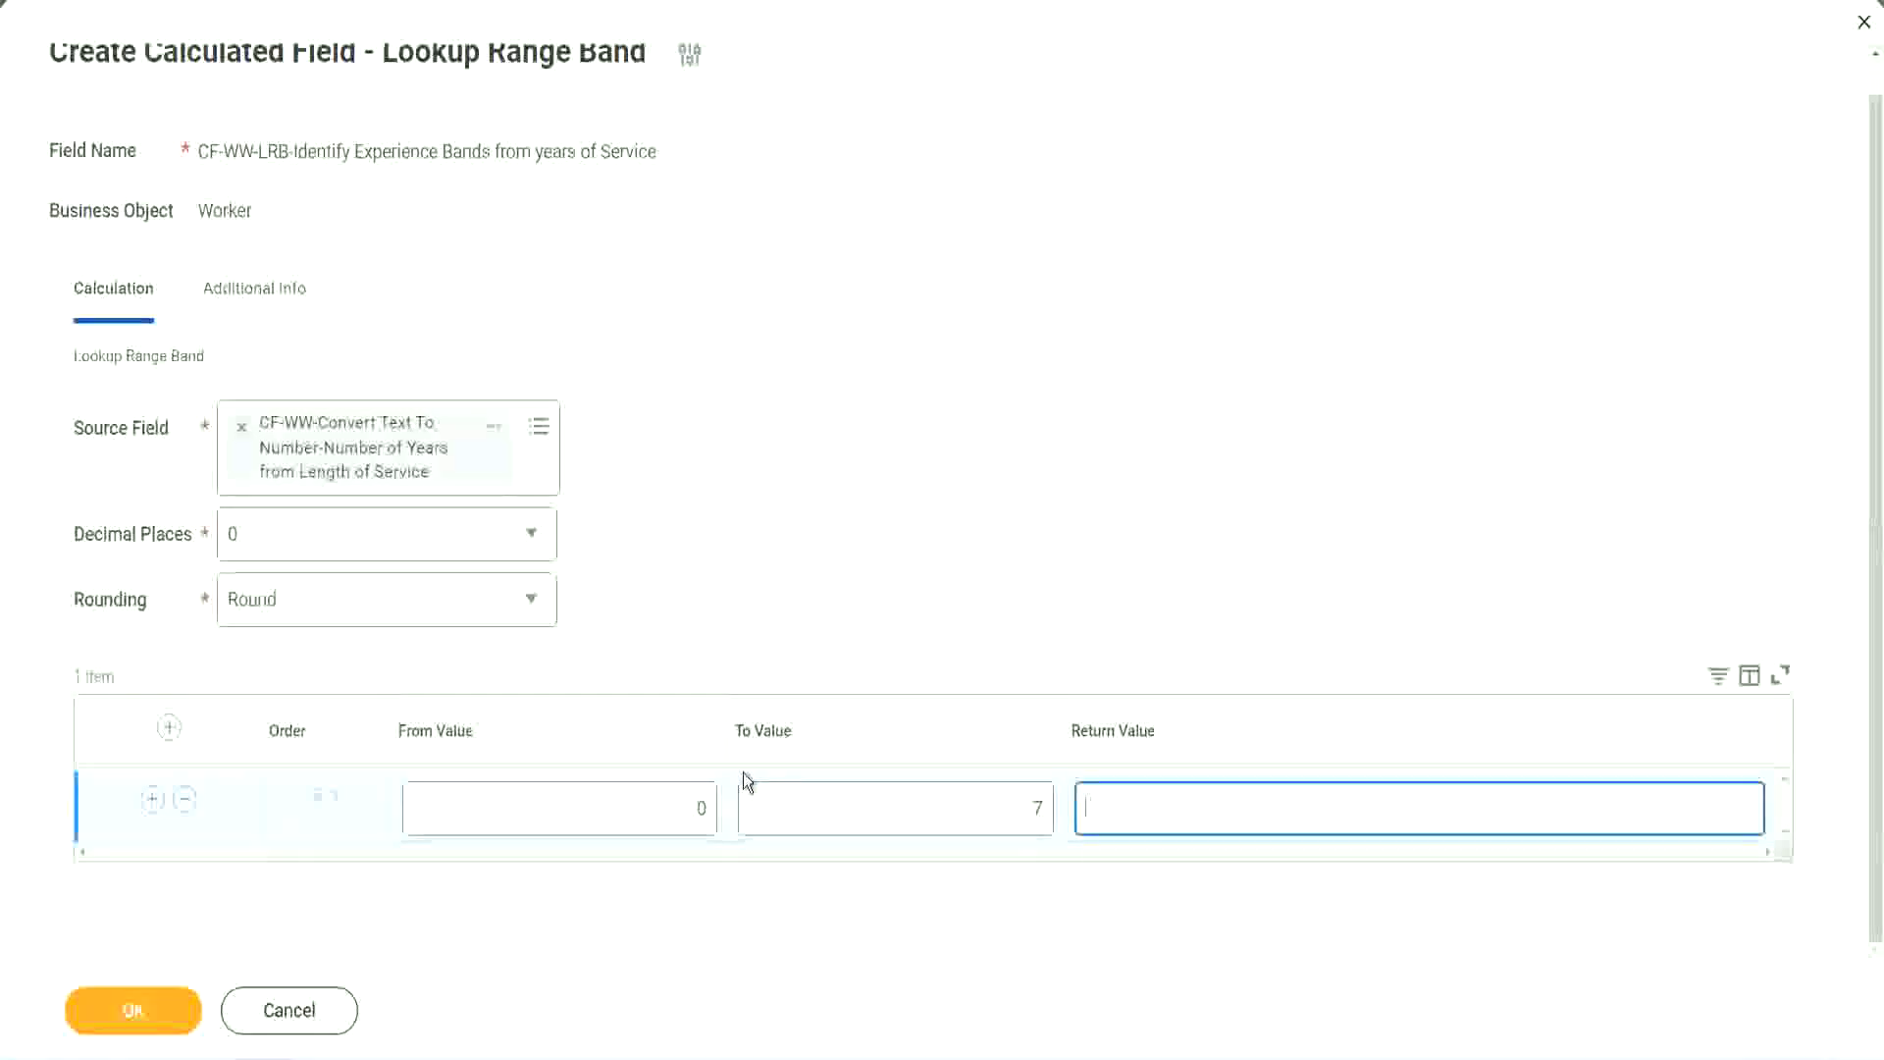
- Set the return value of the 0 to 7 range row to Amateur
{"action": "type", "text": "Amateur"}
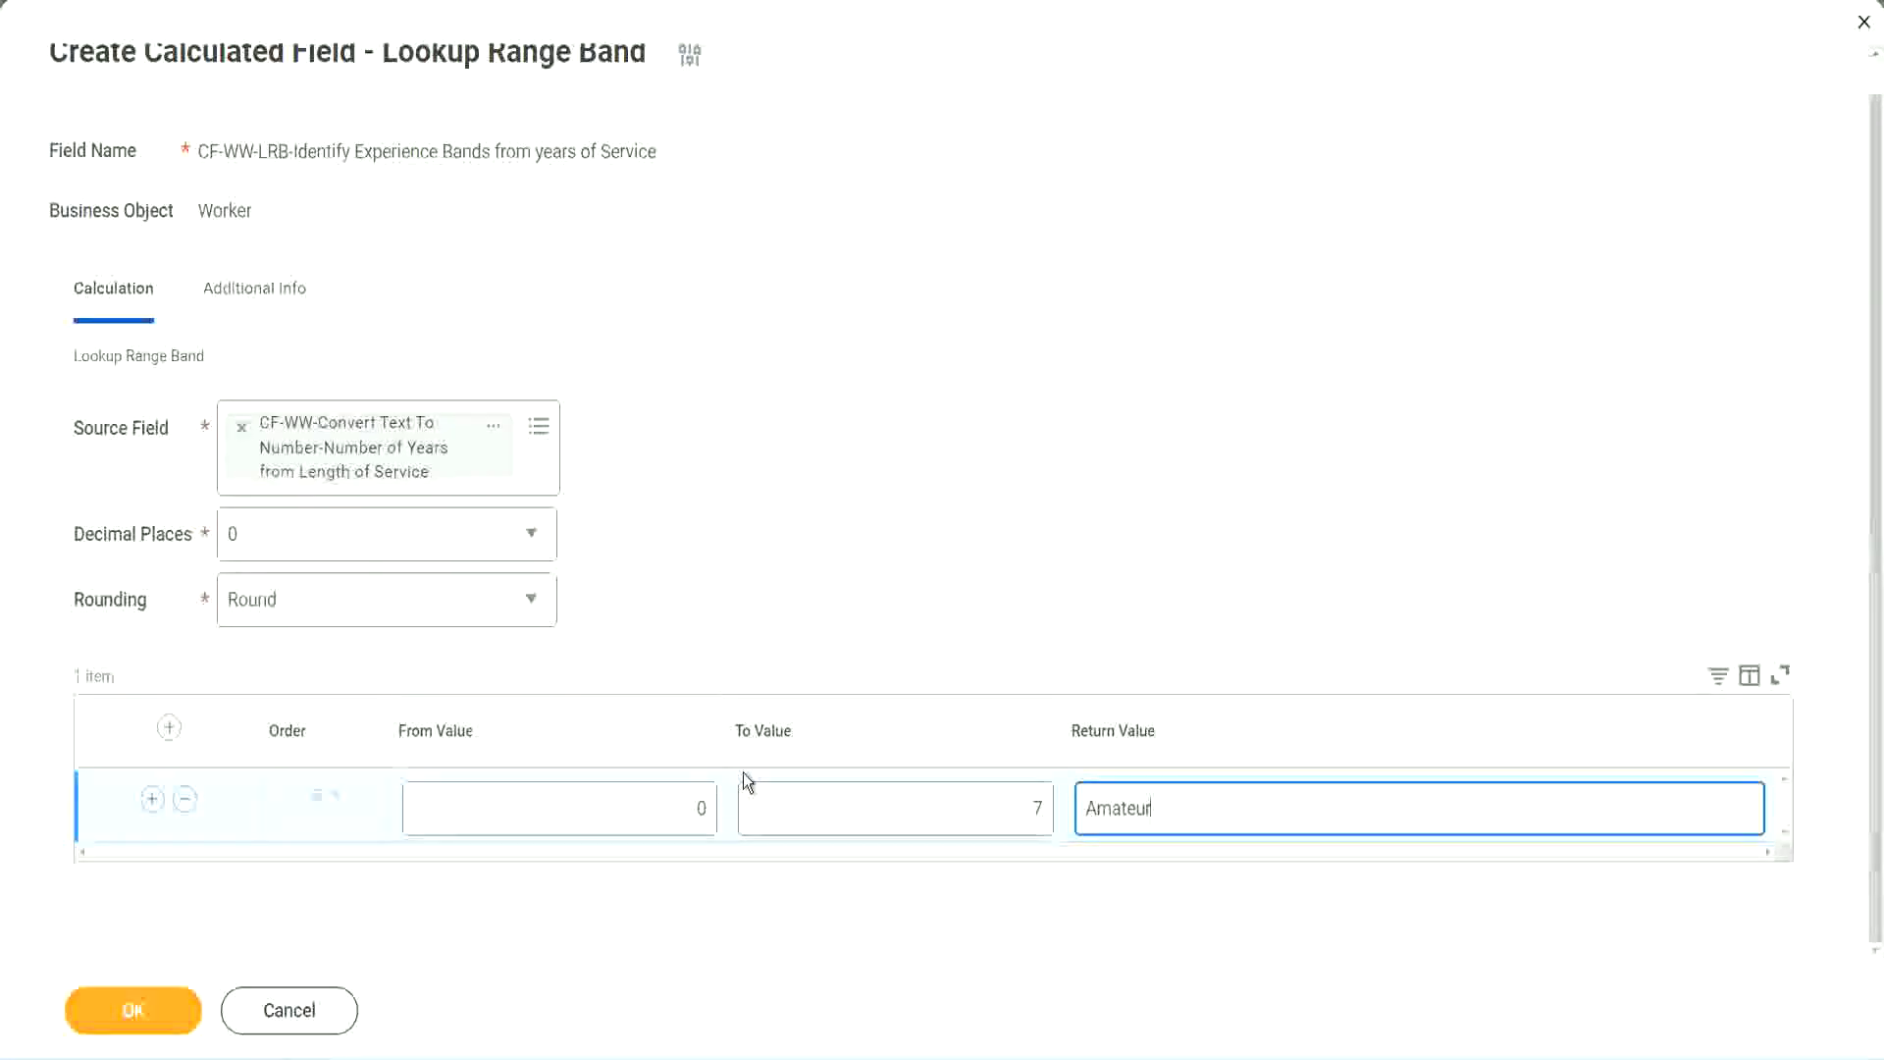
{"action": "left_click", "coordinate": [712, 804]}
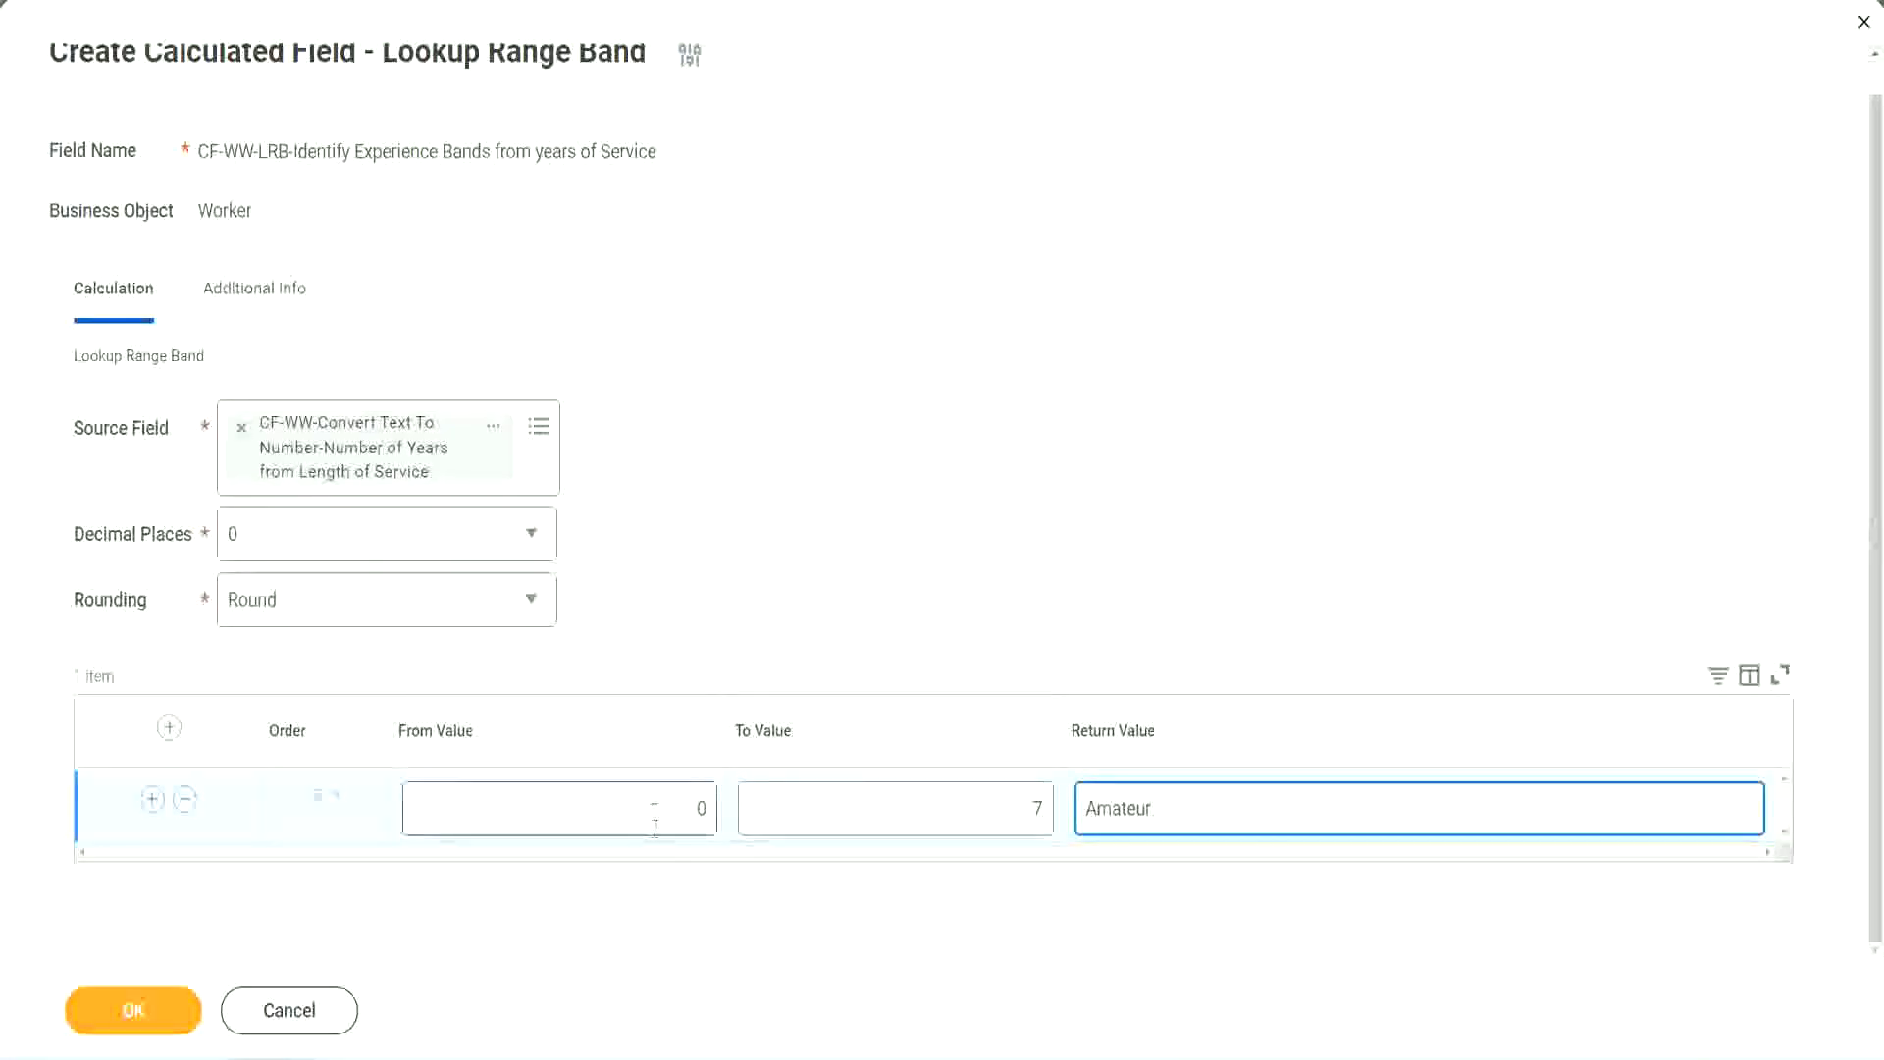
{"action": "left_click", "coordinate": [1018, 795]}
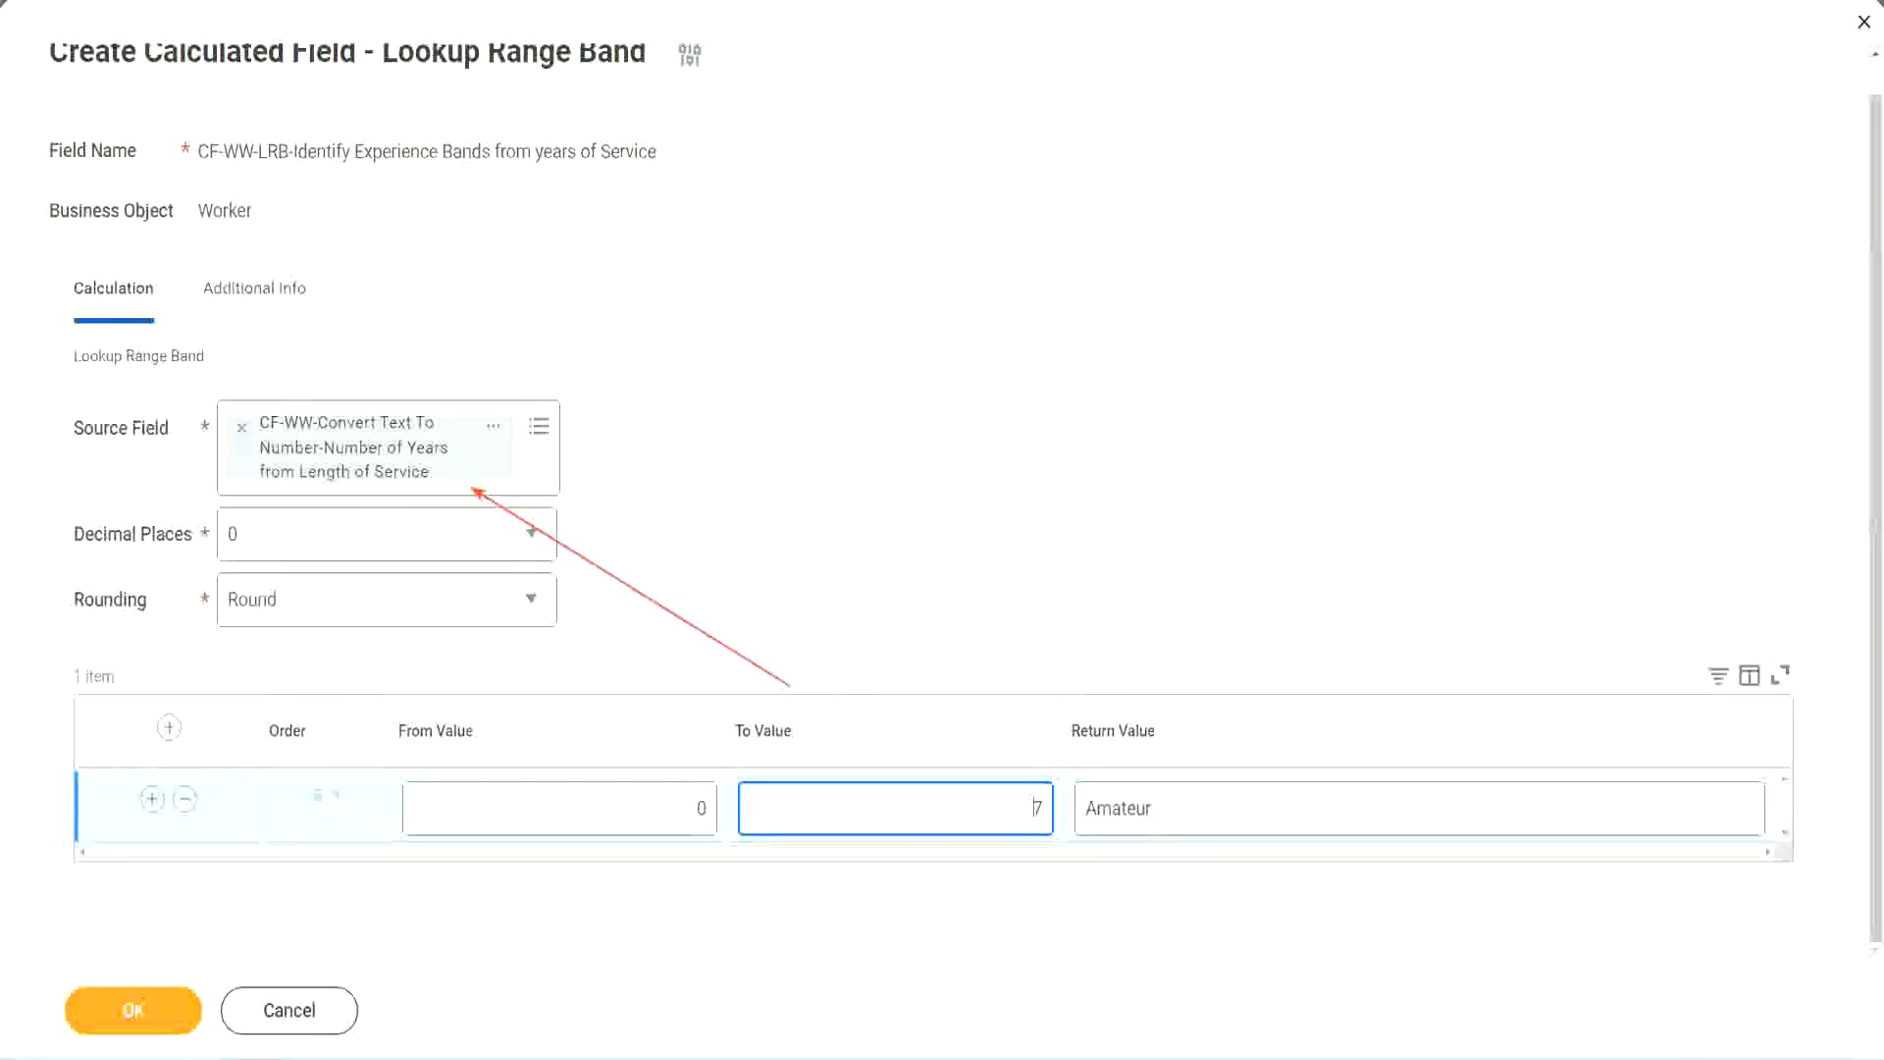
- Add a second range row with From Value 8, To Value 15 and Return Value Experienced
{"action": "left_click", "coordinate": [152, 798]}
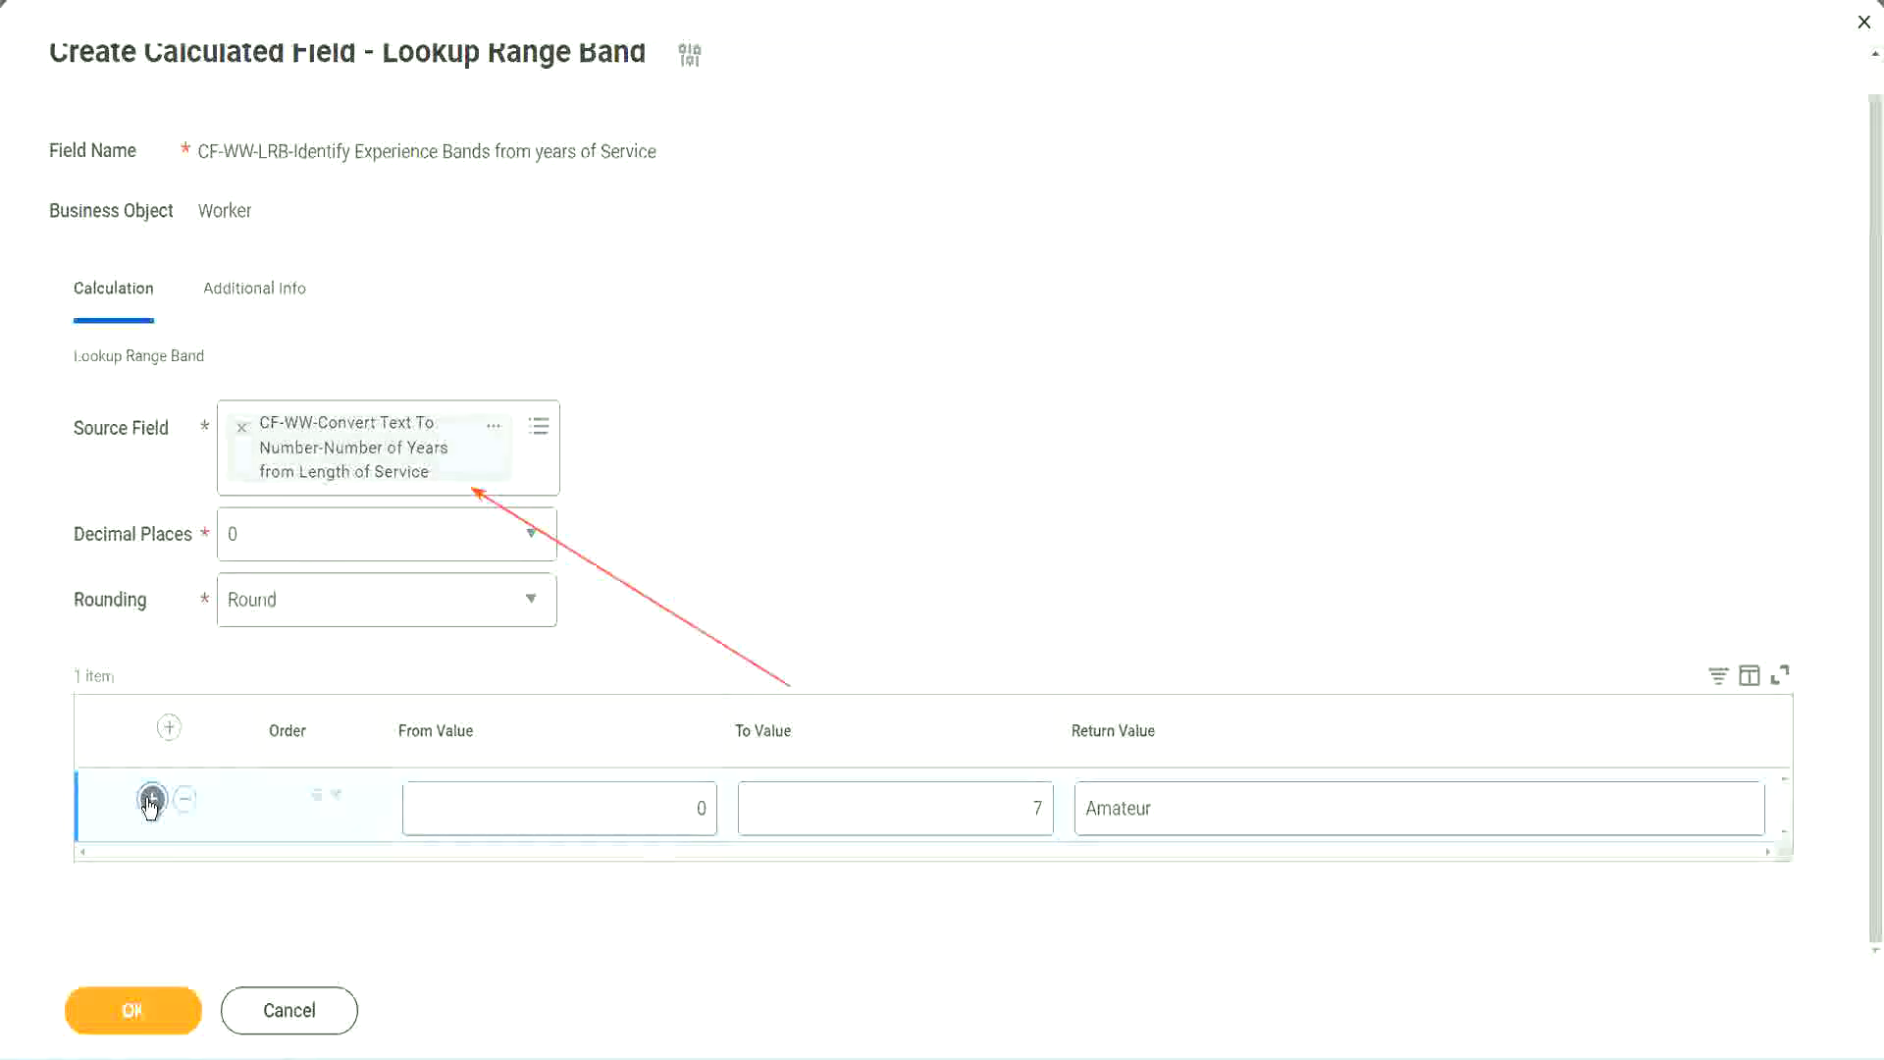
{"action": "double_click", "coordinate": [702, 879]}
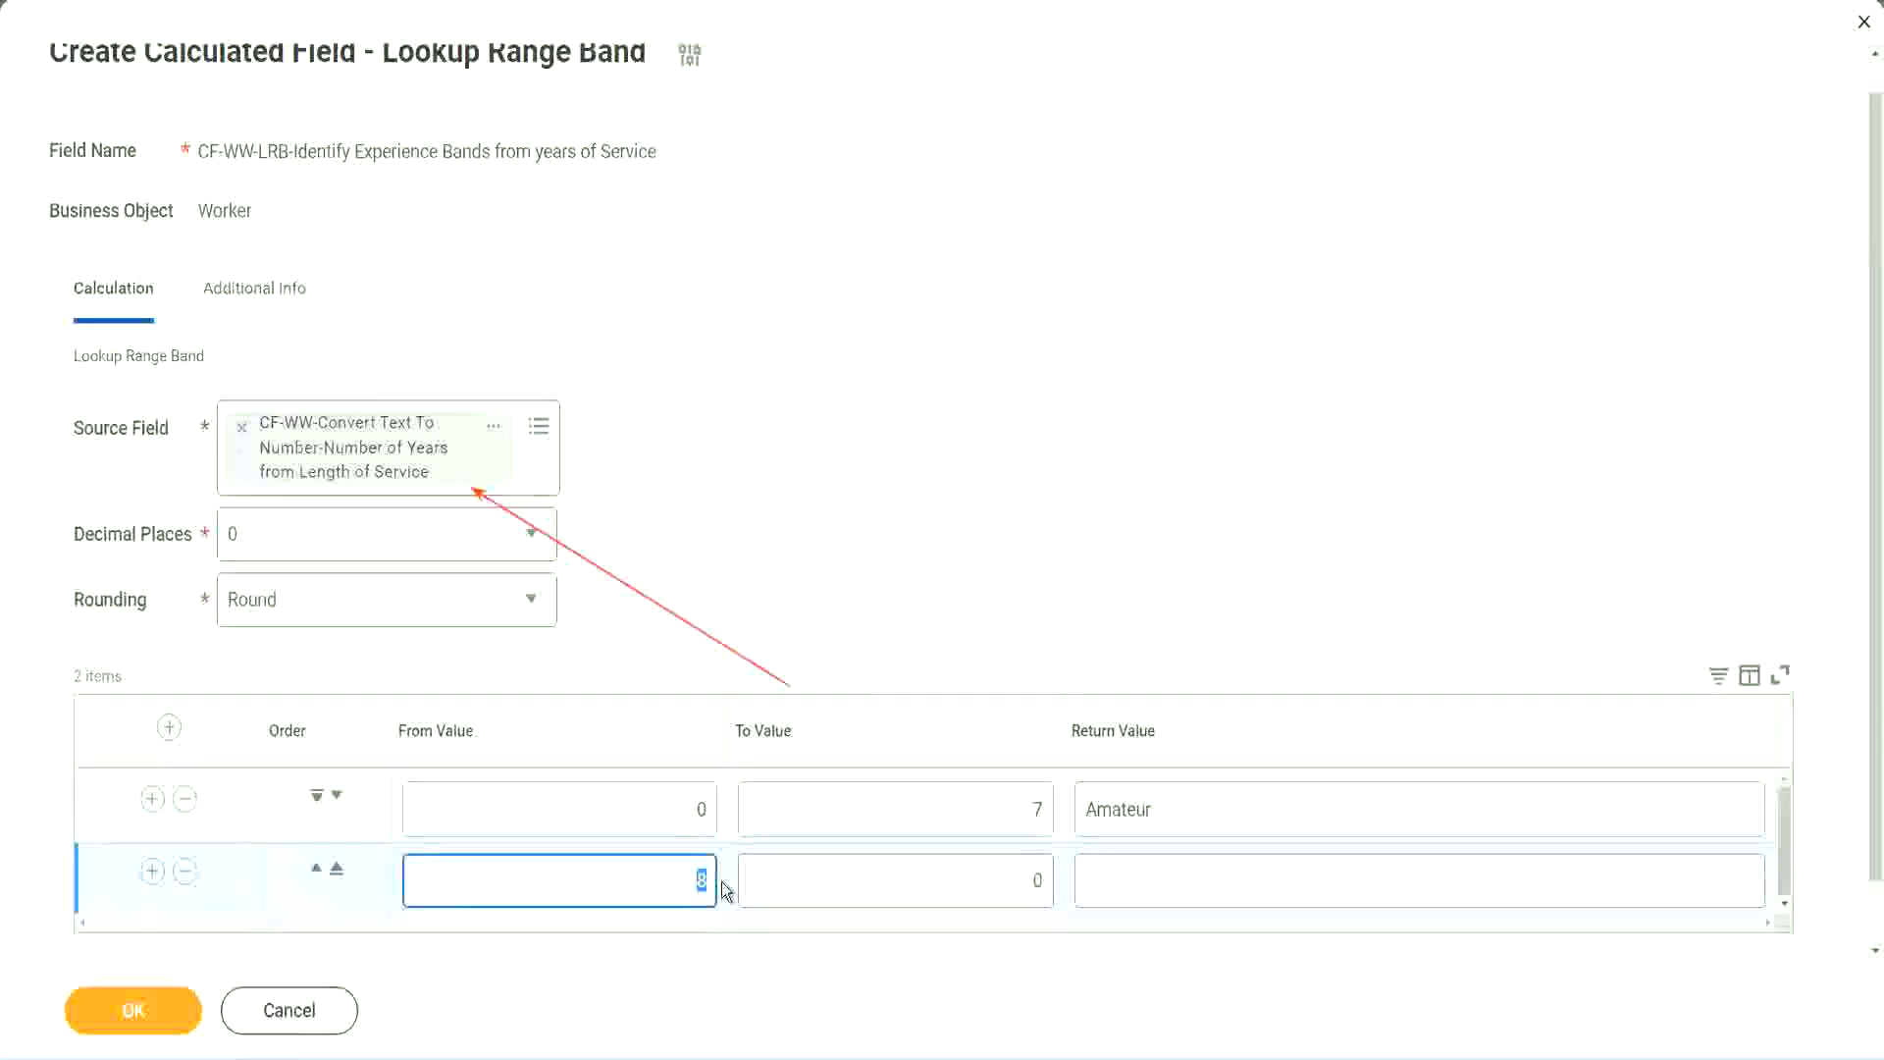
{"action": "left_click", "coordinate": [684, 808]}
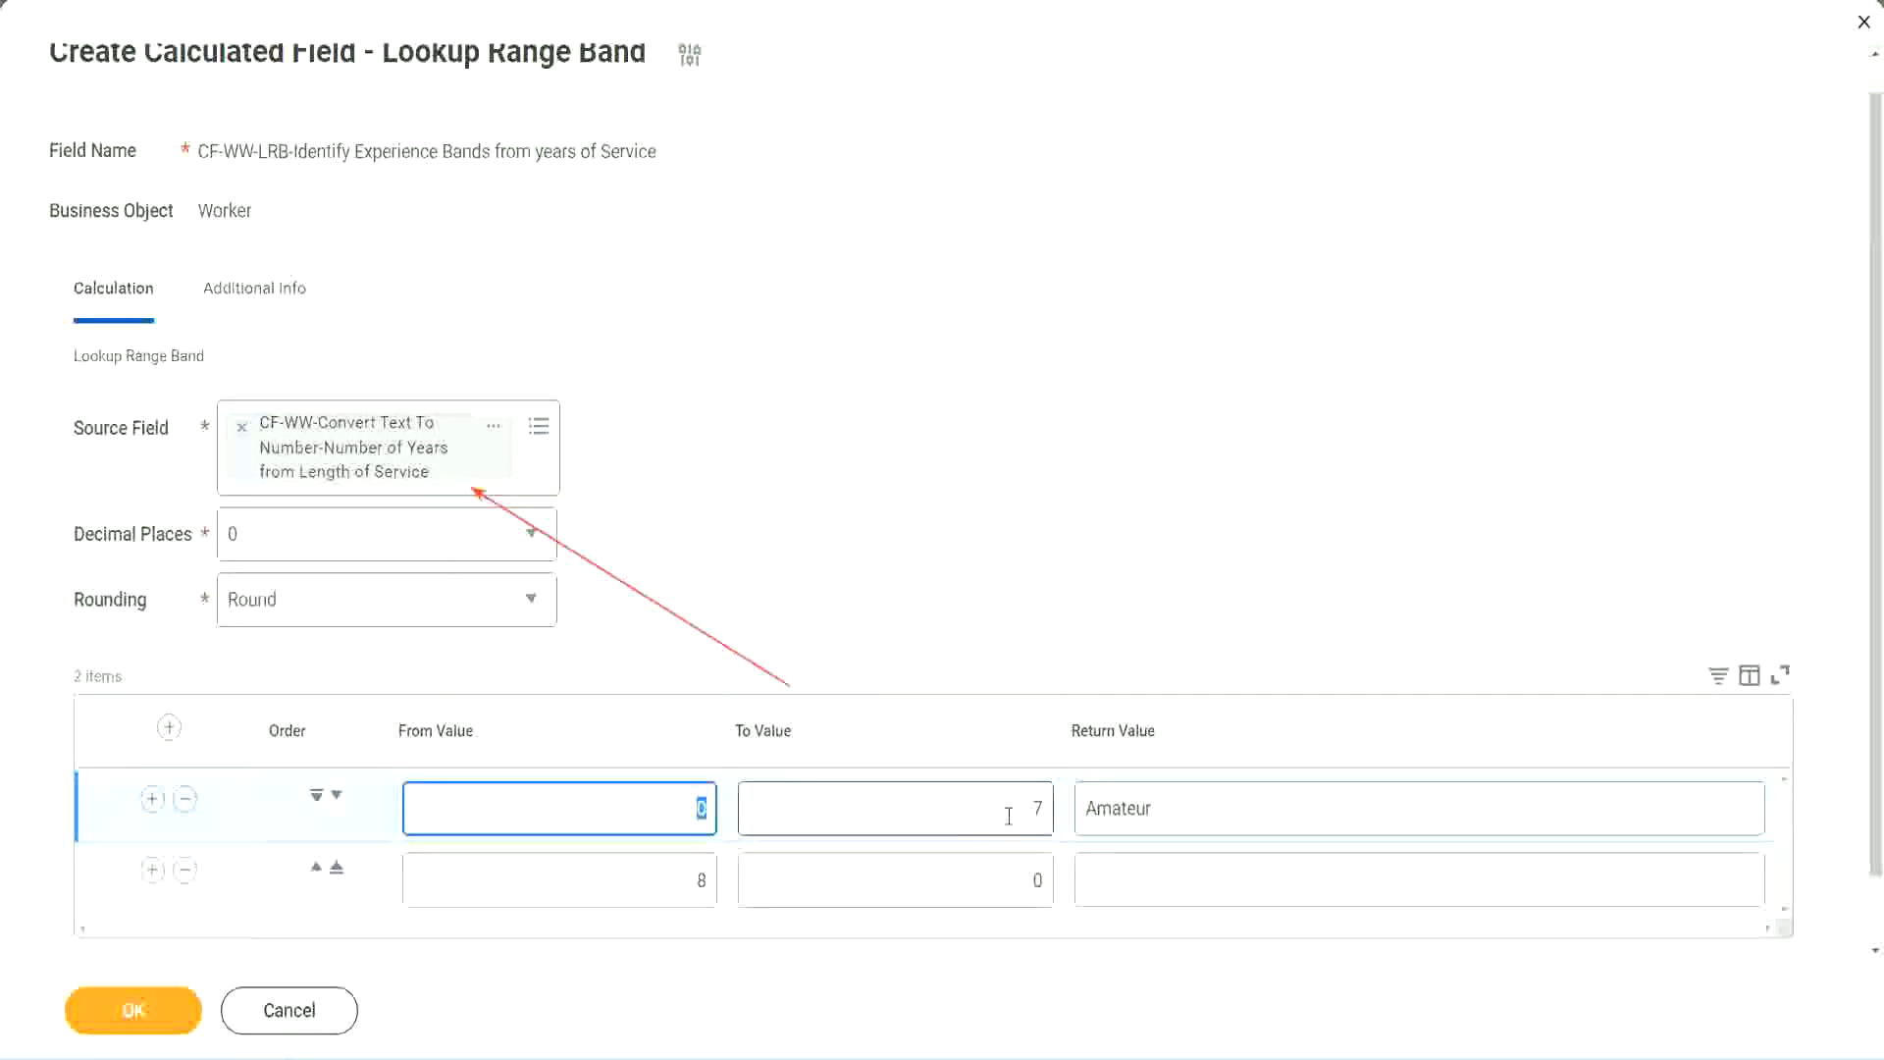
{"action": "left_click", "coordinate": [1024, 815]}
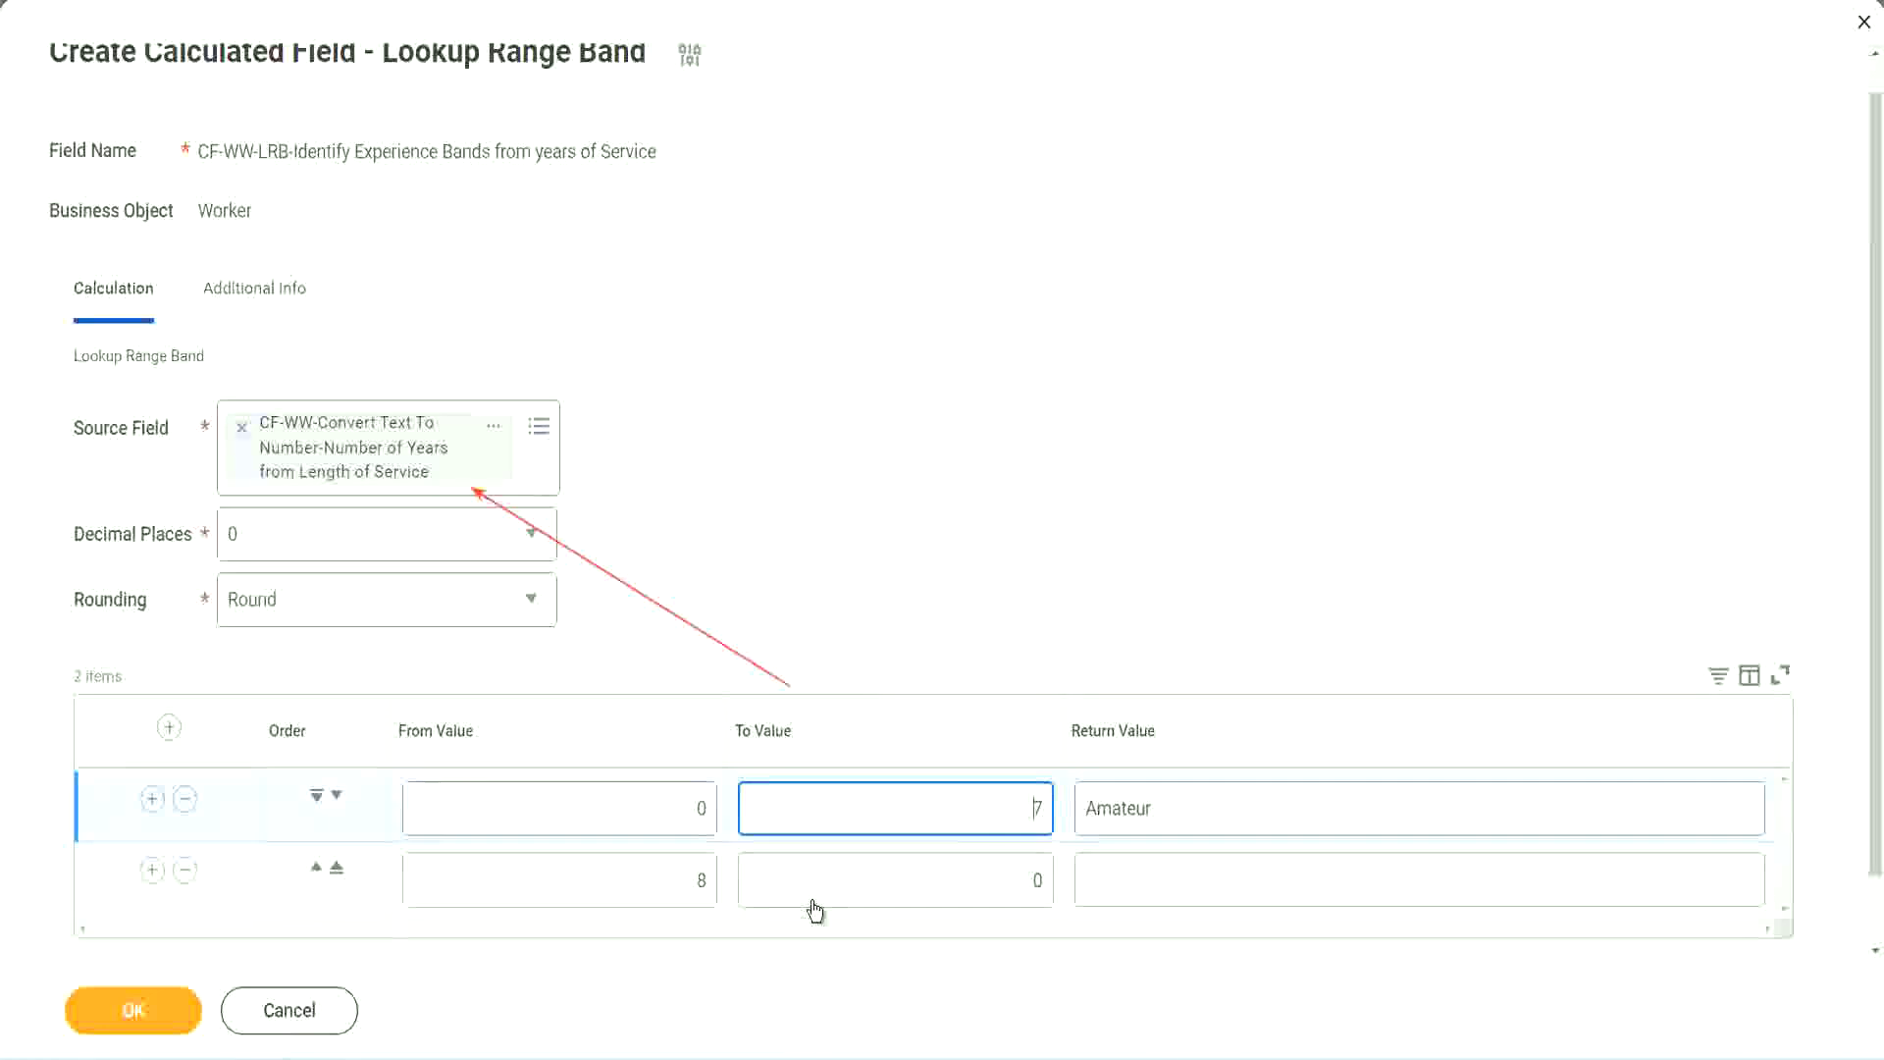
{"action": "left_click", "coordinate": [669, 881]}
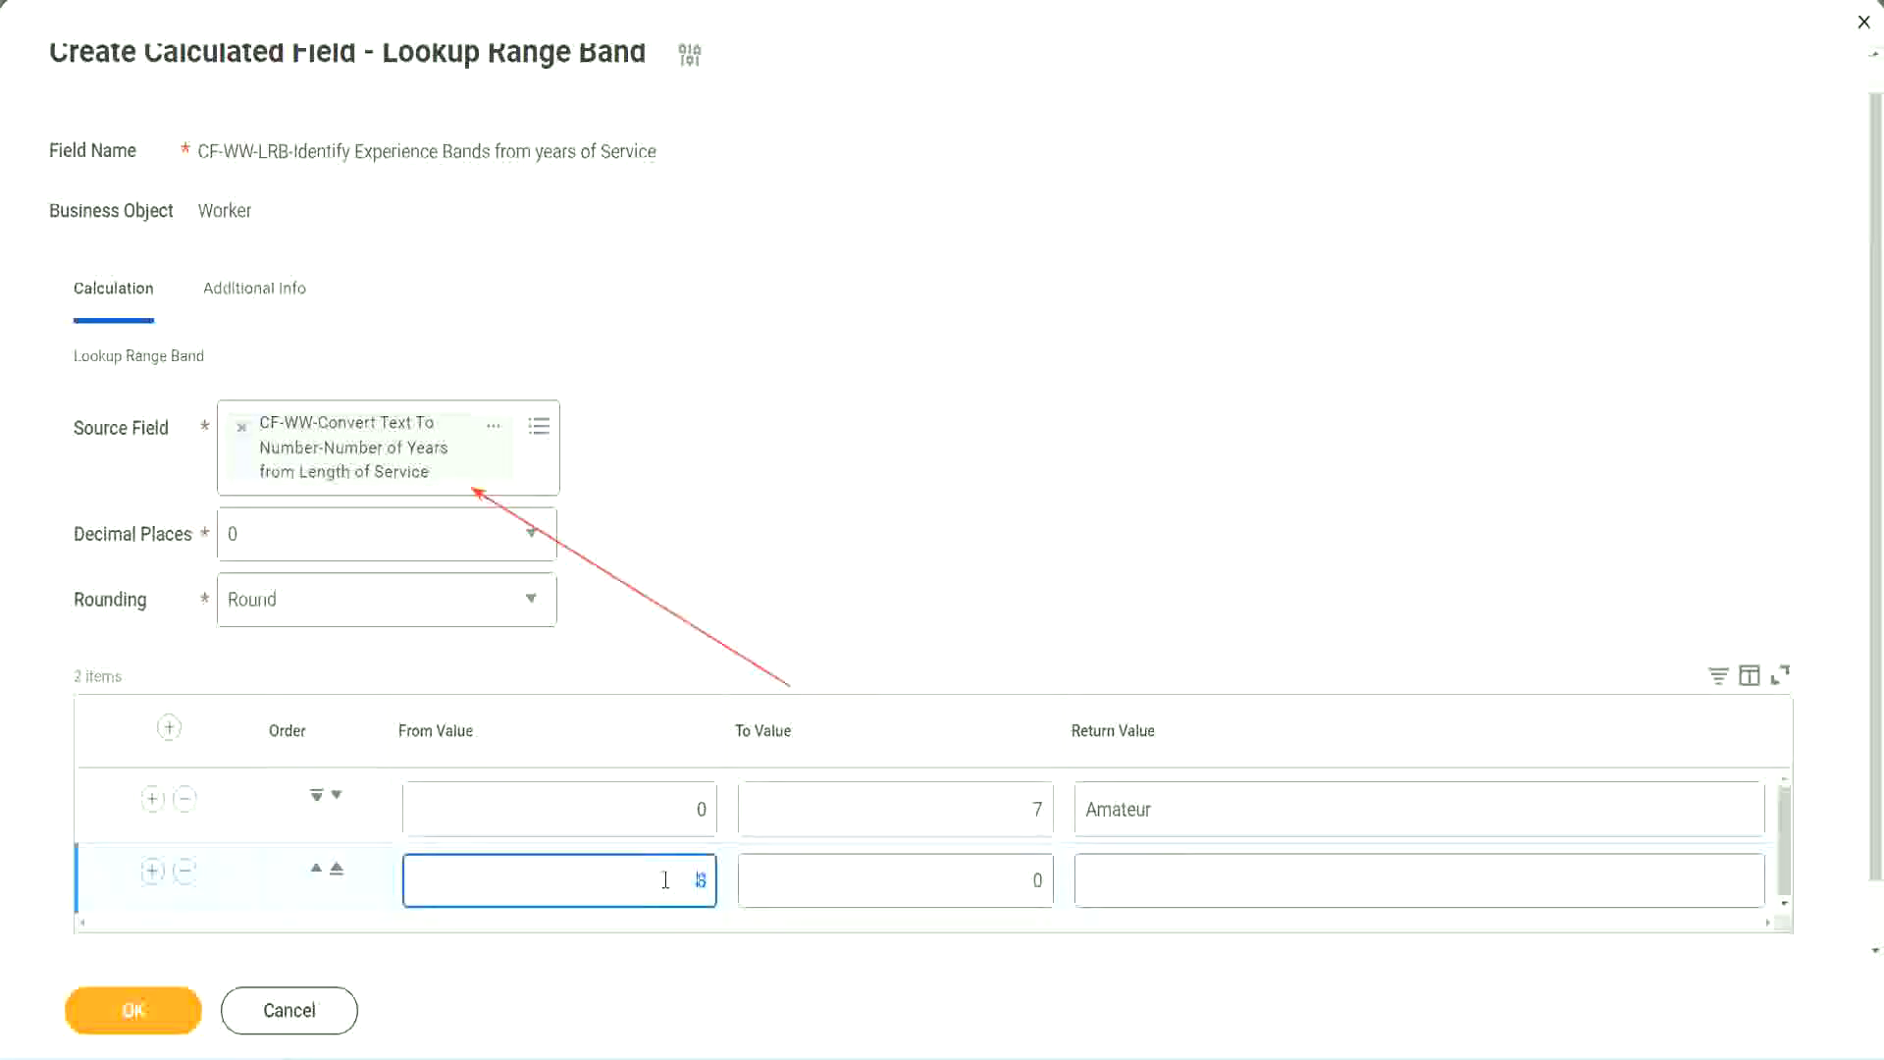
{"action": "left_click", "coordinate": [1021, 882]}
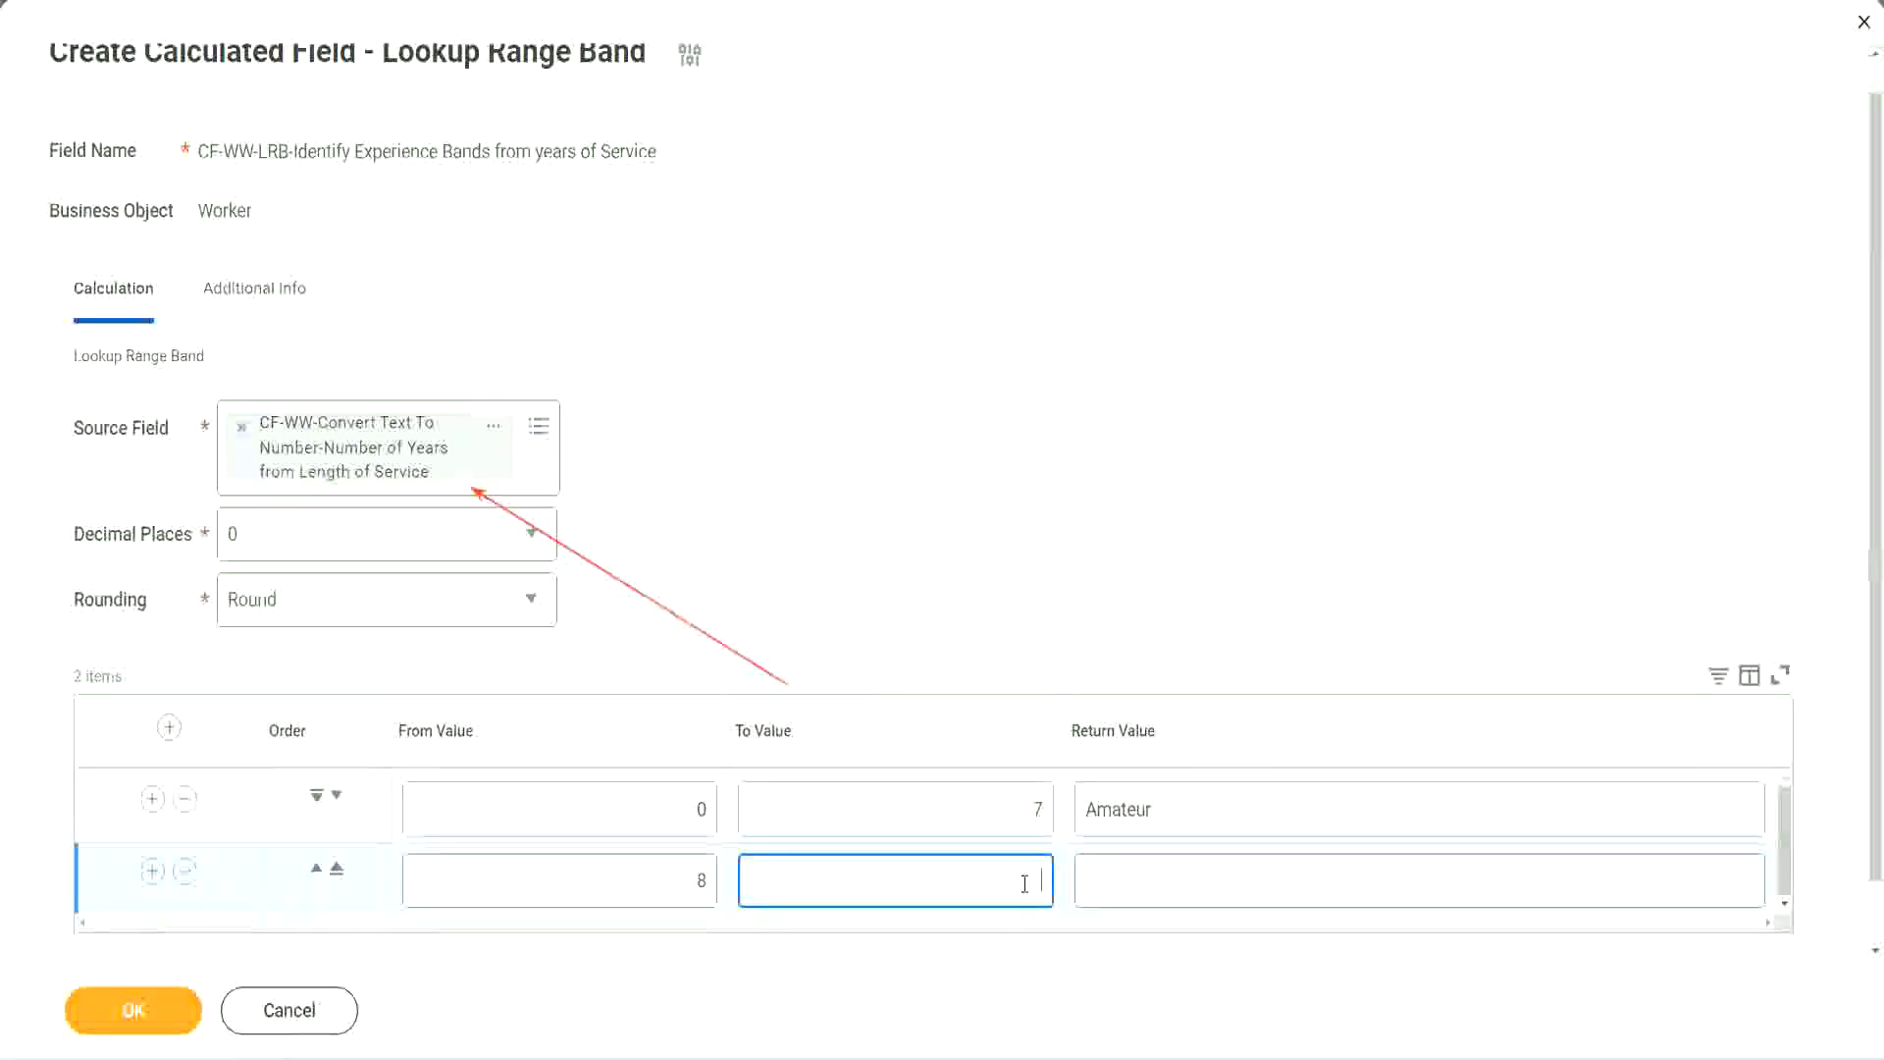
{"action": "type", "text": "15"}
{"action": "left_click", "coordinate": [1162, 876]}
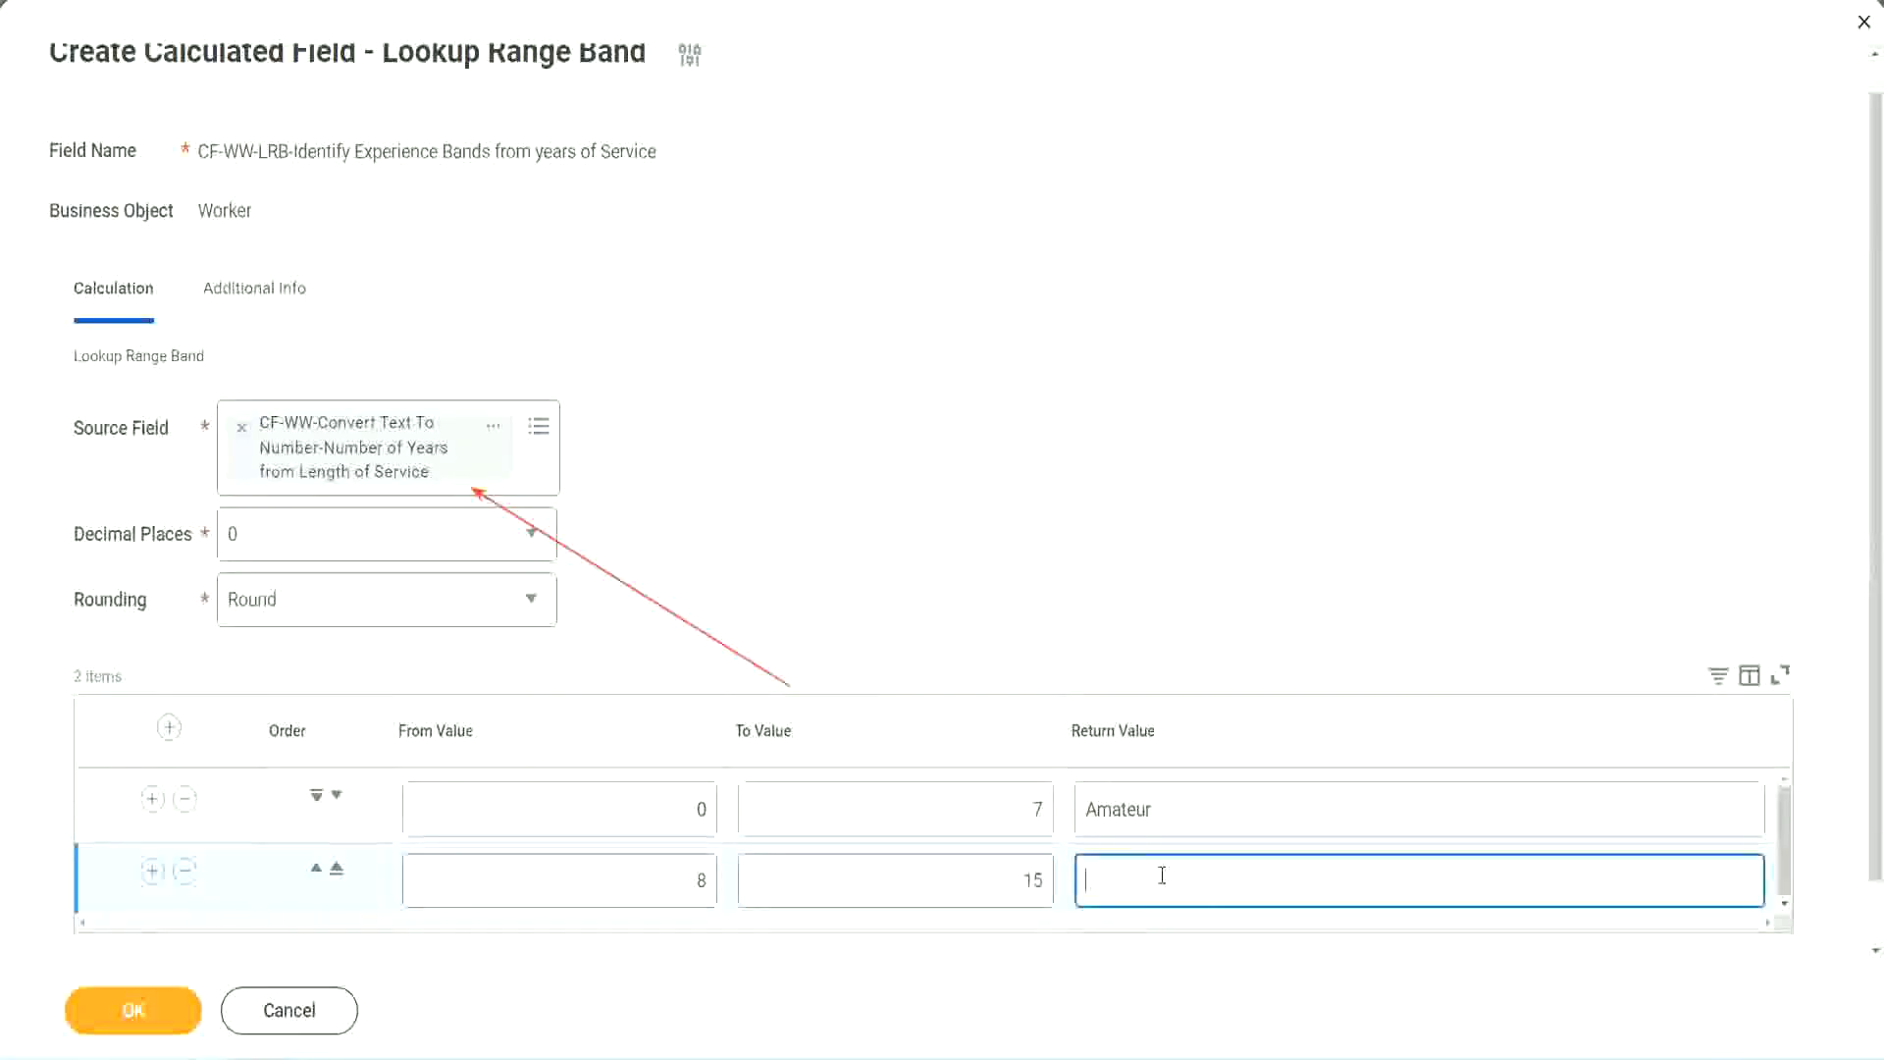
{"action": "type", "text": "Experienced"}
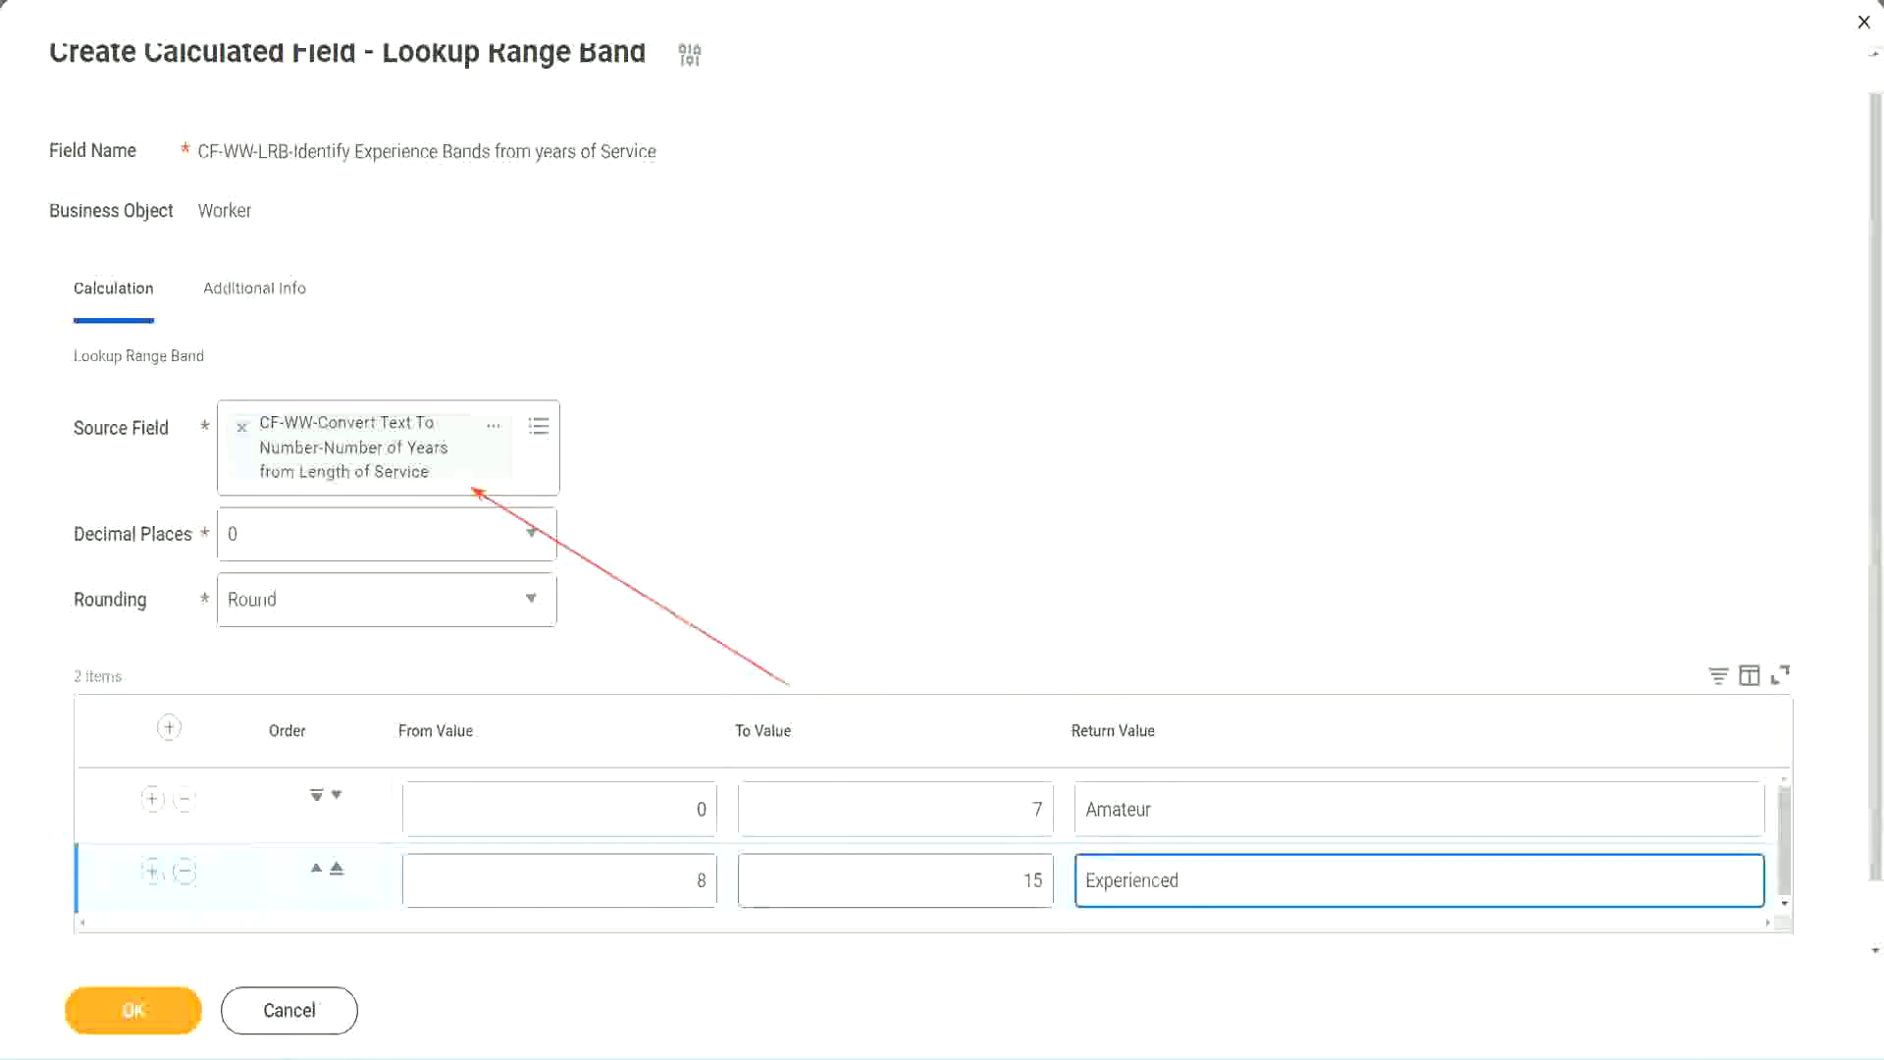
- Add a third range row with From Value 16, To Value 30 and Return Value Senior
{"action": "left_click", "coordinate": [152, 870]}
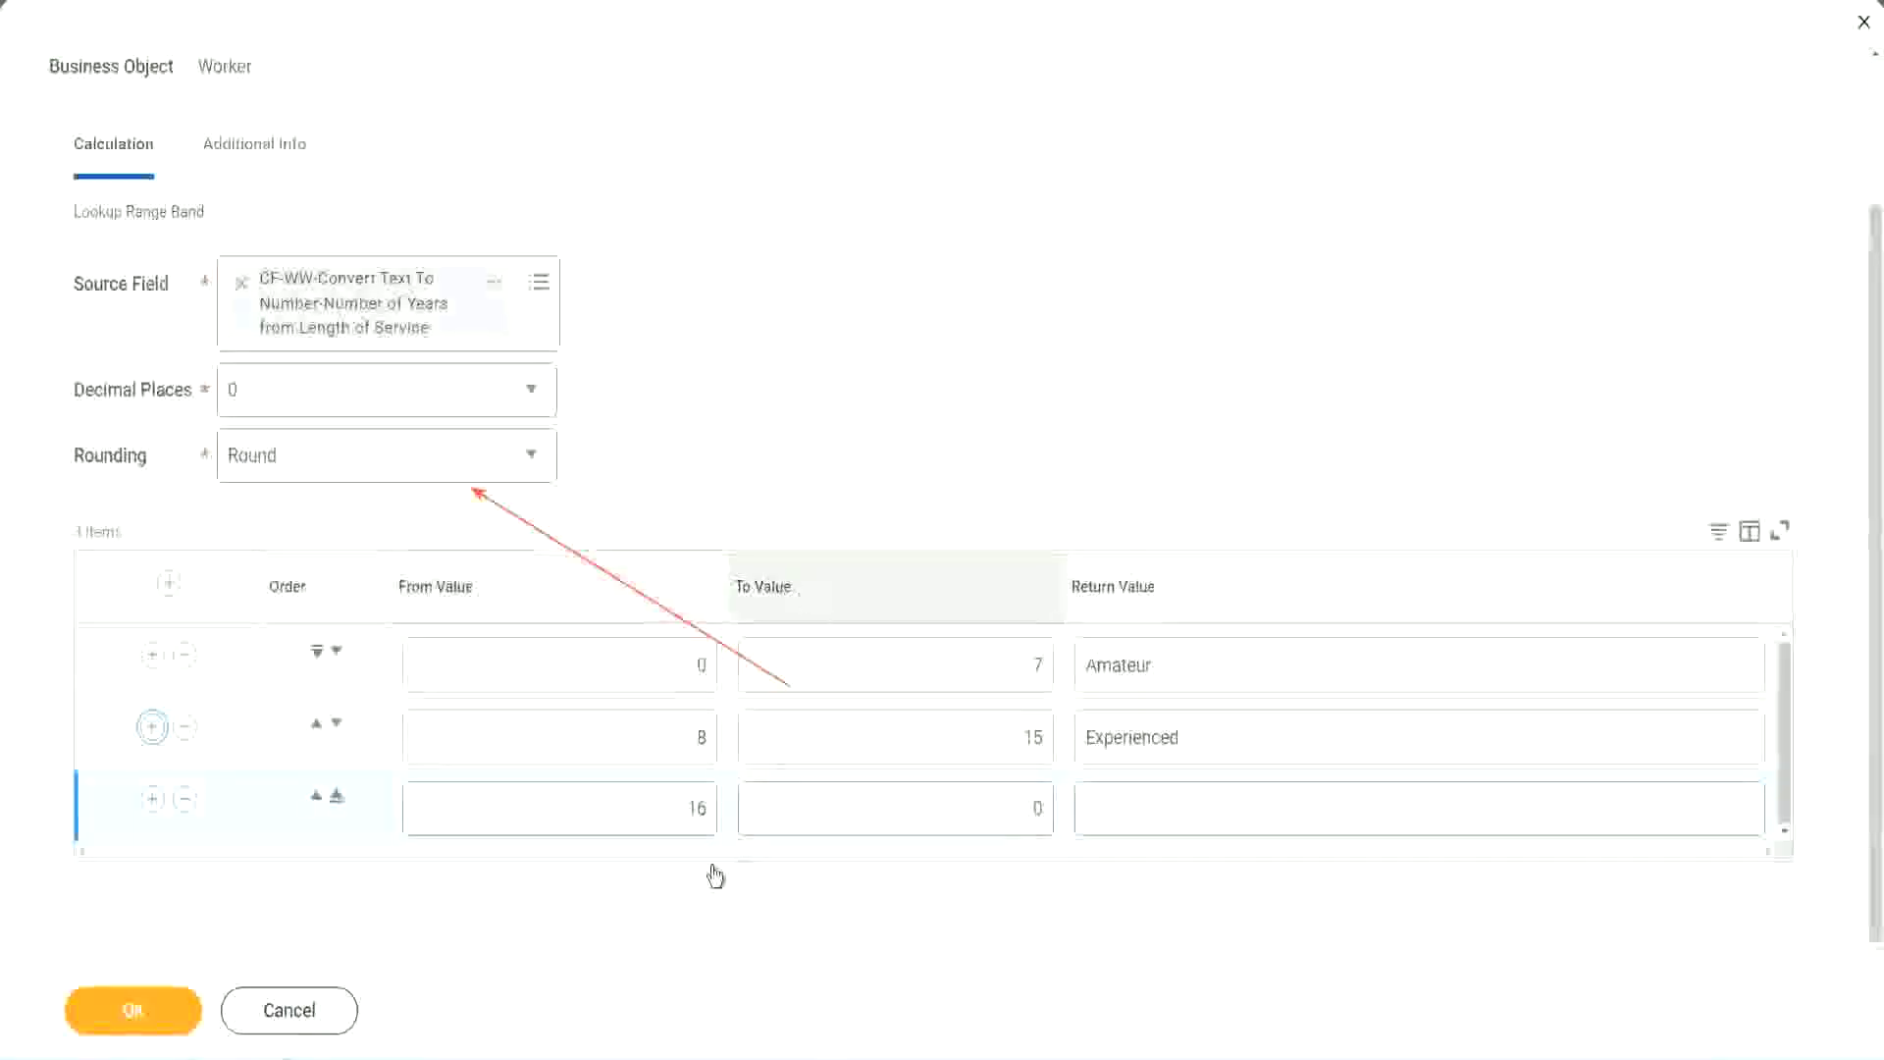
{"action": "left_click", "coordinate": [651, 817]}
{"action": "left_click", "coordinate": [947, 809]}
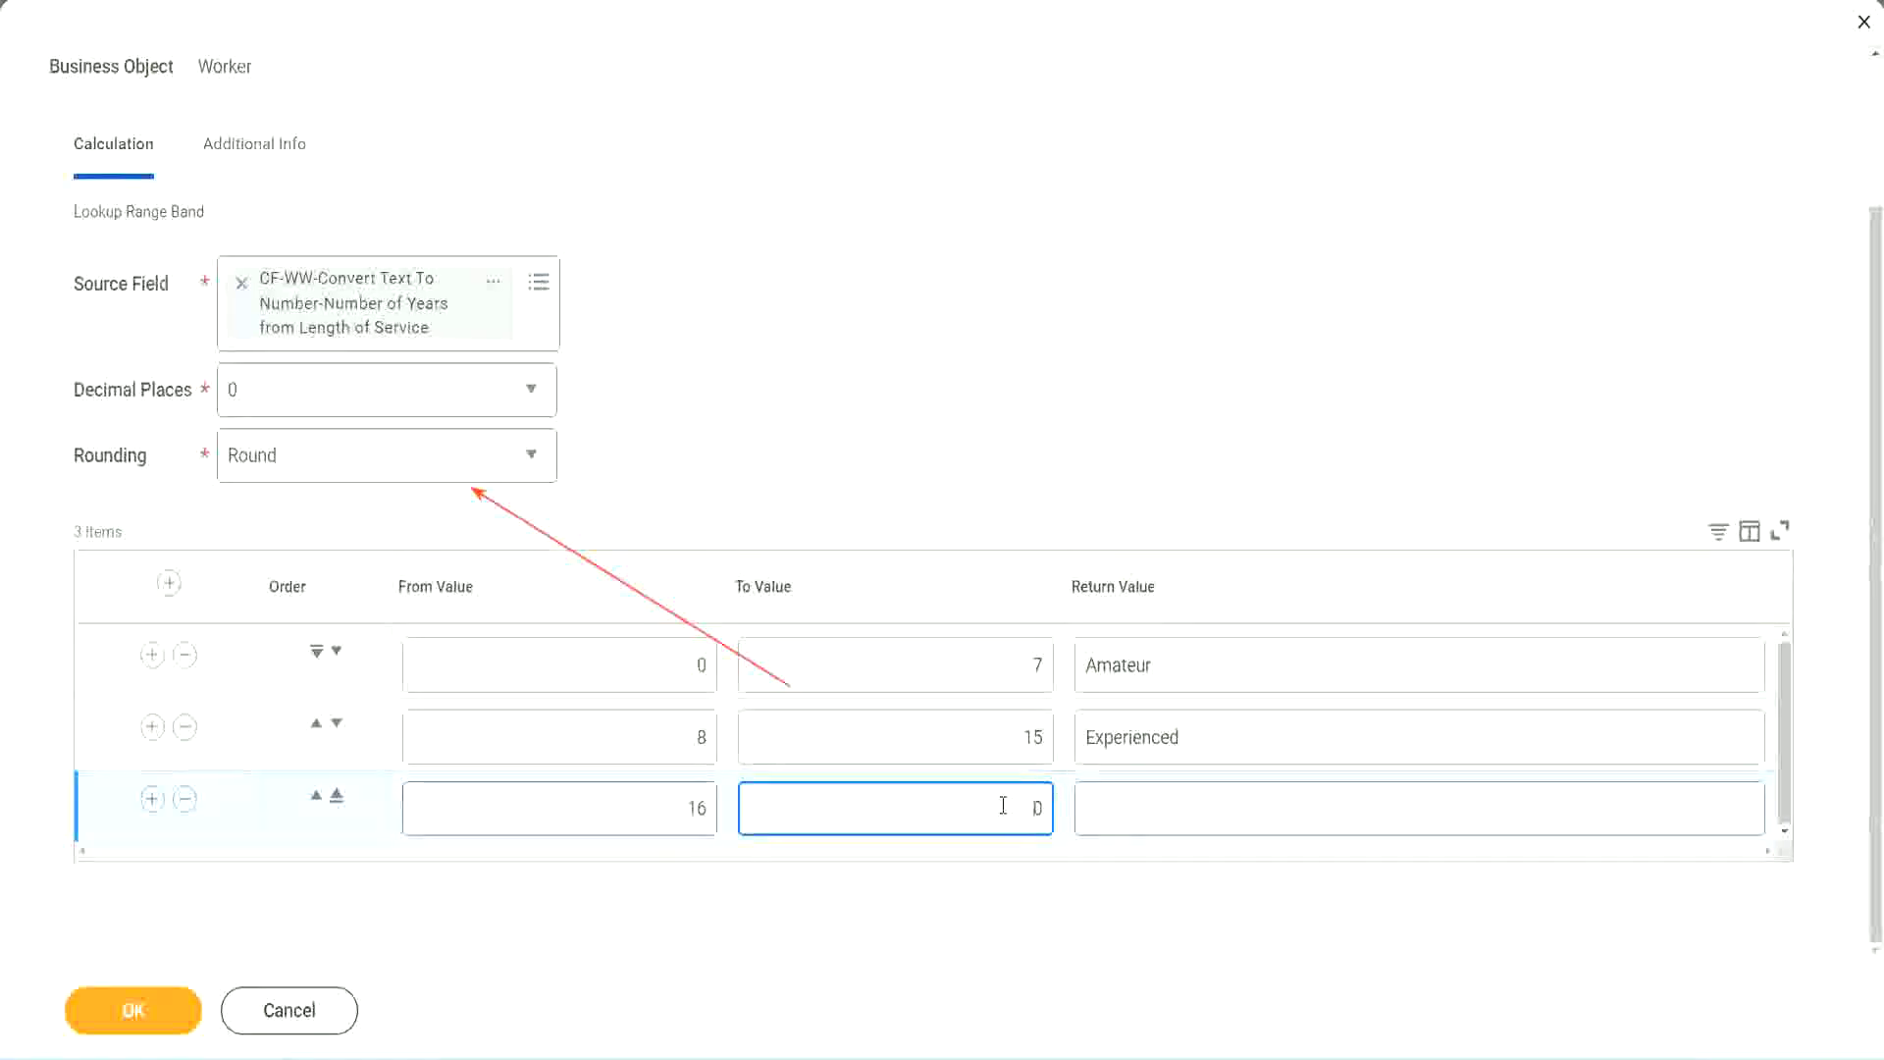
{"action": "type", "text": "3"}
{"action": "key", "text": "Tab"}
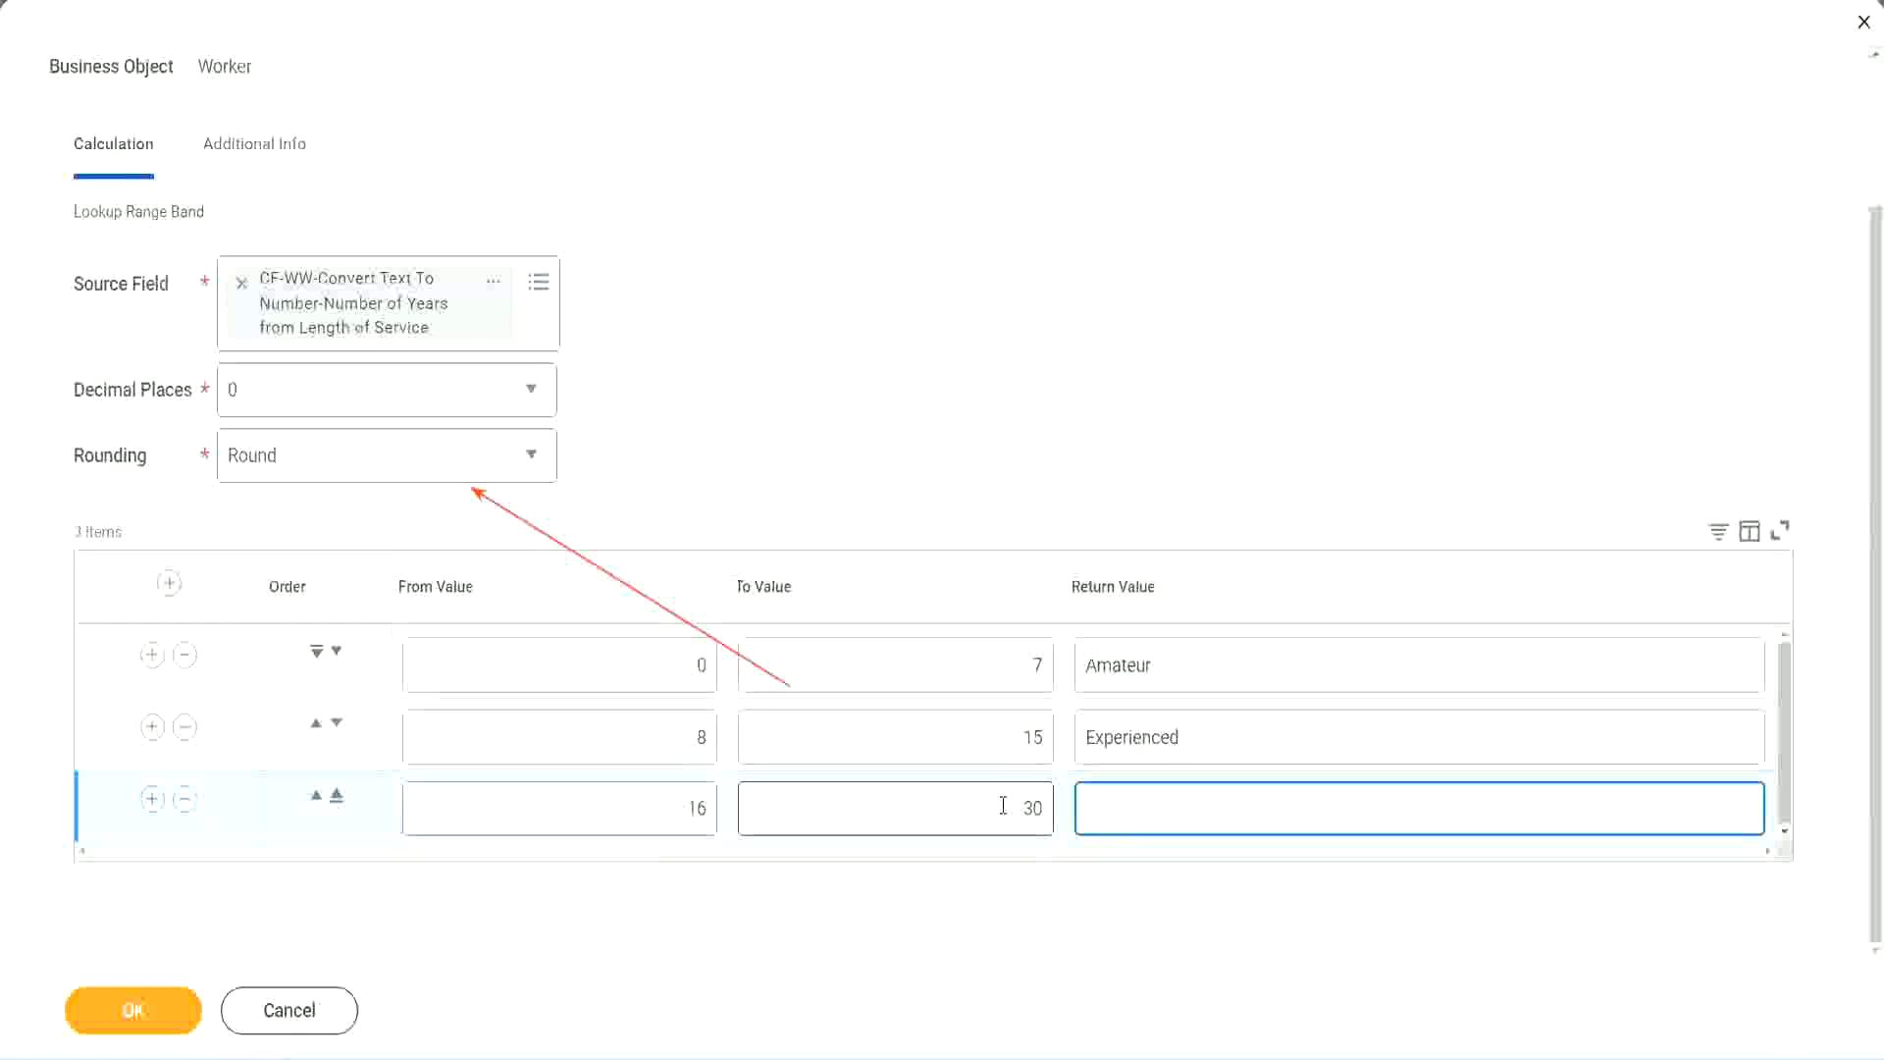
{"action": "type", "text": "Senior"}
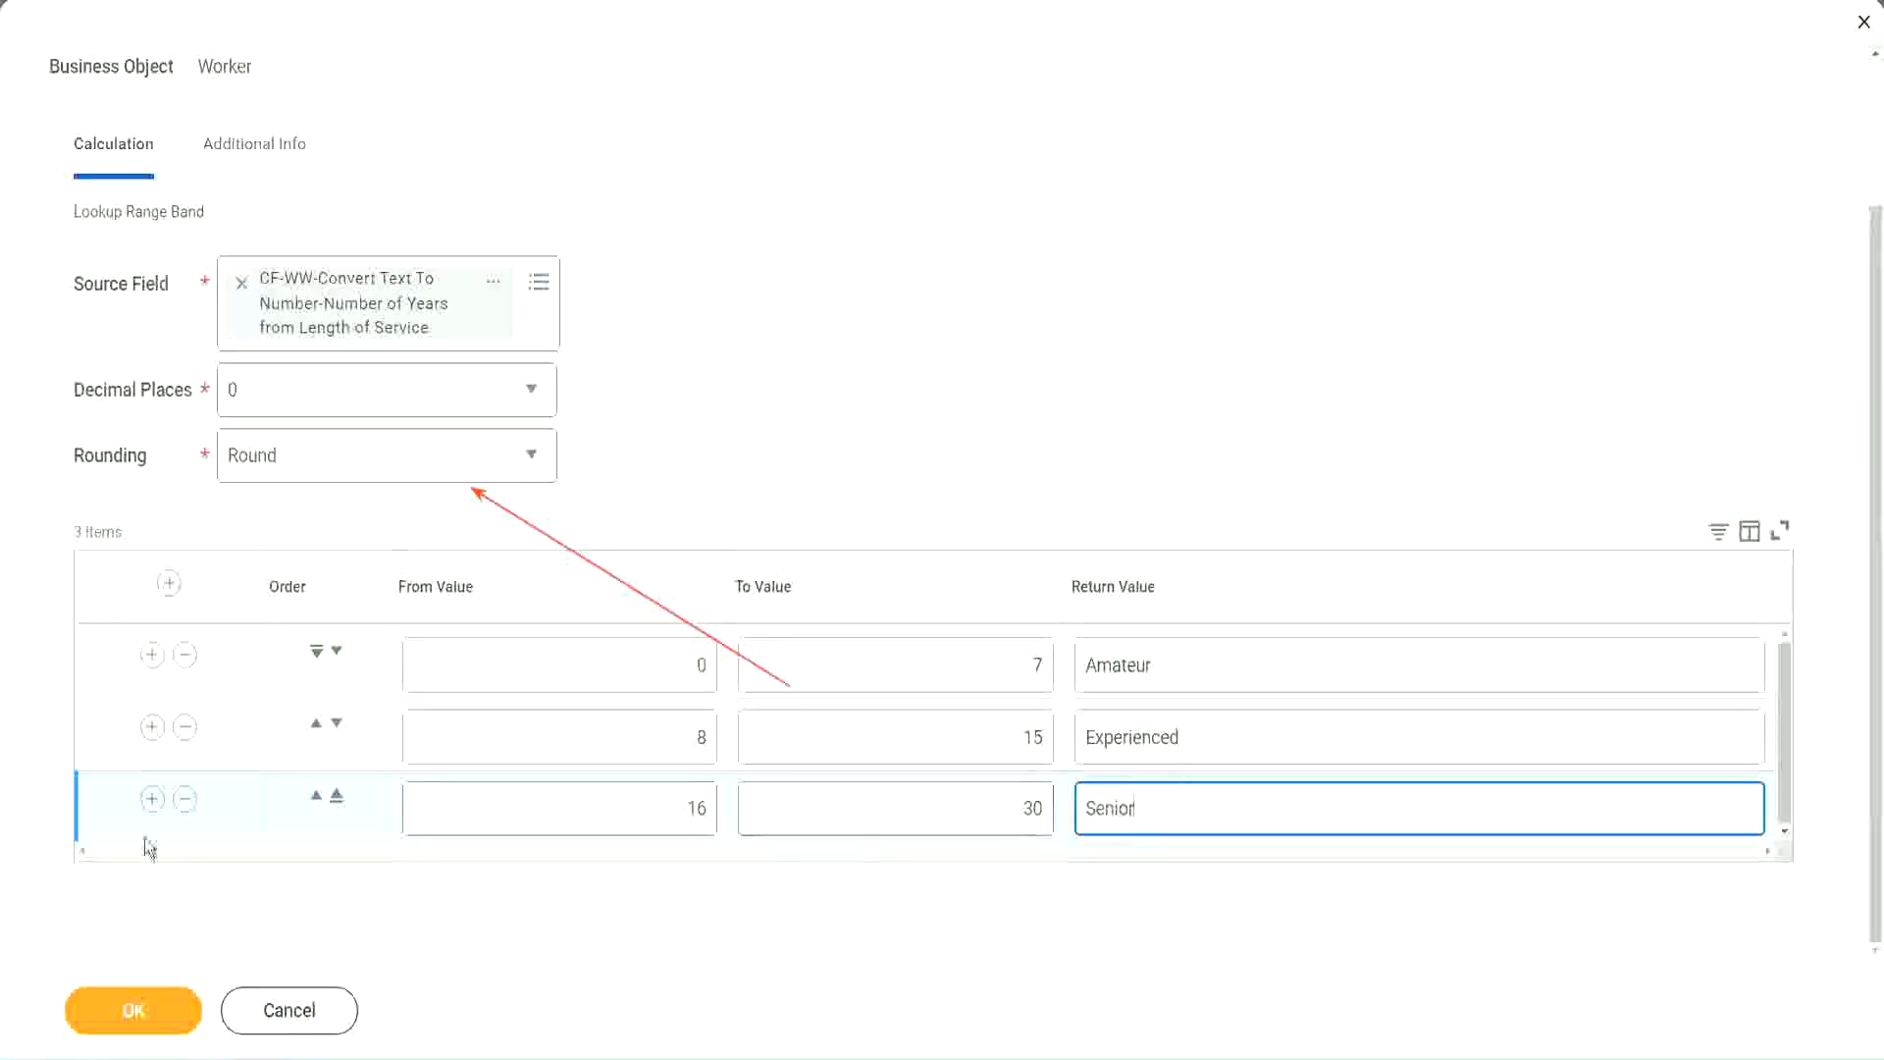
- Add a fourth range row with From Value 31, To Value 1000 and Return Value Legend
{"action": "left_click", "coordinate": [151, 799]}
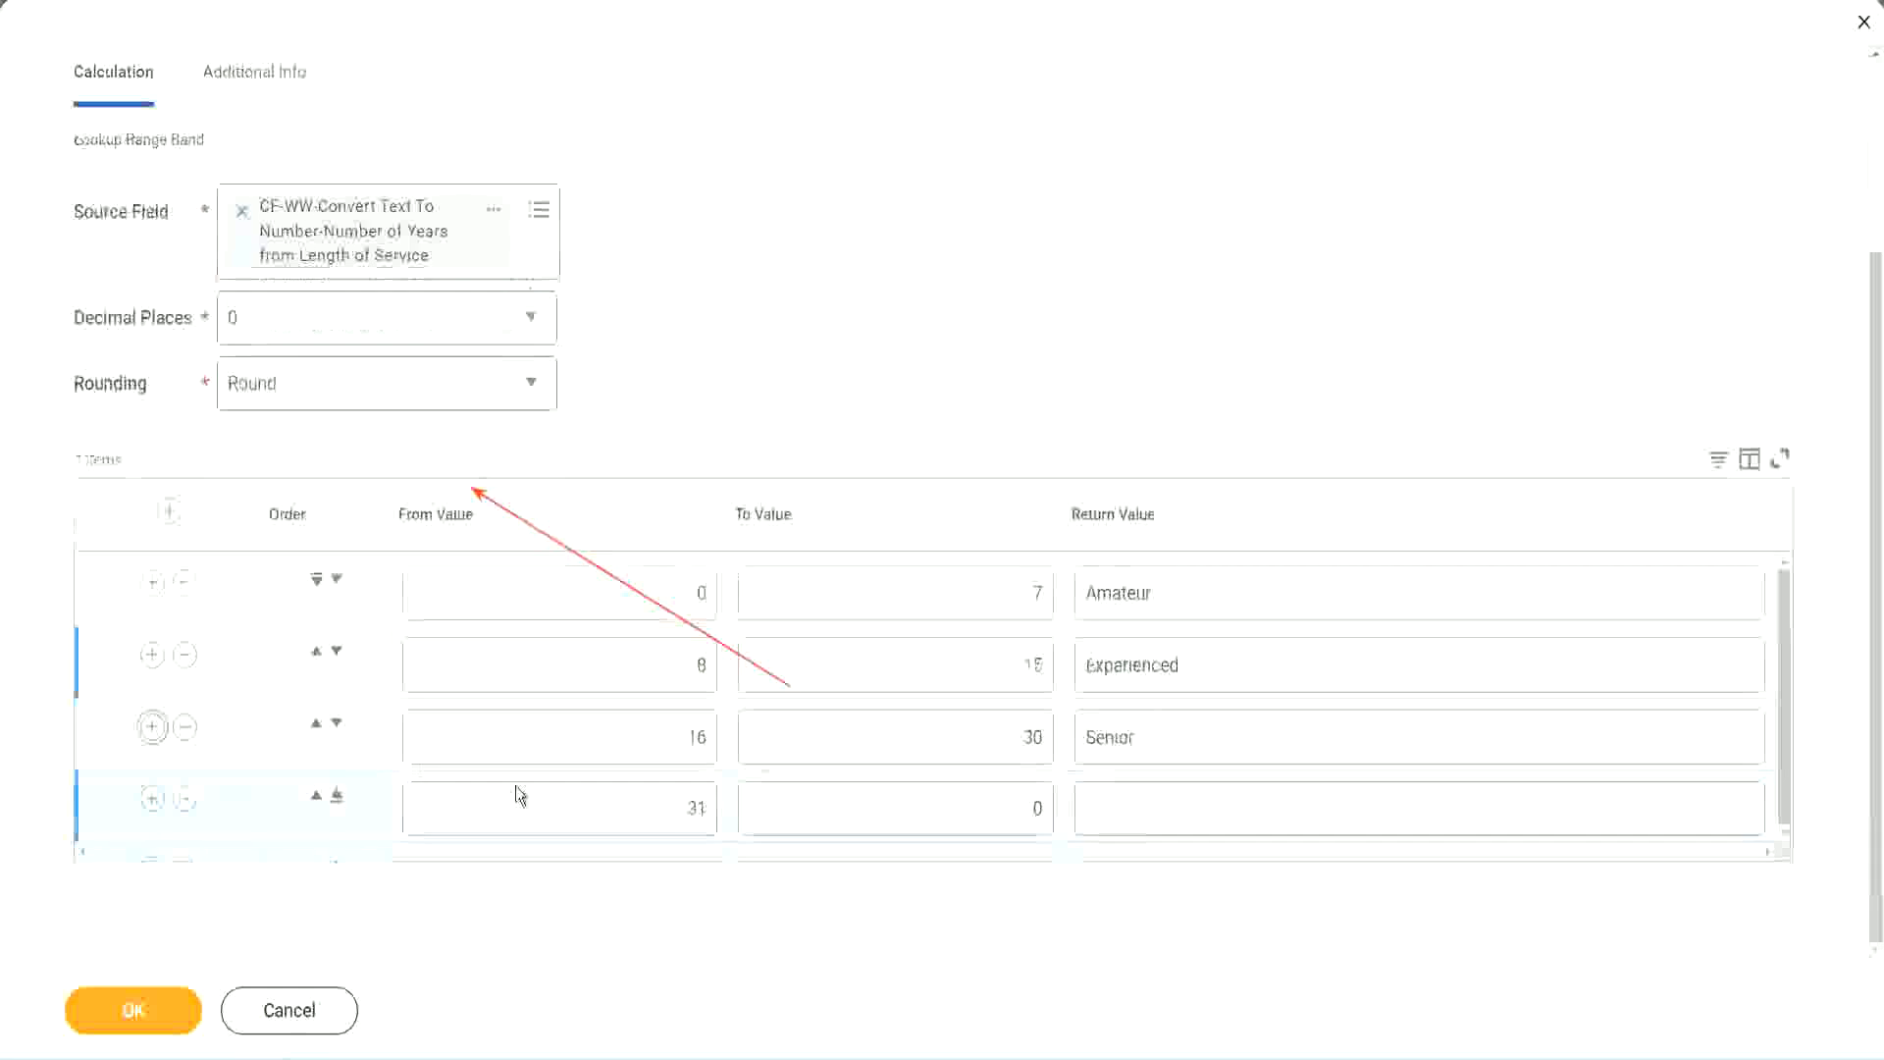
{"action": "left_click_drag", "start_coordinate": [618, 798], "coordinate": [724, 803]}
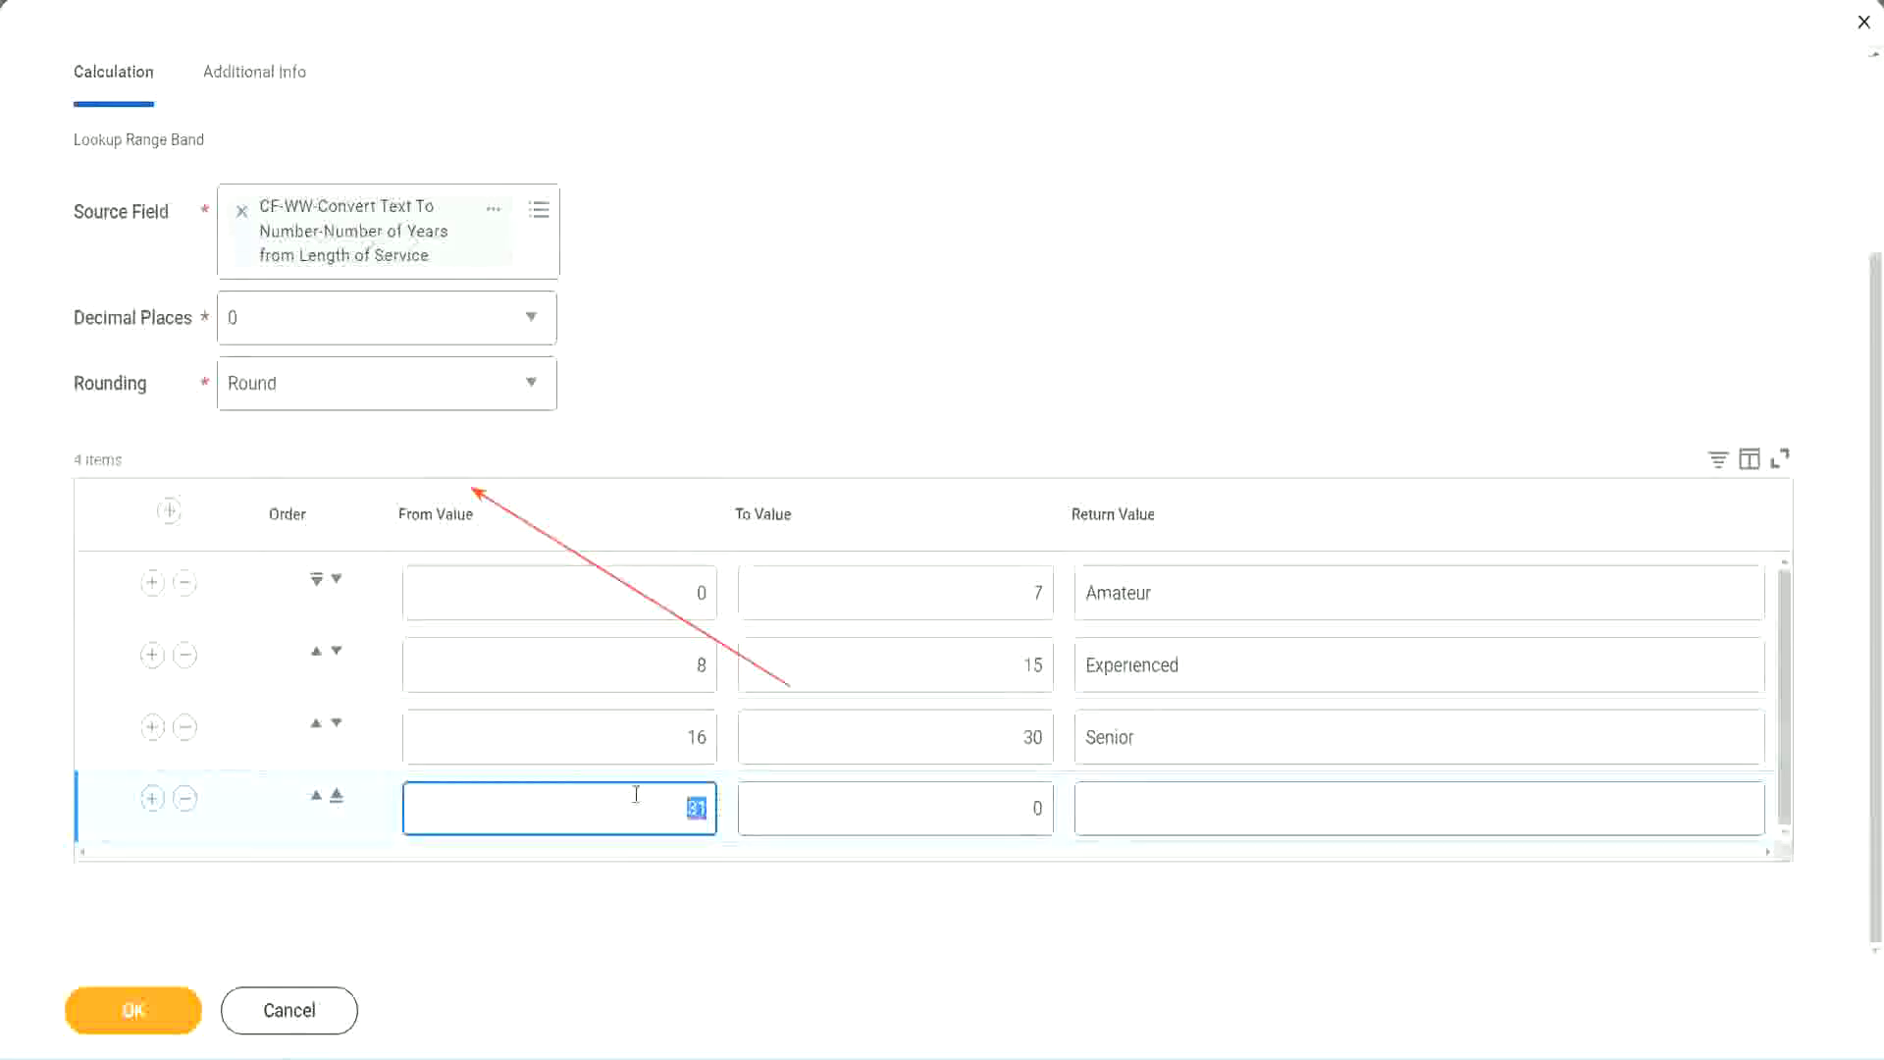
{"action": "left_click", "coordinate": [1014, 807]}
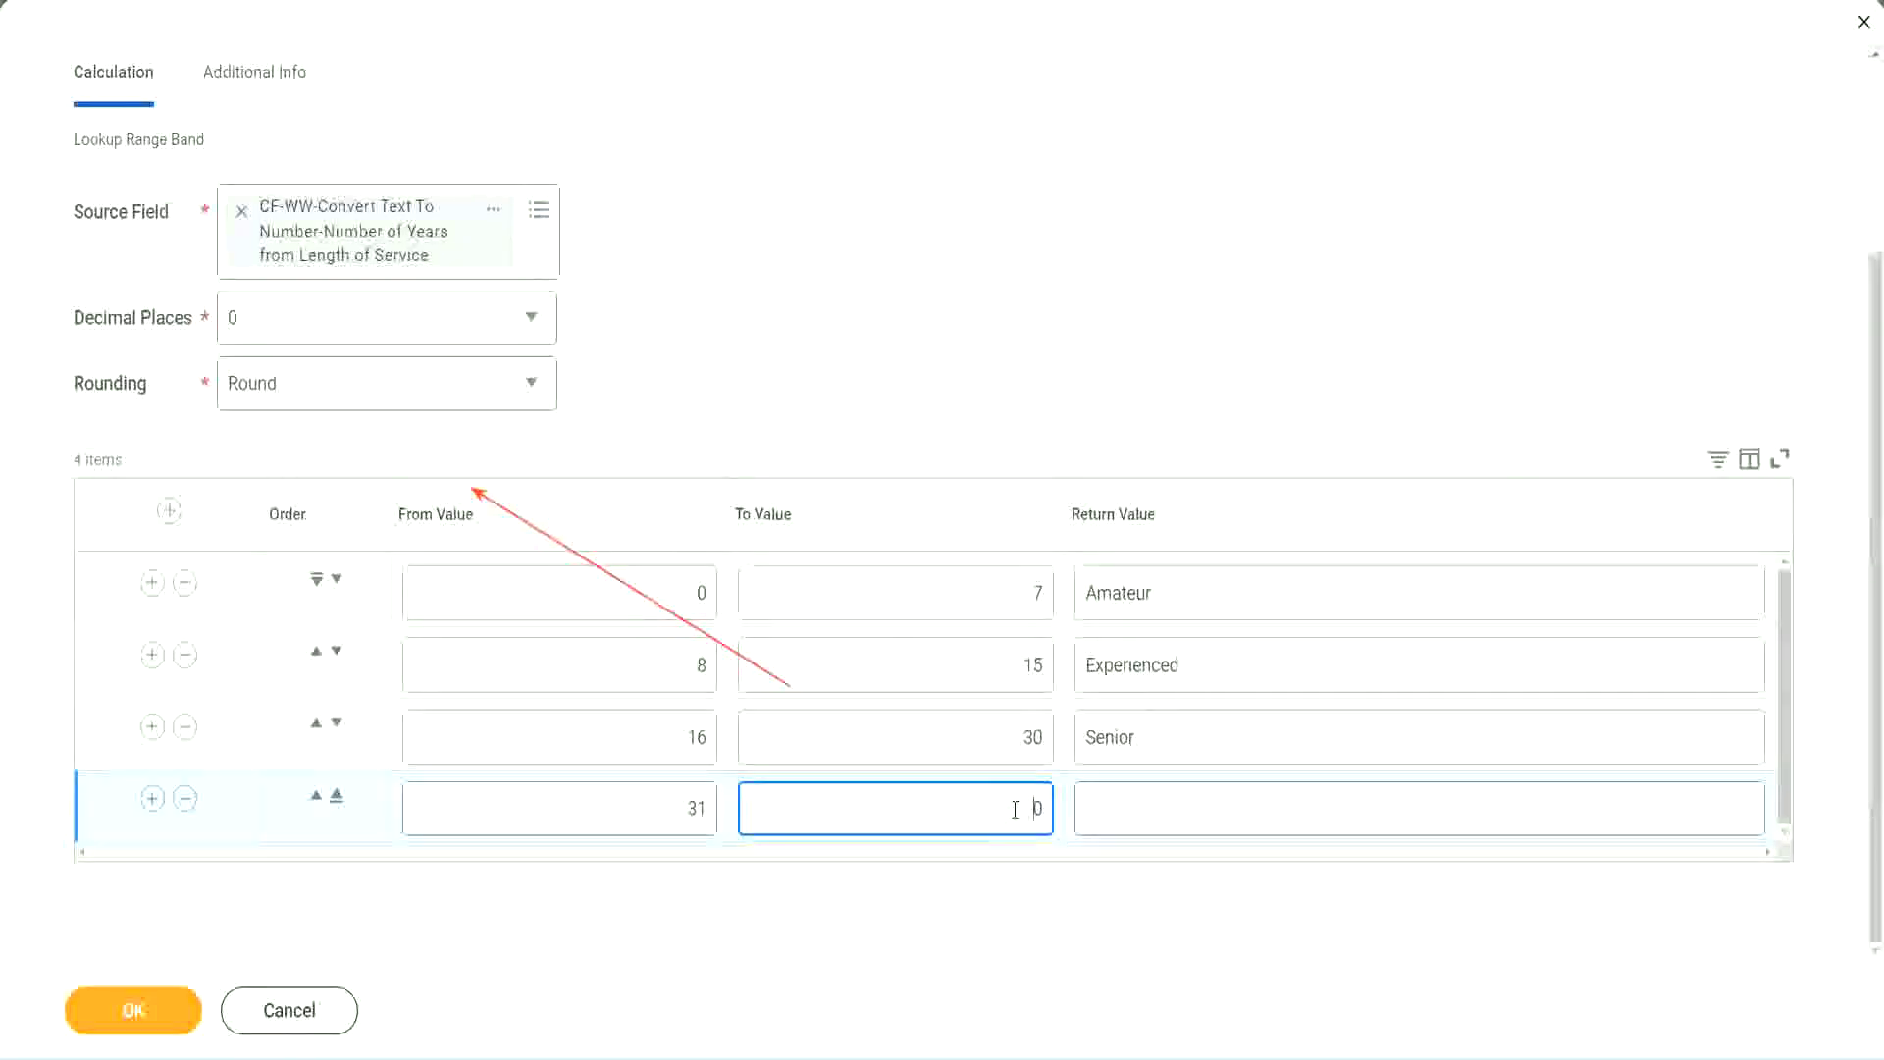
{"action": "type", "text": "1000"}
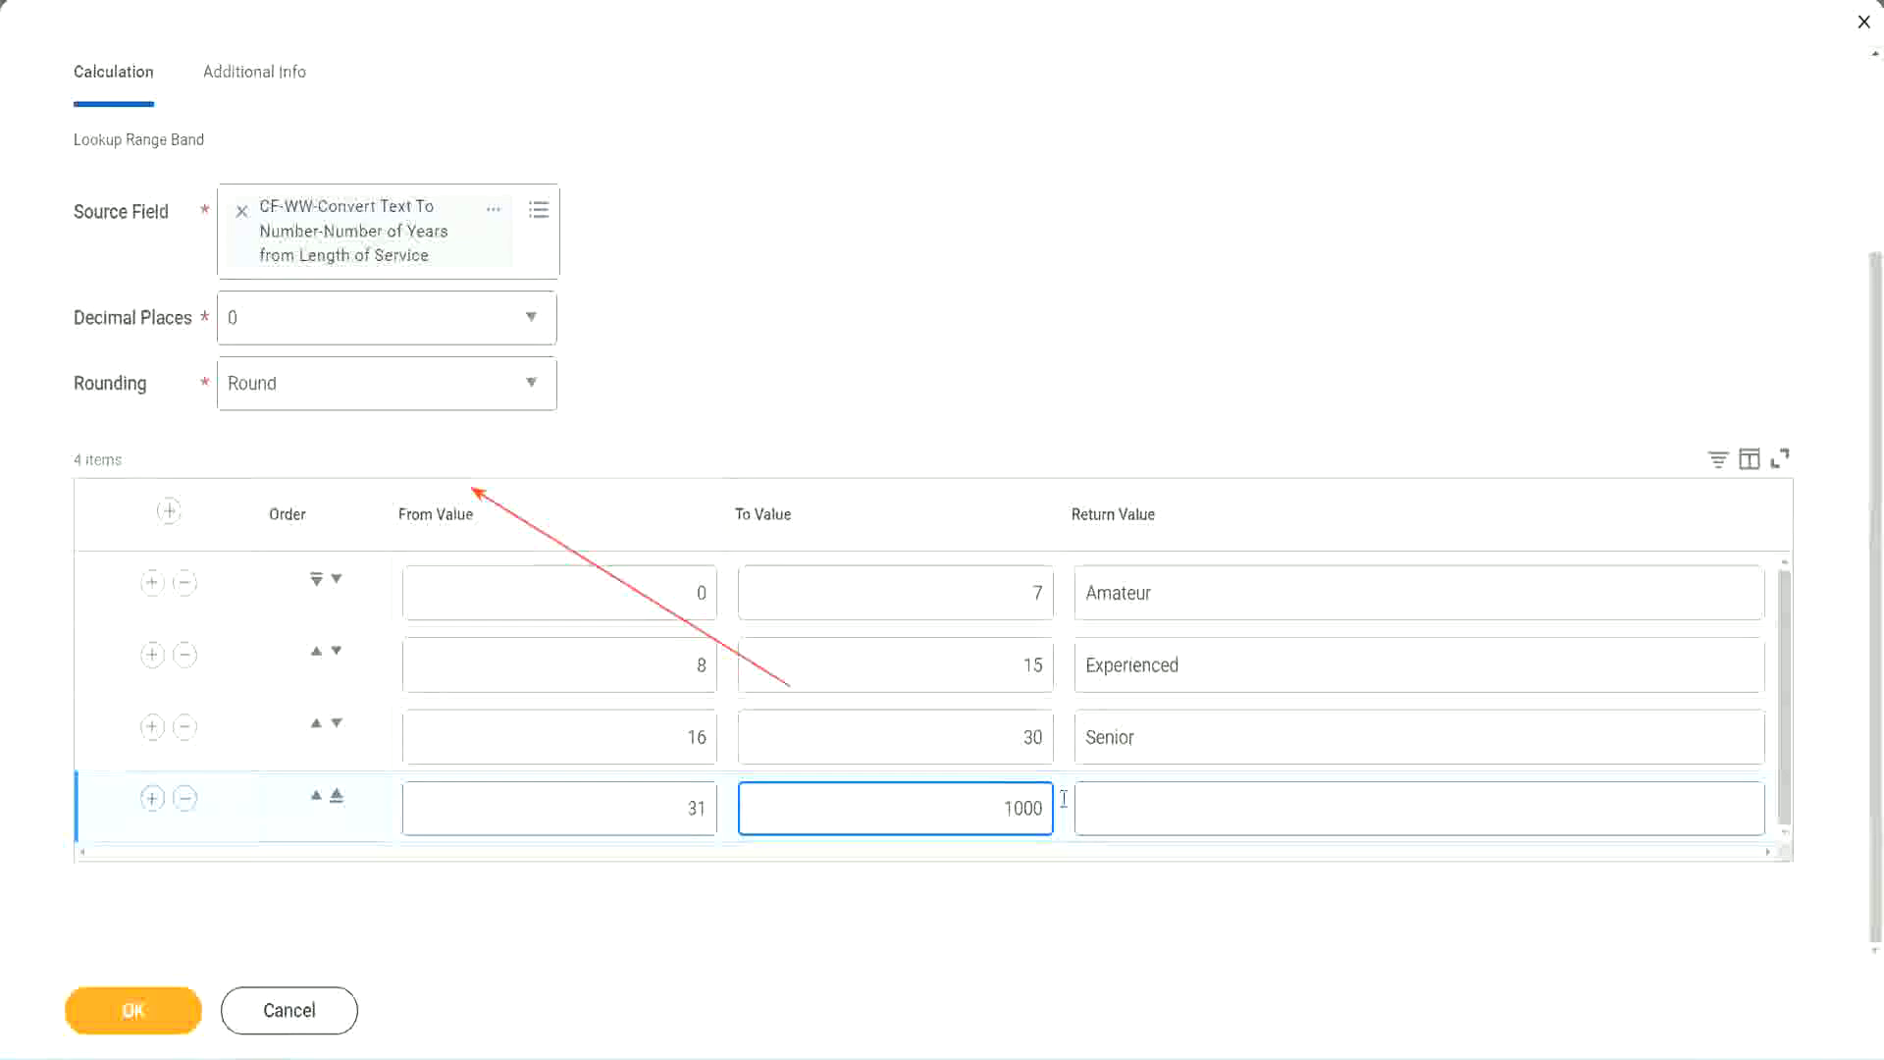
{"action": "key", "text": "ctrl+a"}
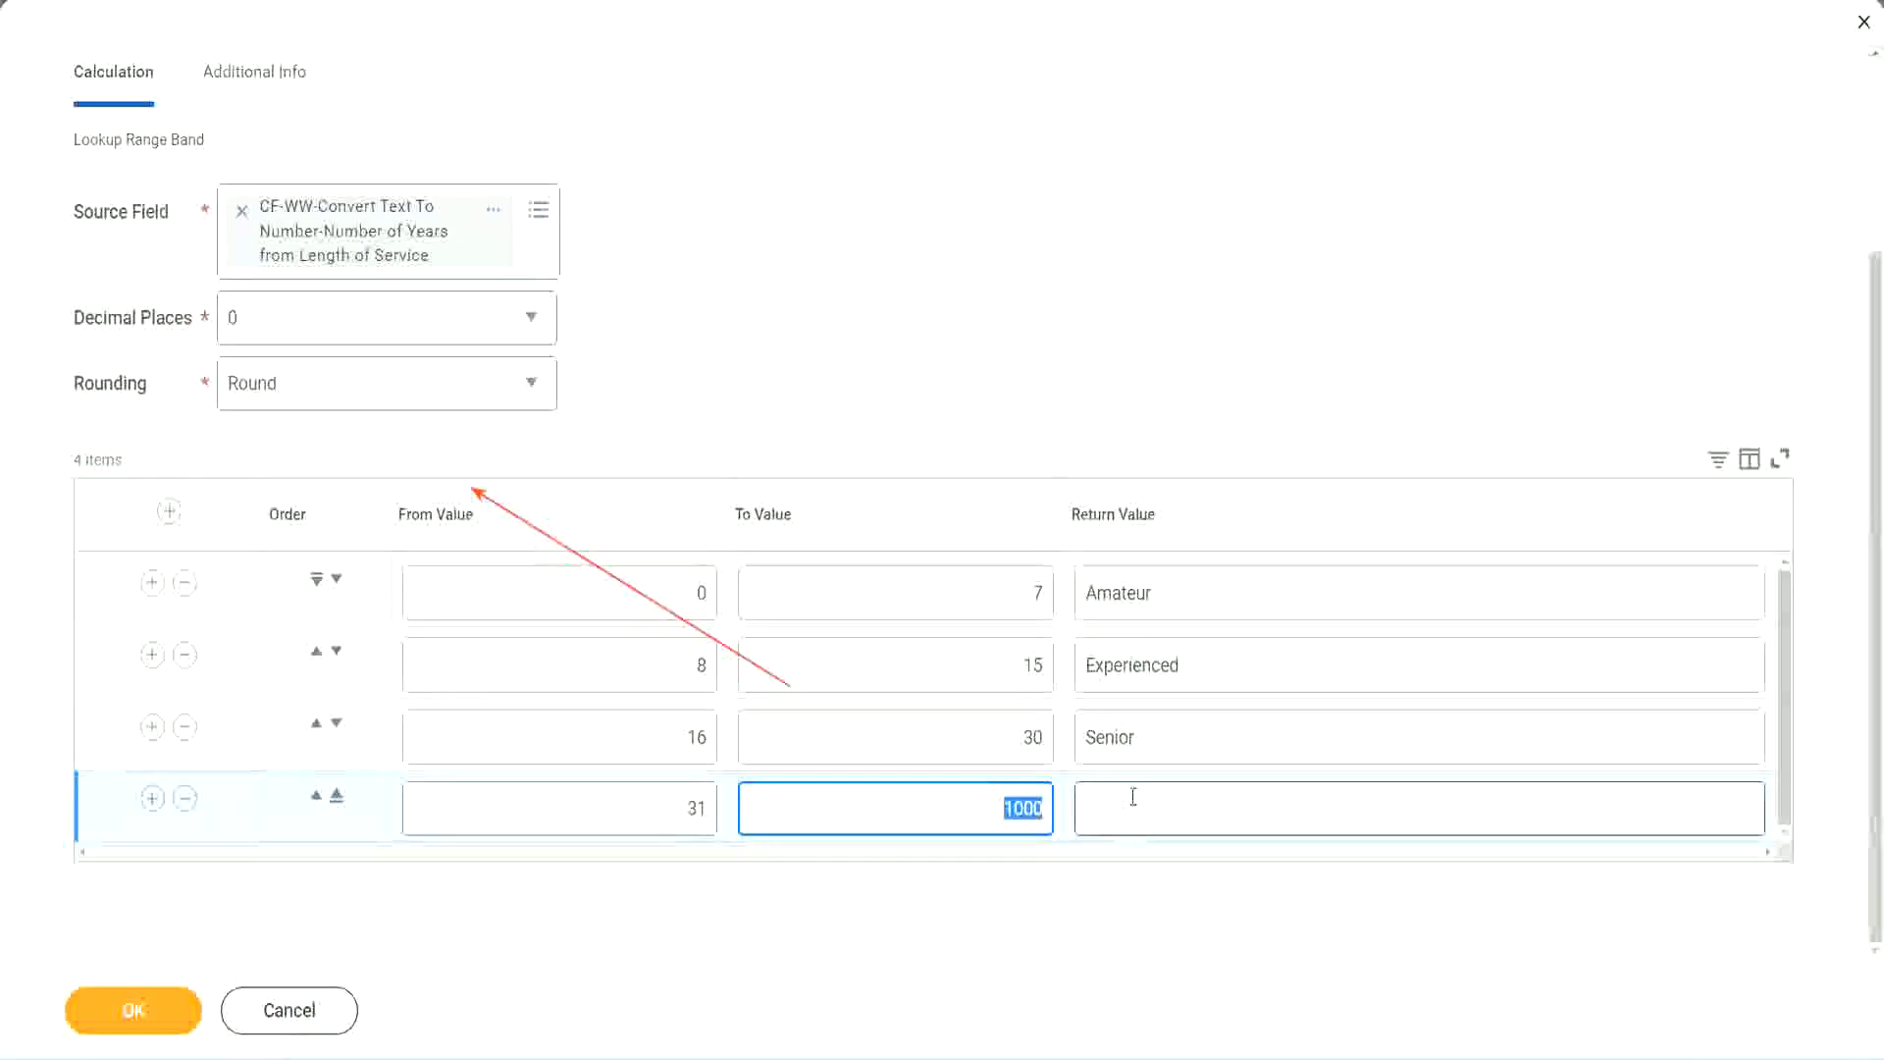
{"action": "left_click", "coordinate": [987, 802]}
{"action": "key", "text": "ctrl+a"}
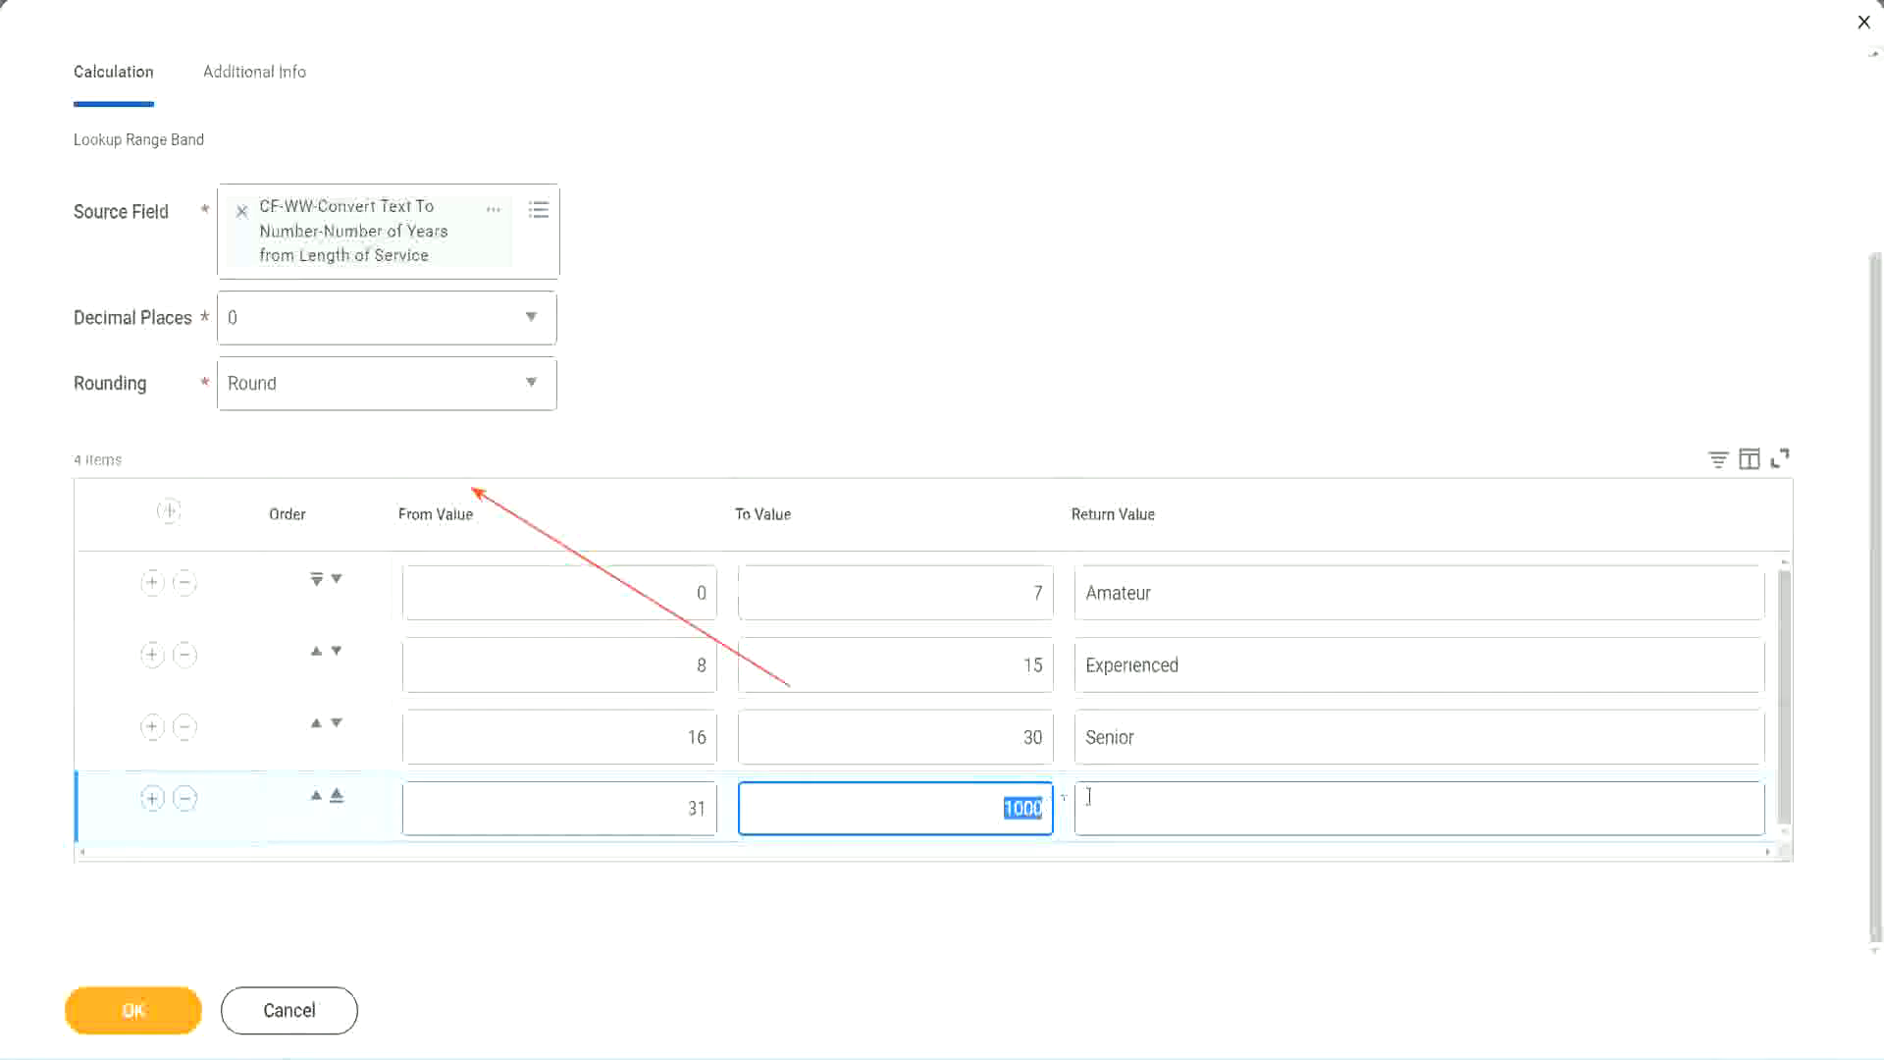
{"action": "left_click", "coordinate": [1176, 808]}
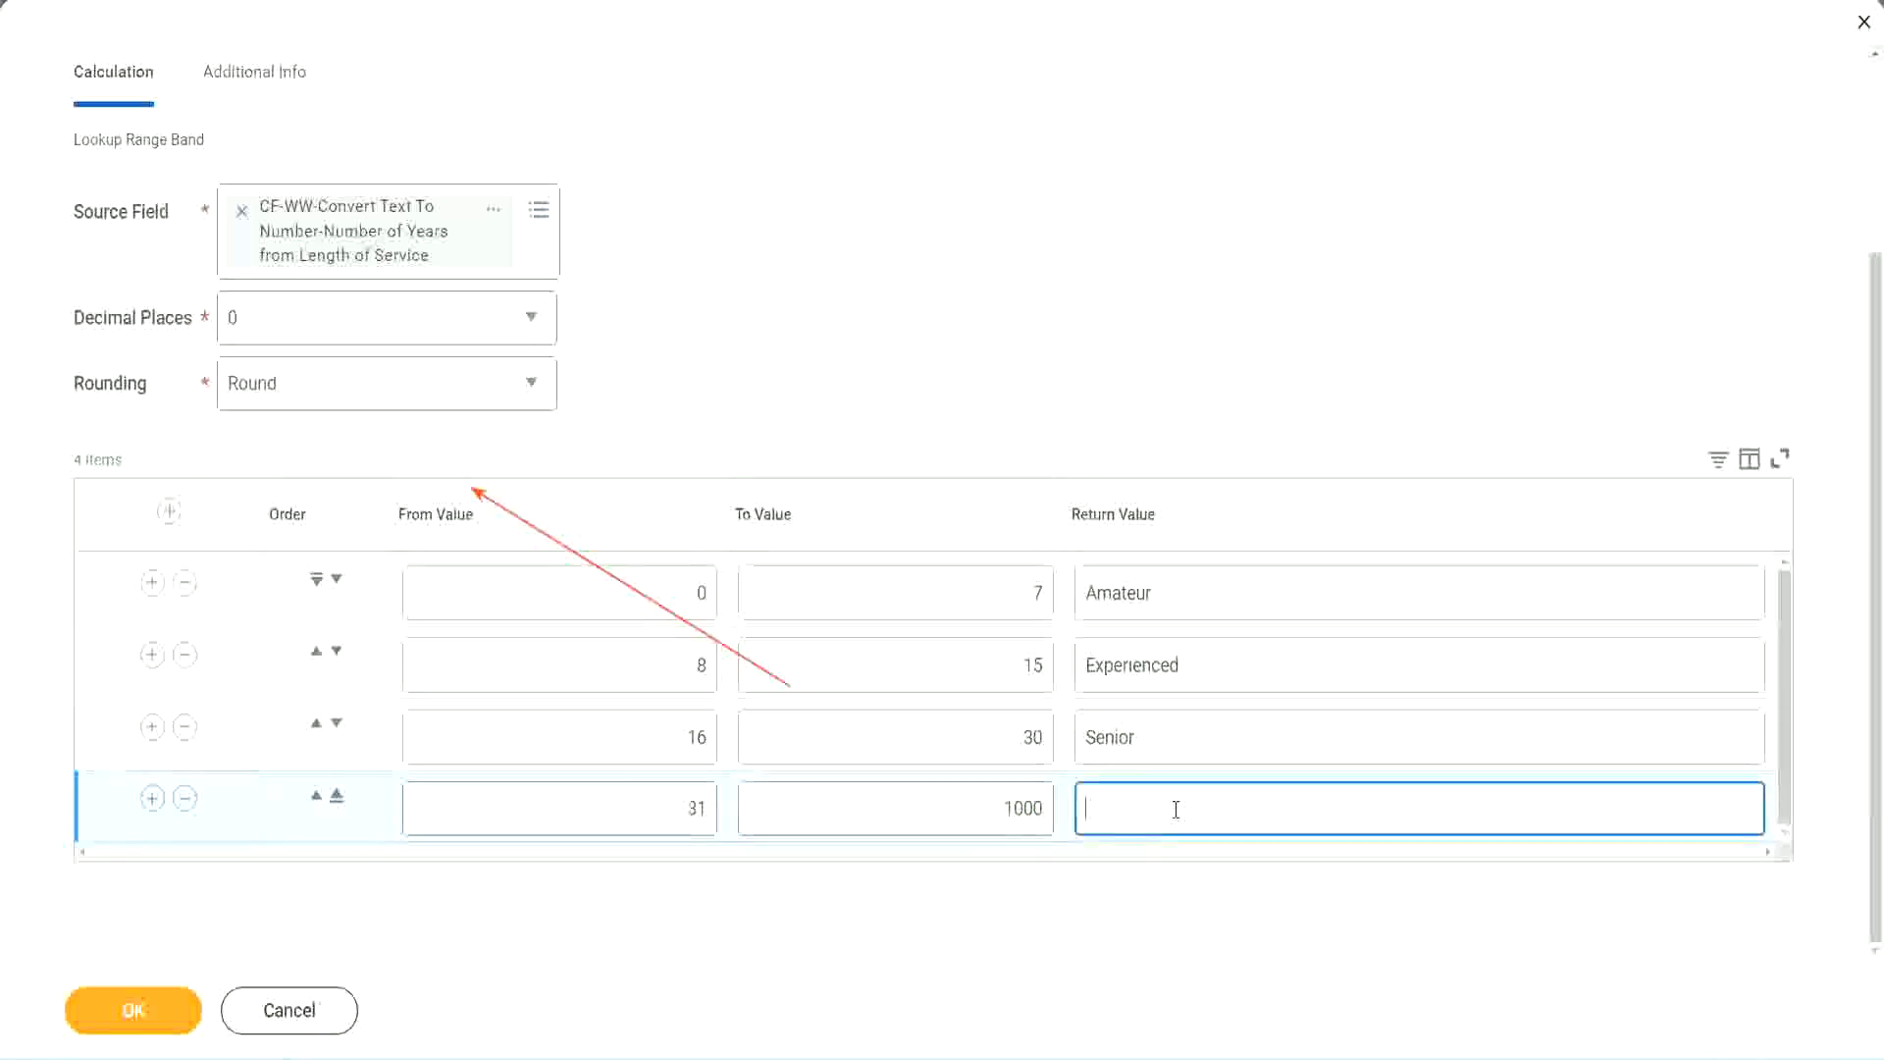
{"action": "type", "text": "Legend"}
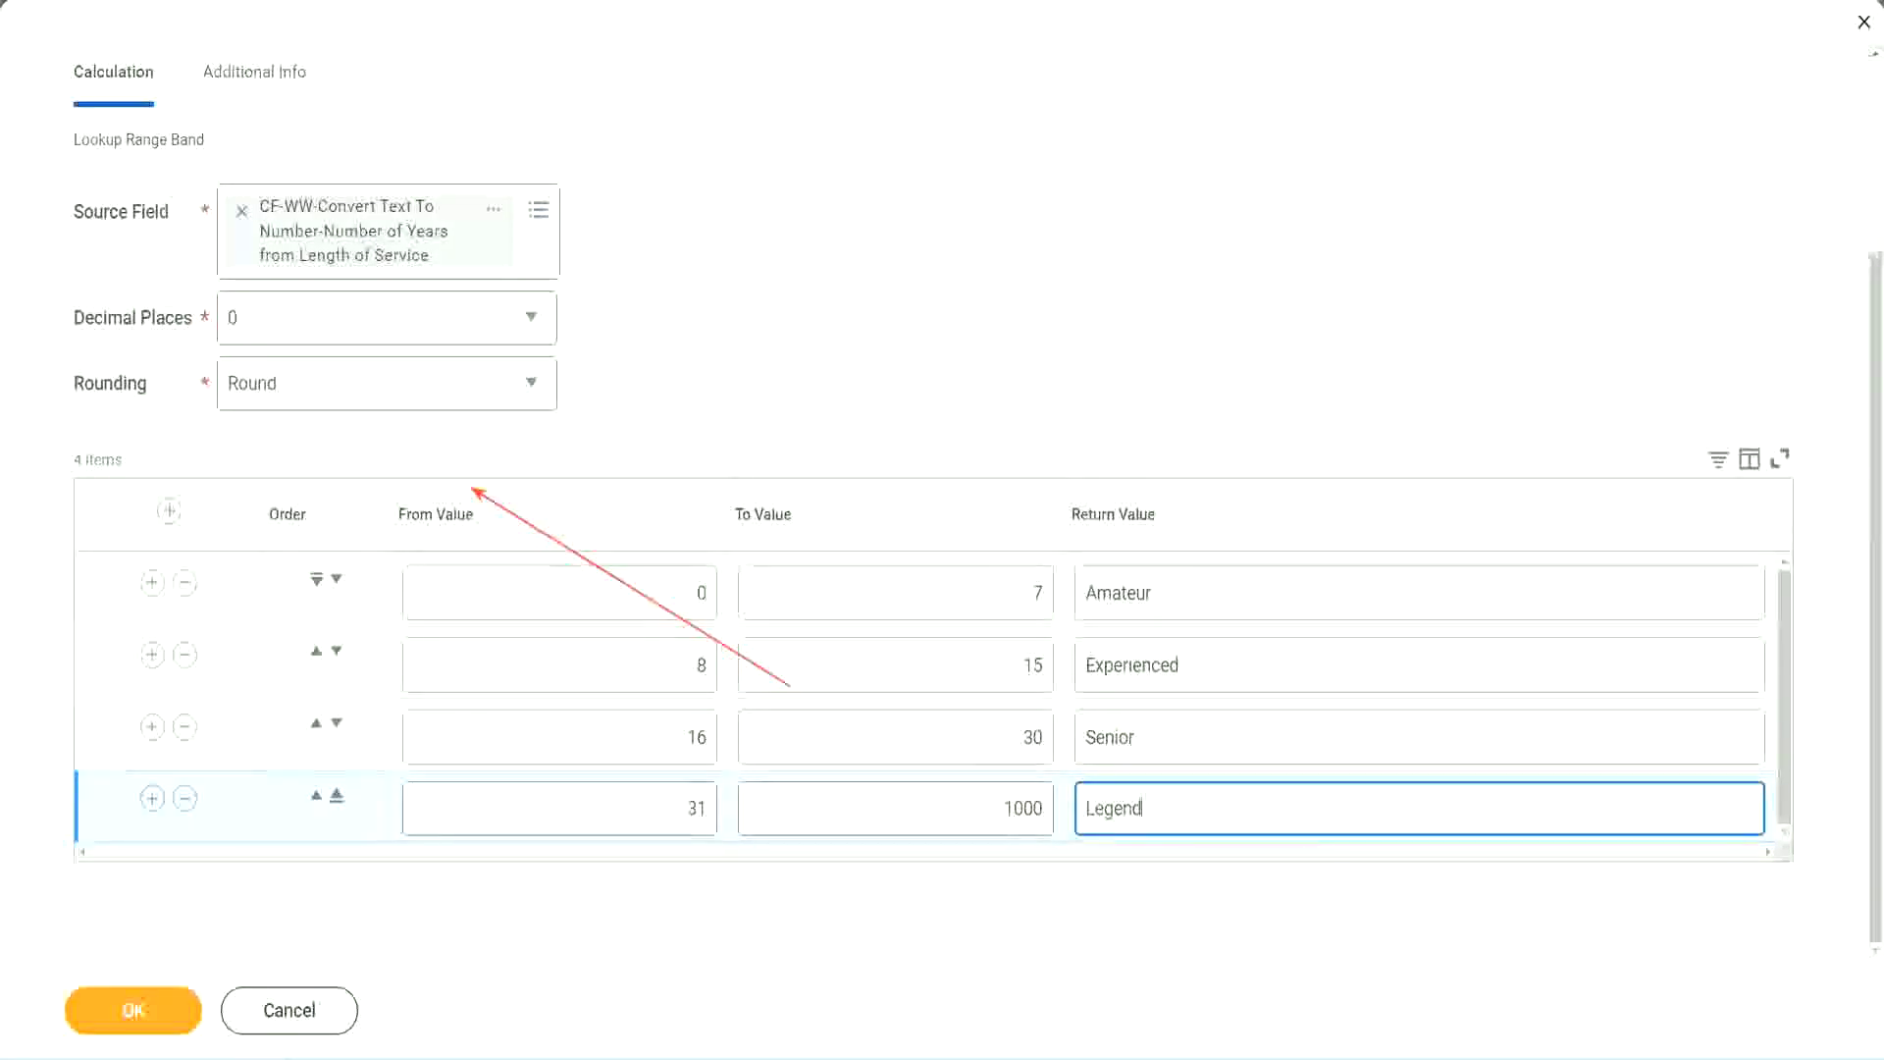
- Review the from and to values of the range rows and the return value assigned to each band
{"action": "left_click", "coordinate": [876, 333]}
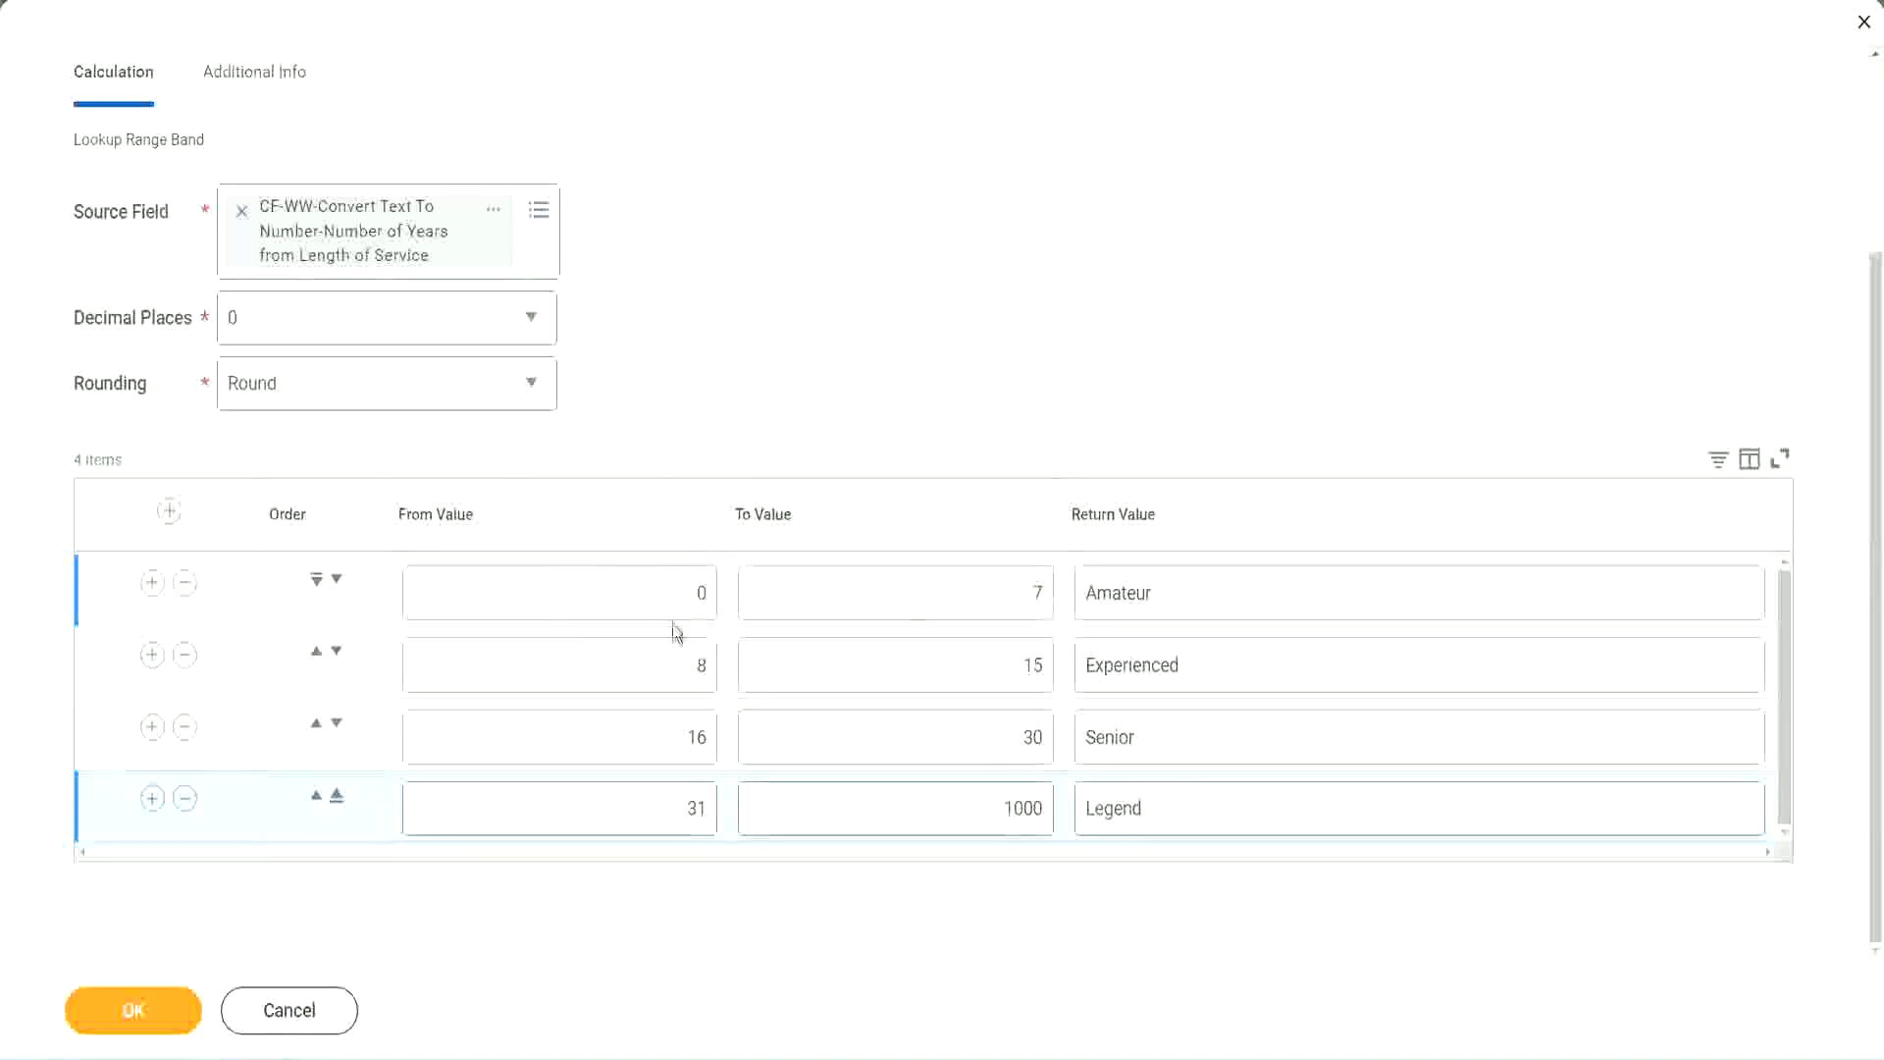
{"action": "double_click", "coordinate": [1222, 592]}
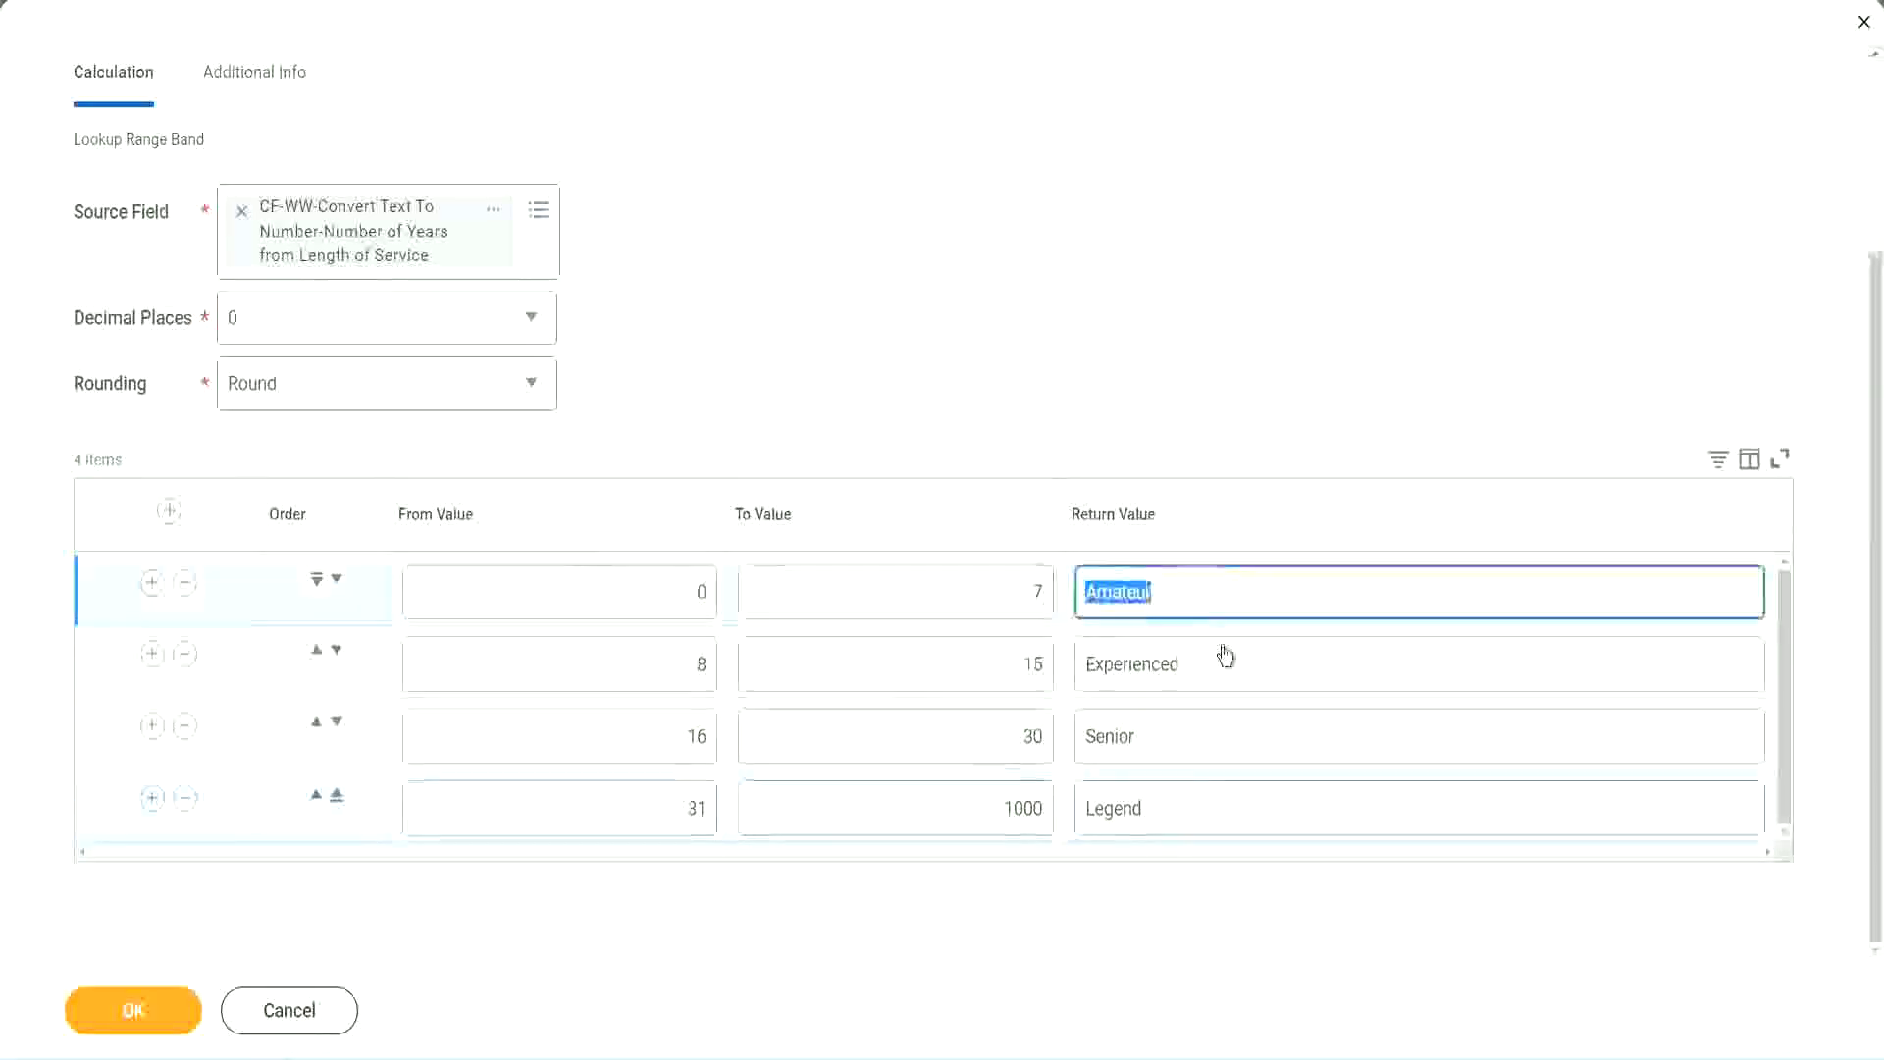
{"action": "double_click", "coordinate": [1207, 678]}
{"action": "double_click", "coordinate": [1185, 746]}
{"action": "double_click", "coordinate": [1188, 808]}
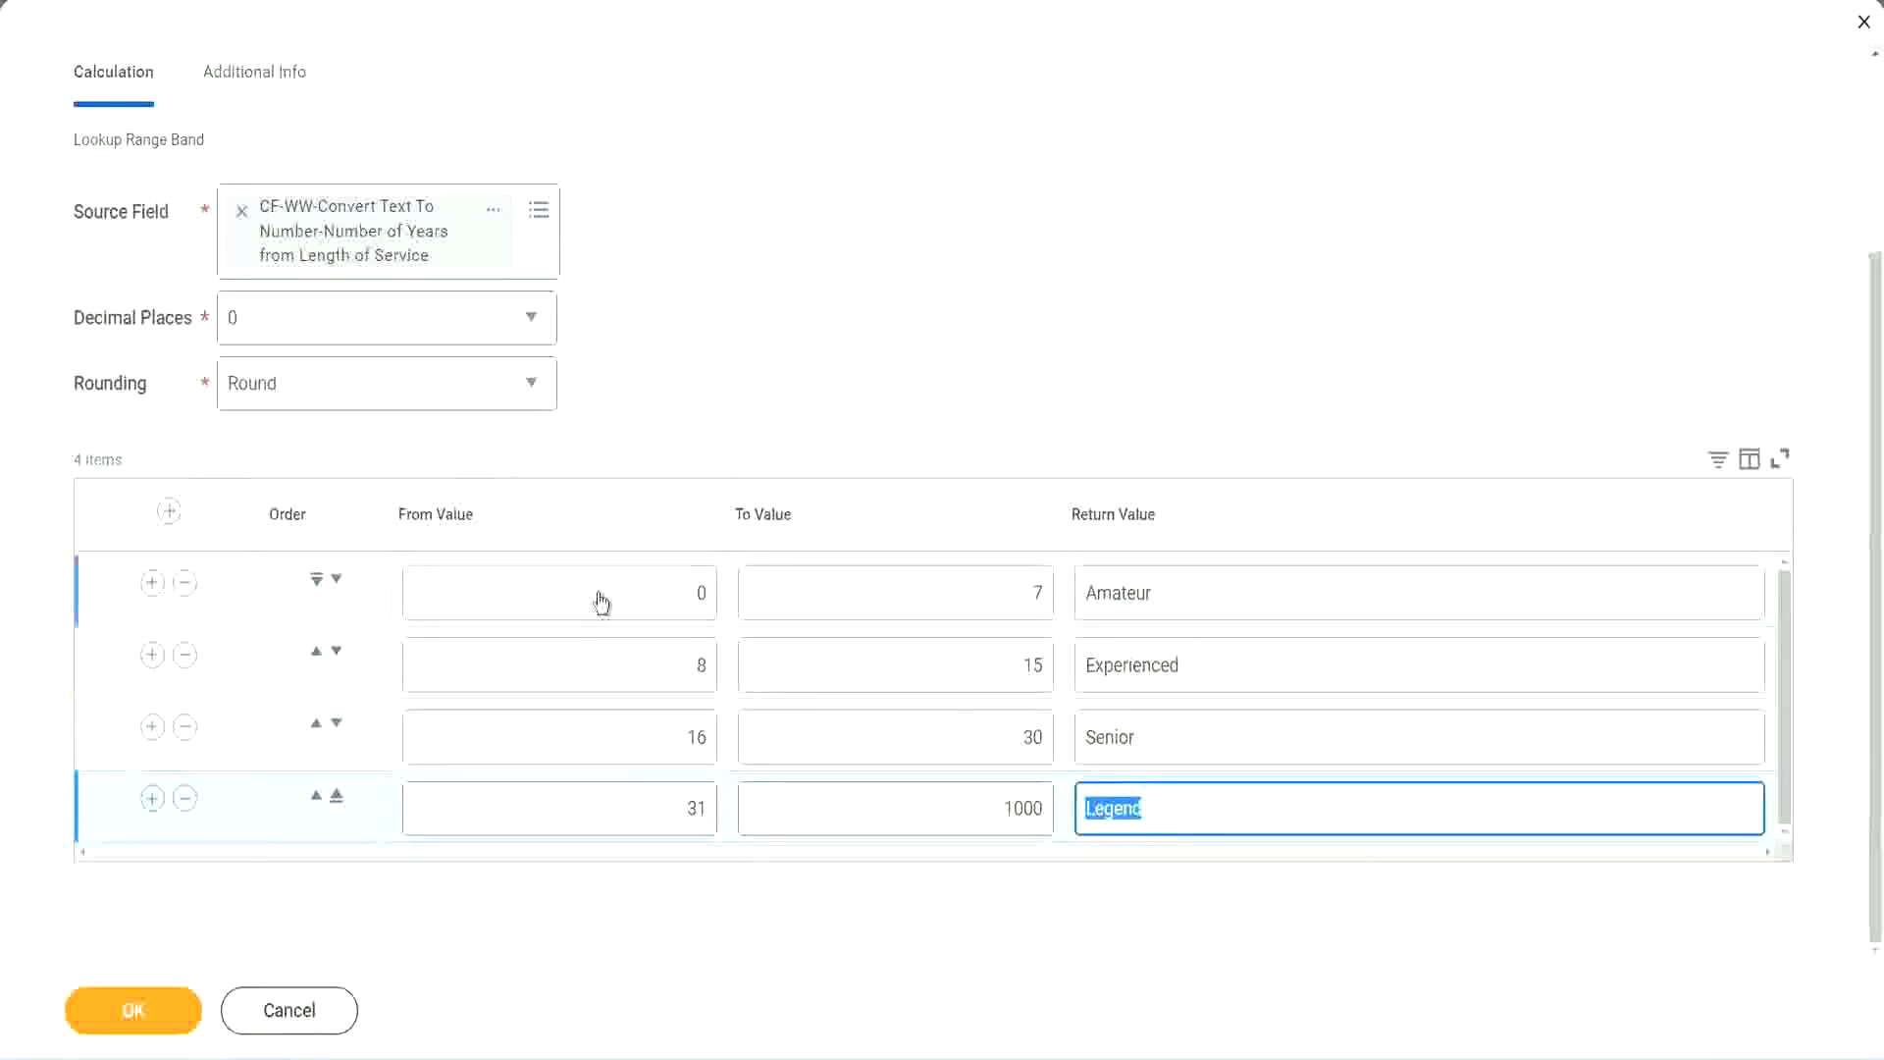
{"action": "double_click", "coordinate": [699, 591]}
{"action": "double_click", "coordinate": [964, 581]}
{"action": "double_click", "coordinate": [1236, 609]}
{"action": "double_click", "coordinate": [1205, 667]}
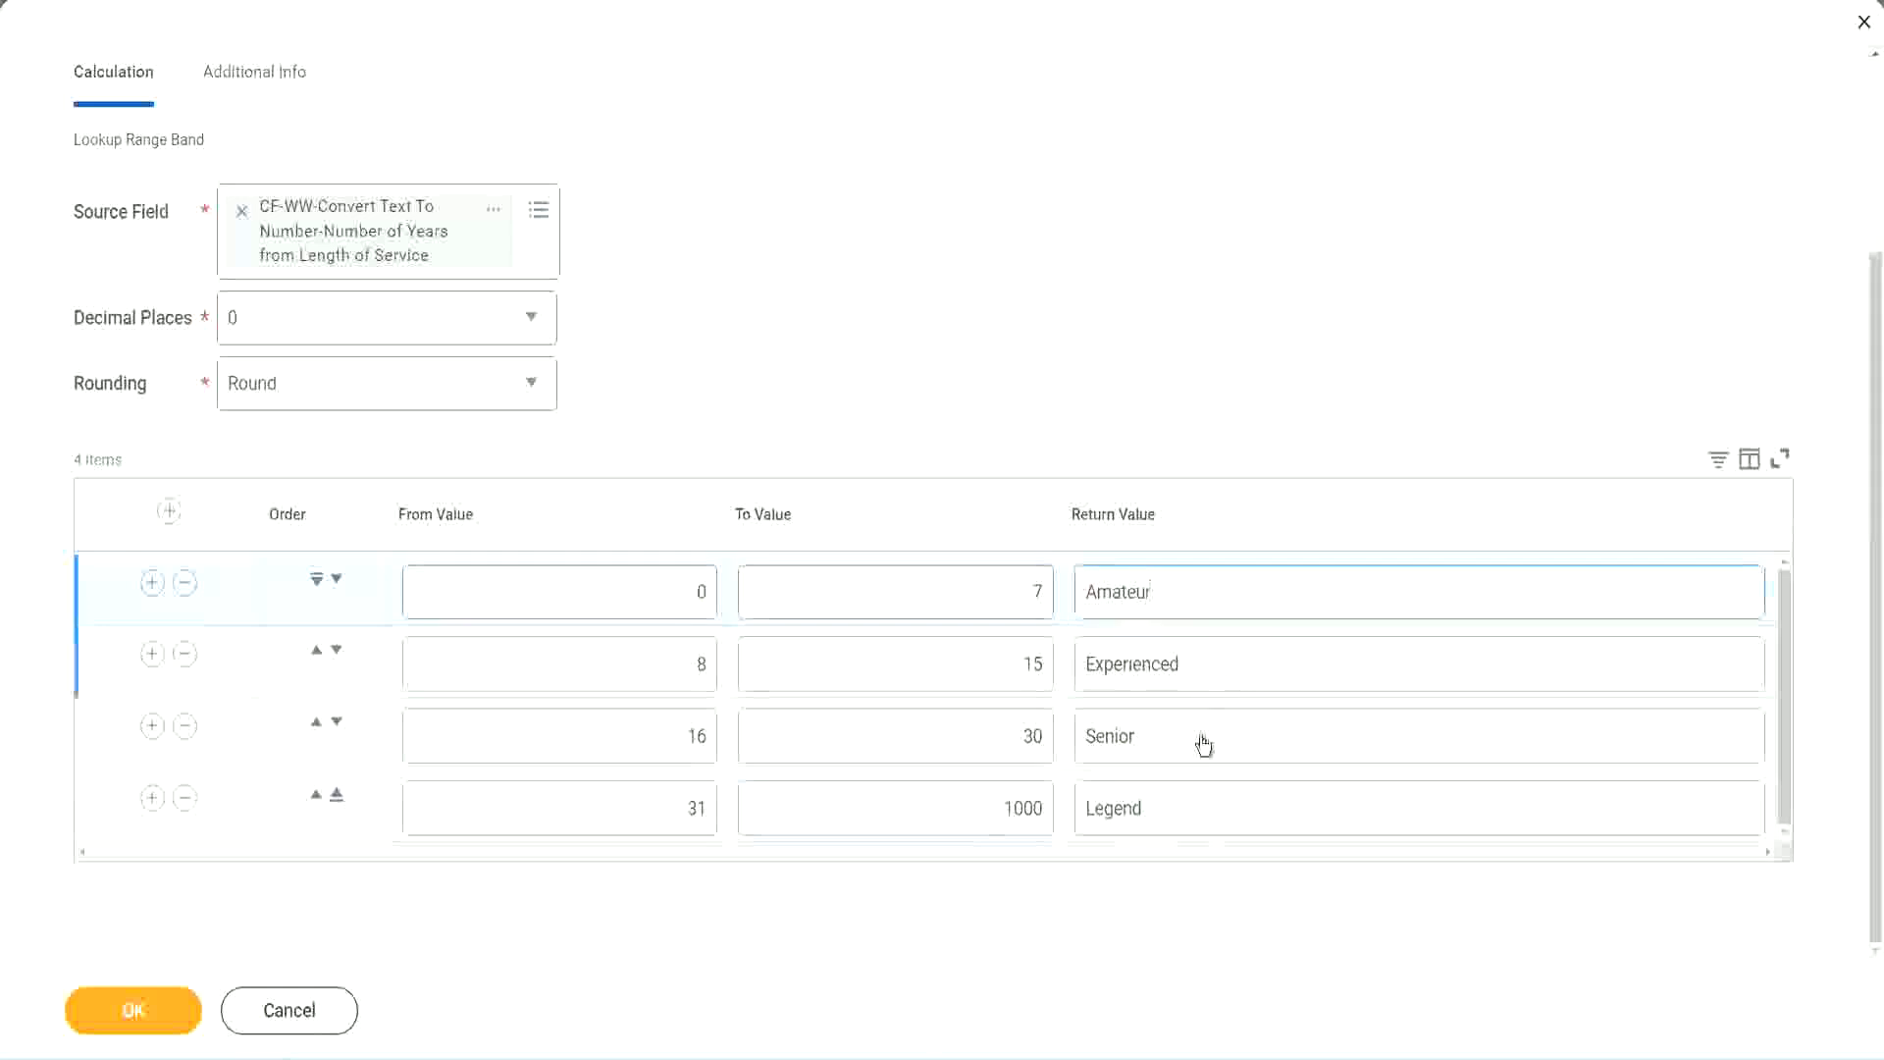
{"action": "double_click", "coordinate": [1192, 740]}
{"action": "double_click", "coordinate": [1183, 804]}
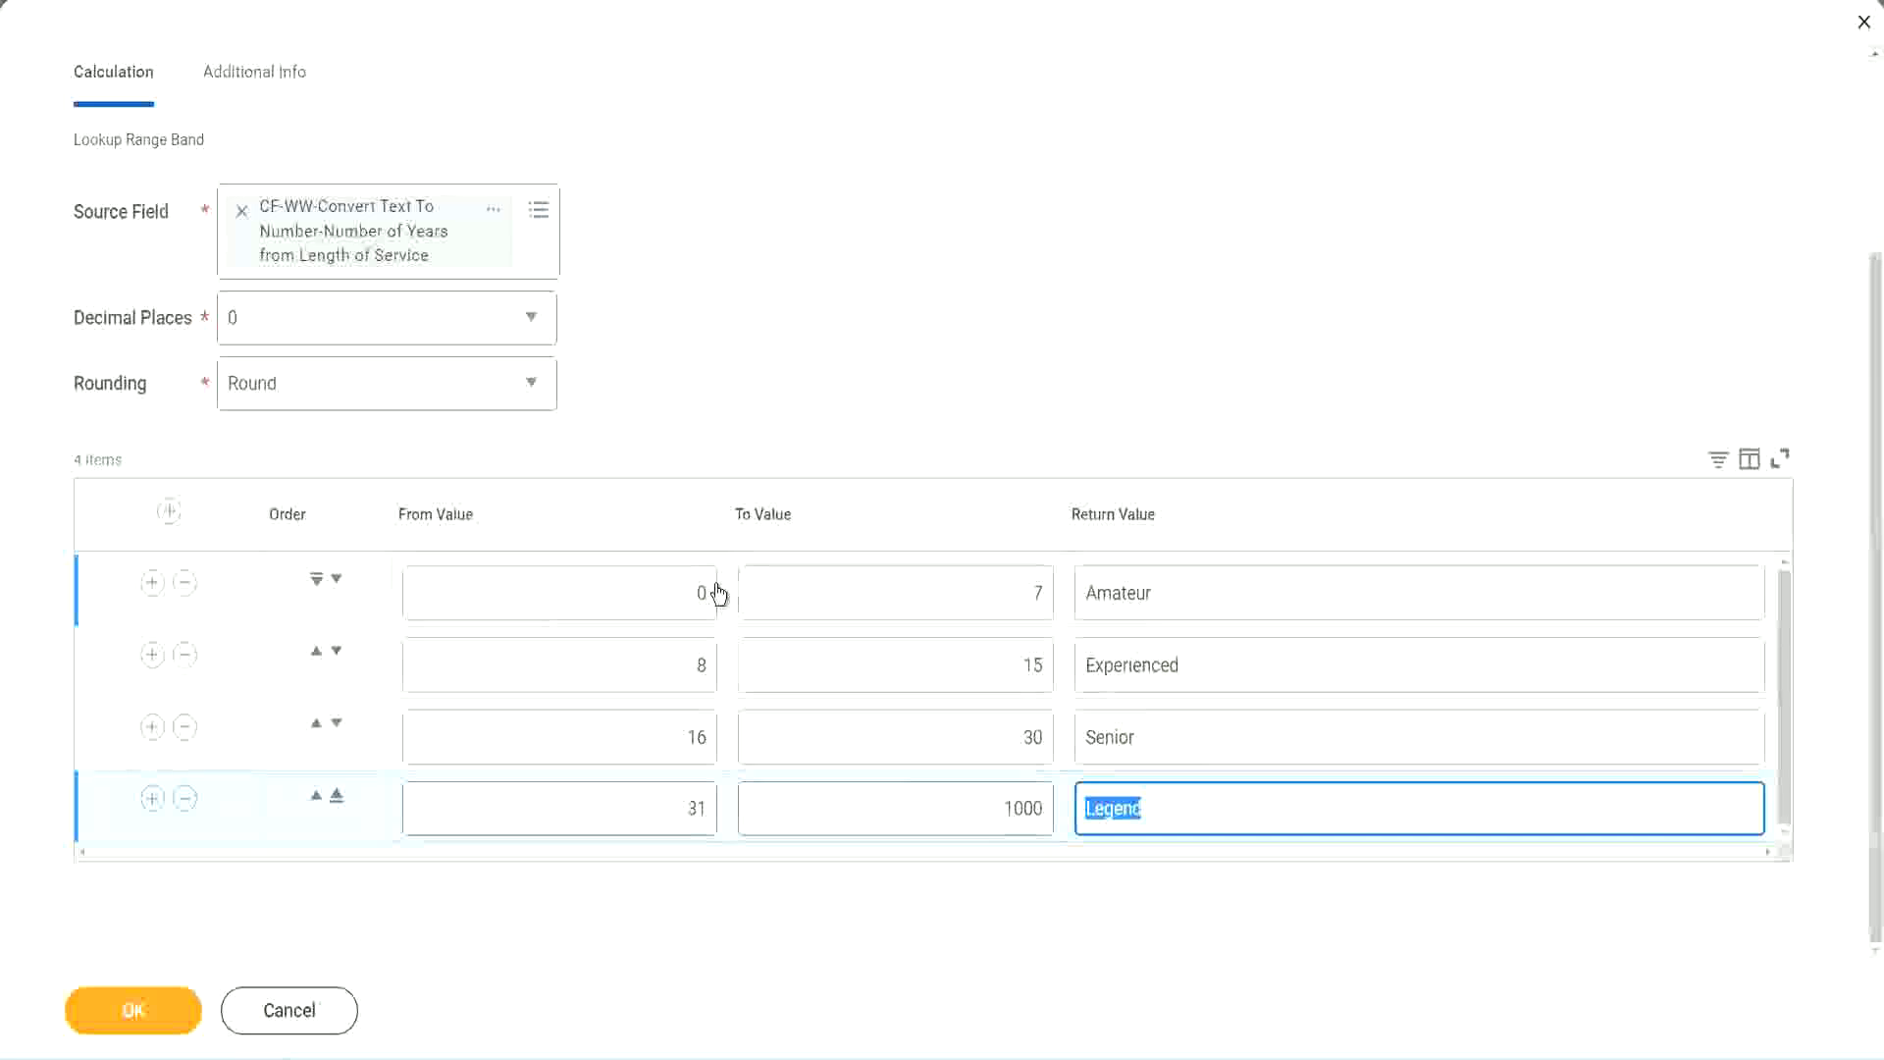
{"action": "left_click", "coordinate": [912, 484]}
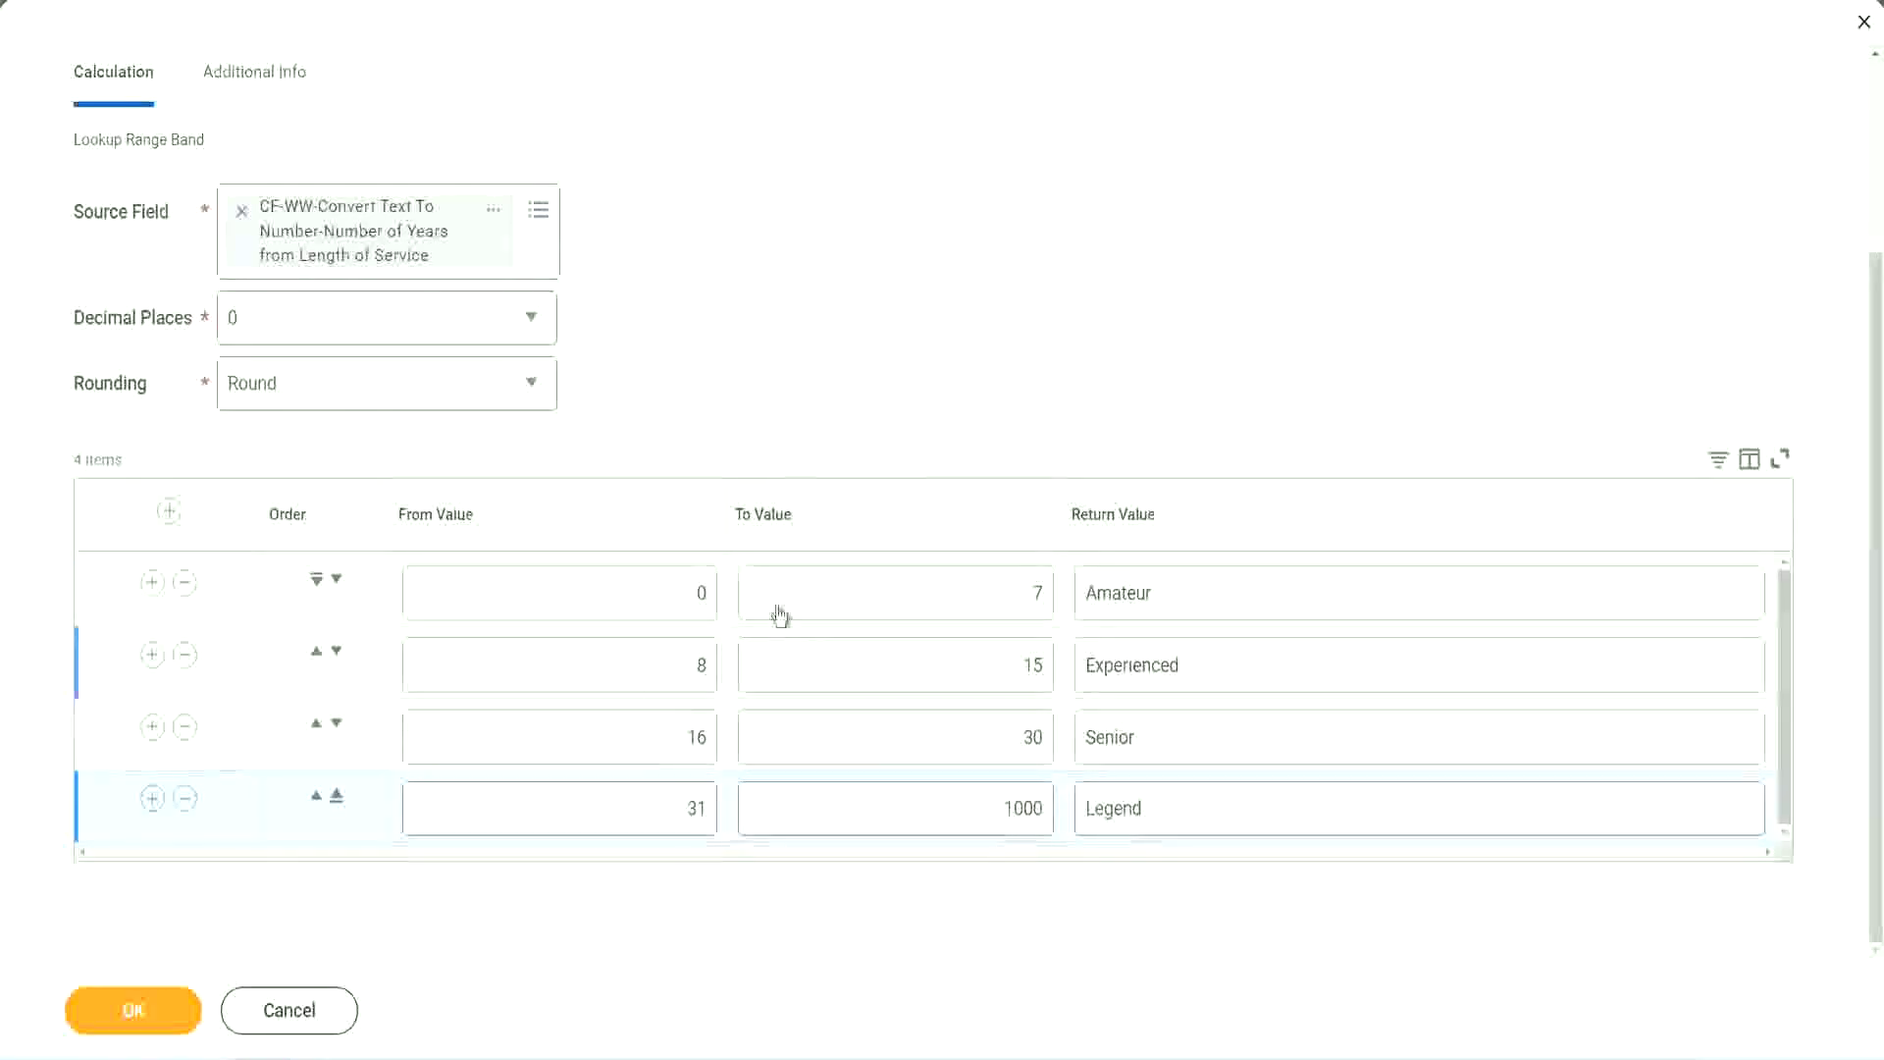
- Save the Lookup Range Band calculated field and copy its name from the save confirmation
{"action": "left_click", "coordinate": [130, 1008]}
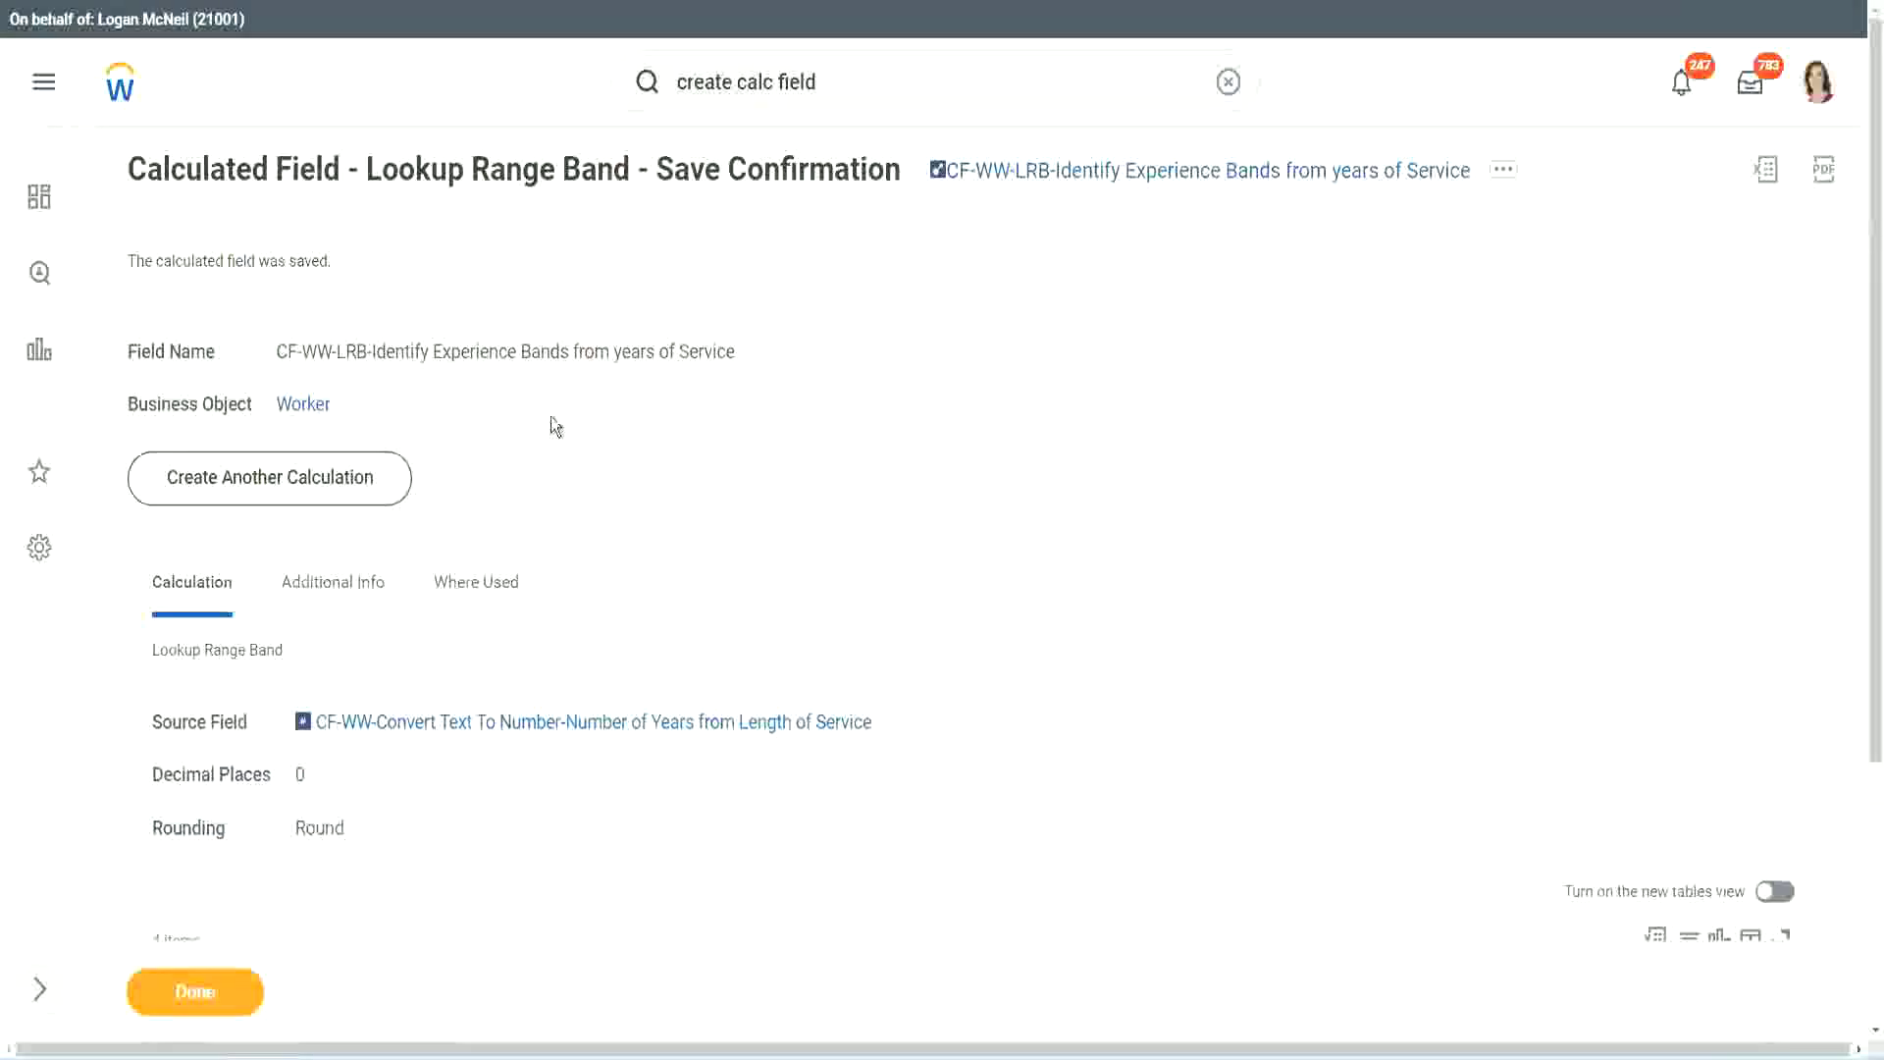
{"action": "right_click", "coordinate": [1091, 177]}
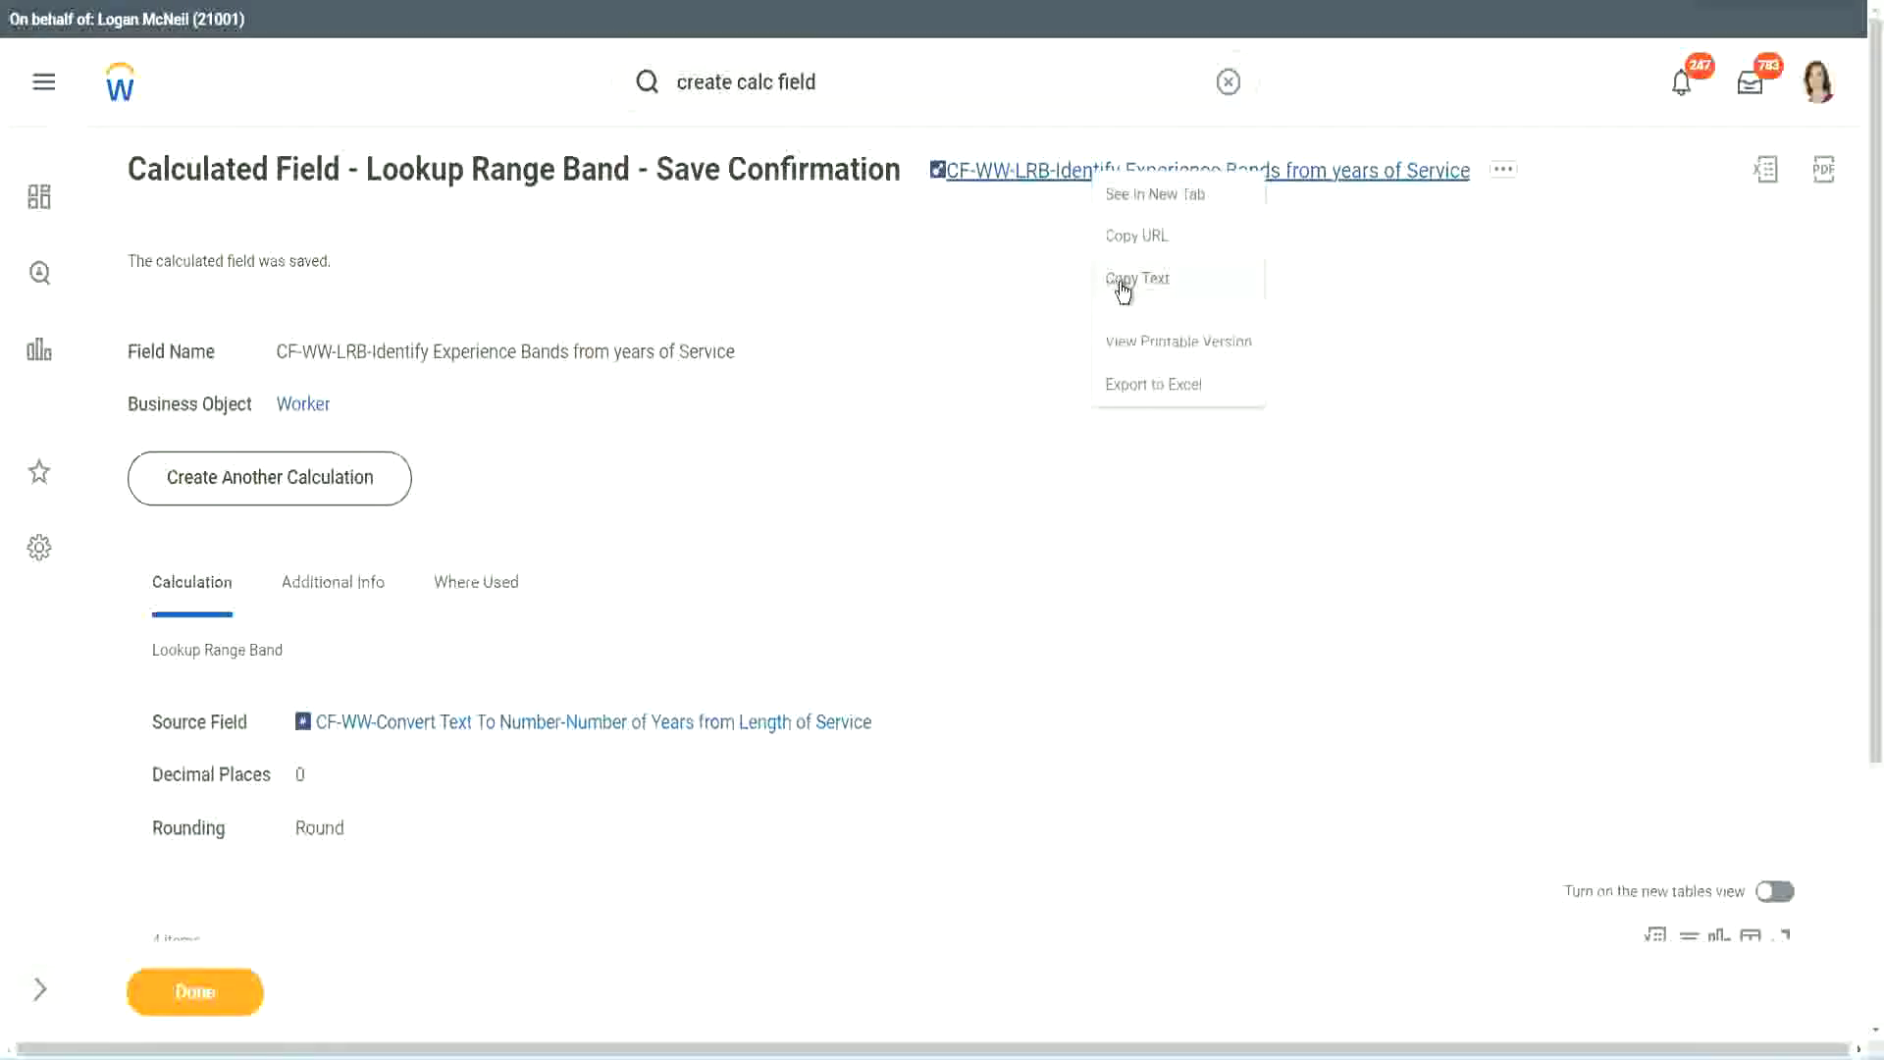
{"action": "left_click", "coordinate": [1124, 287]}
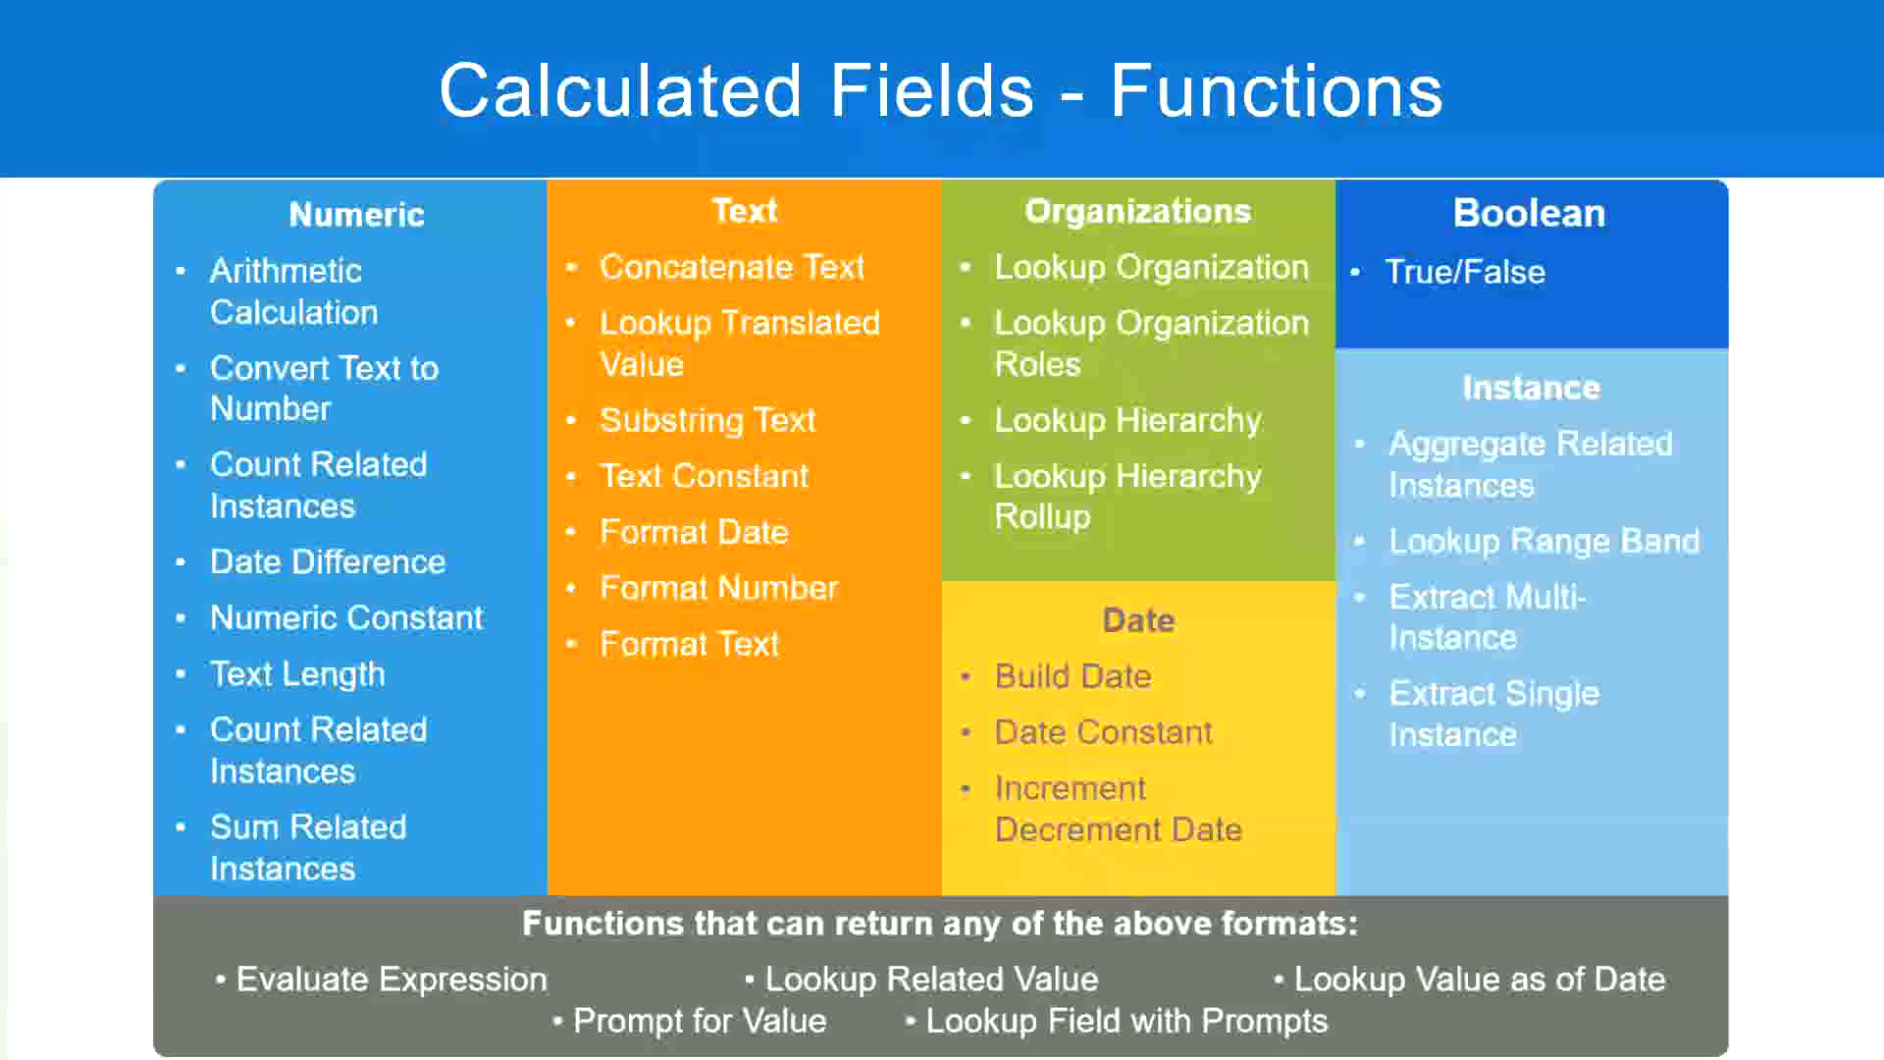
- Switch to the Notepad++ notes and add the line "10,000 USD" a few lines below the Eval Expression entry
{"action": "key", "text": "alt+Tab"}
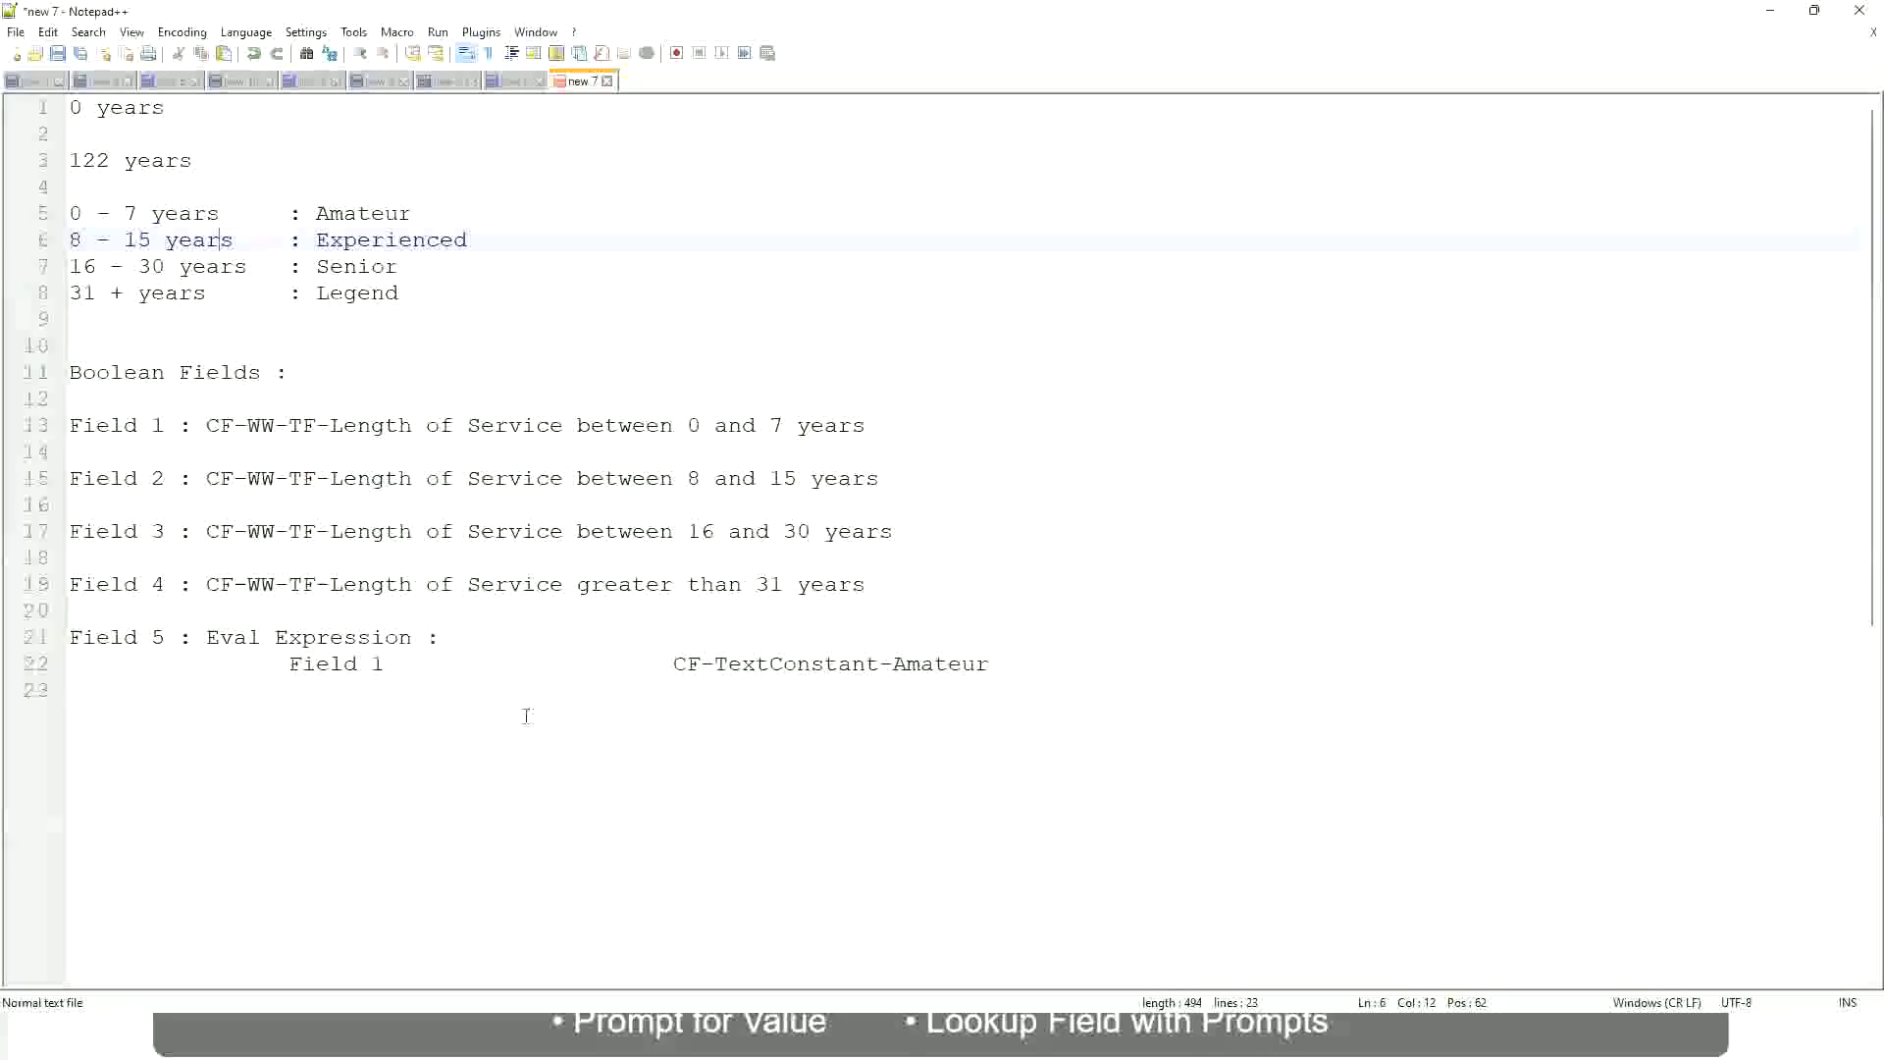
{"action": "left_click", "coordinate": [525, 715]}
{"action": "key", "text": "Return"}
{"action": "key", "text": "Return"}
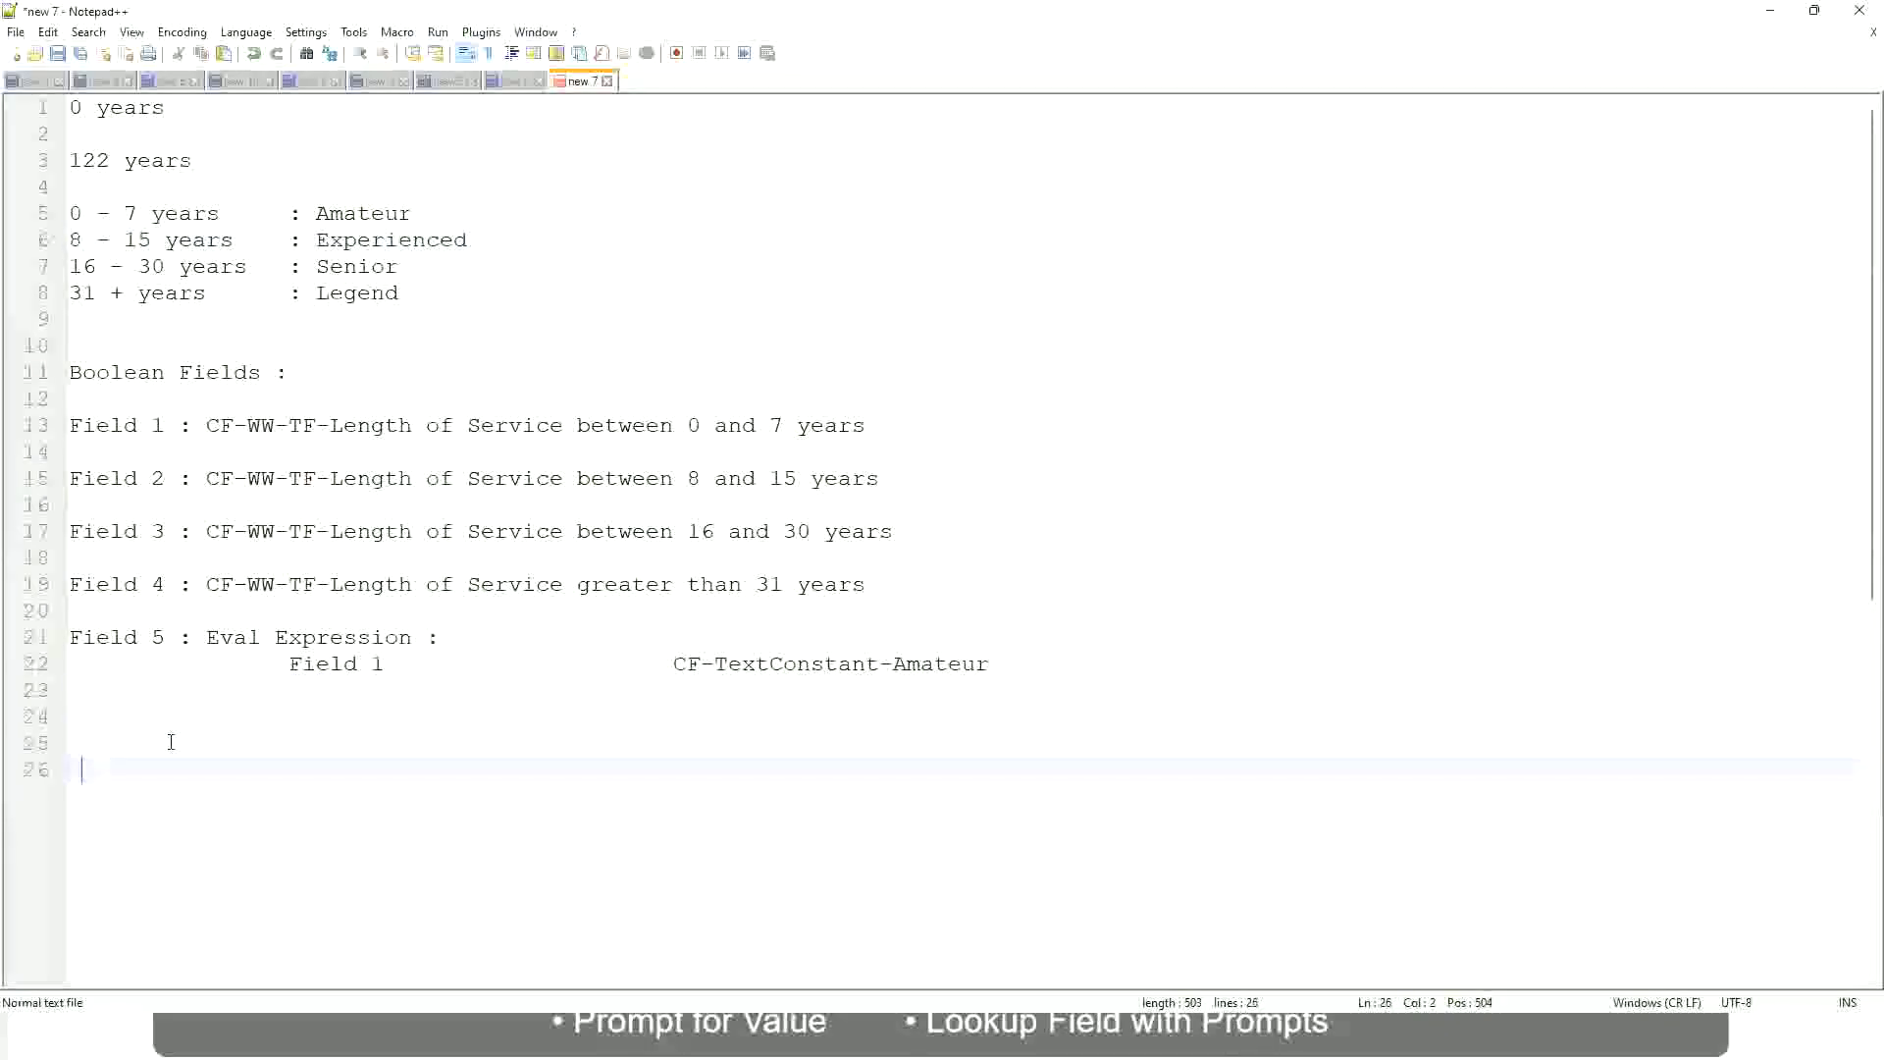
{"action": "key", "text": "Home"}
{"action": "type", "text": "10,000 USD"}
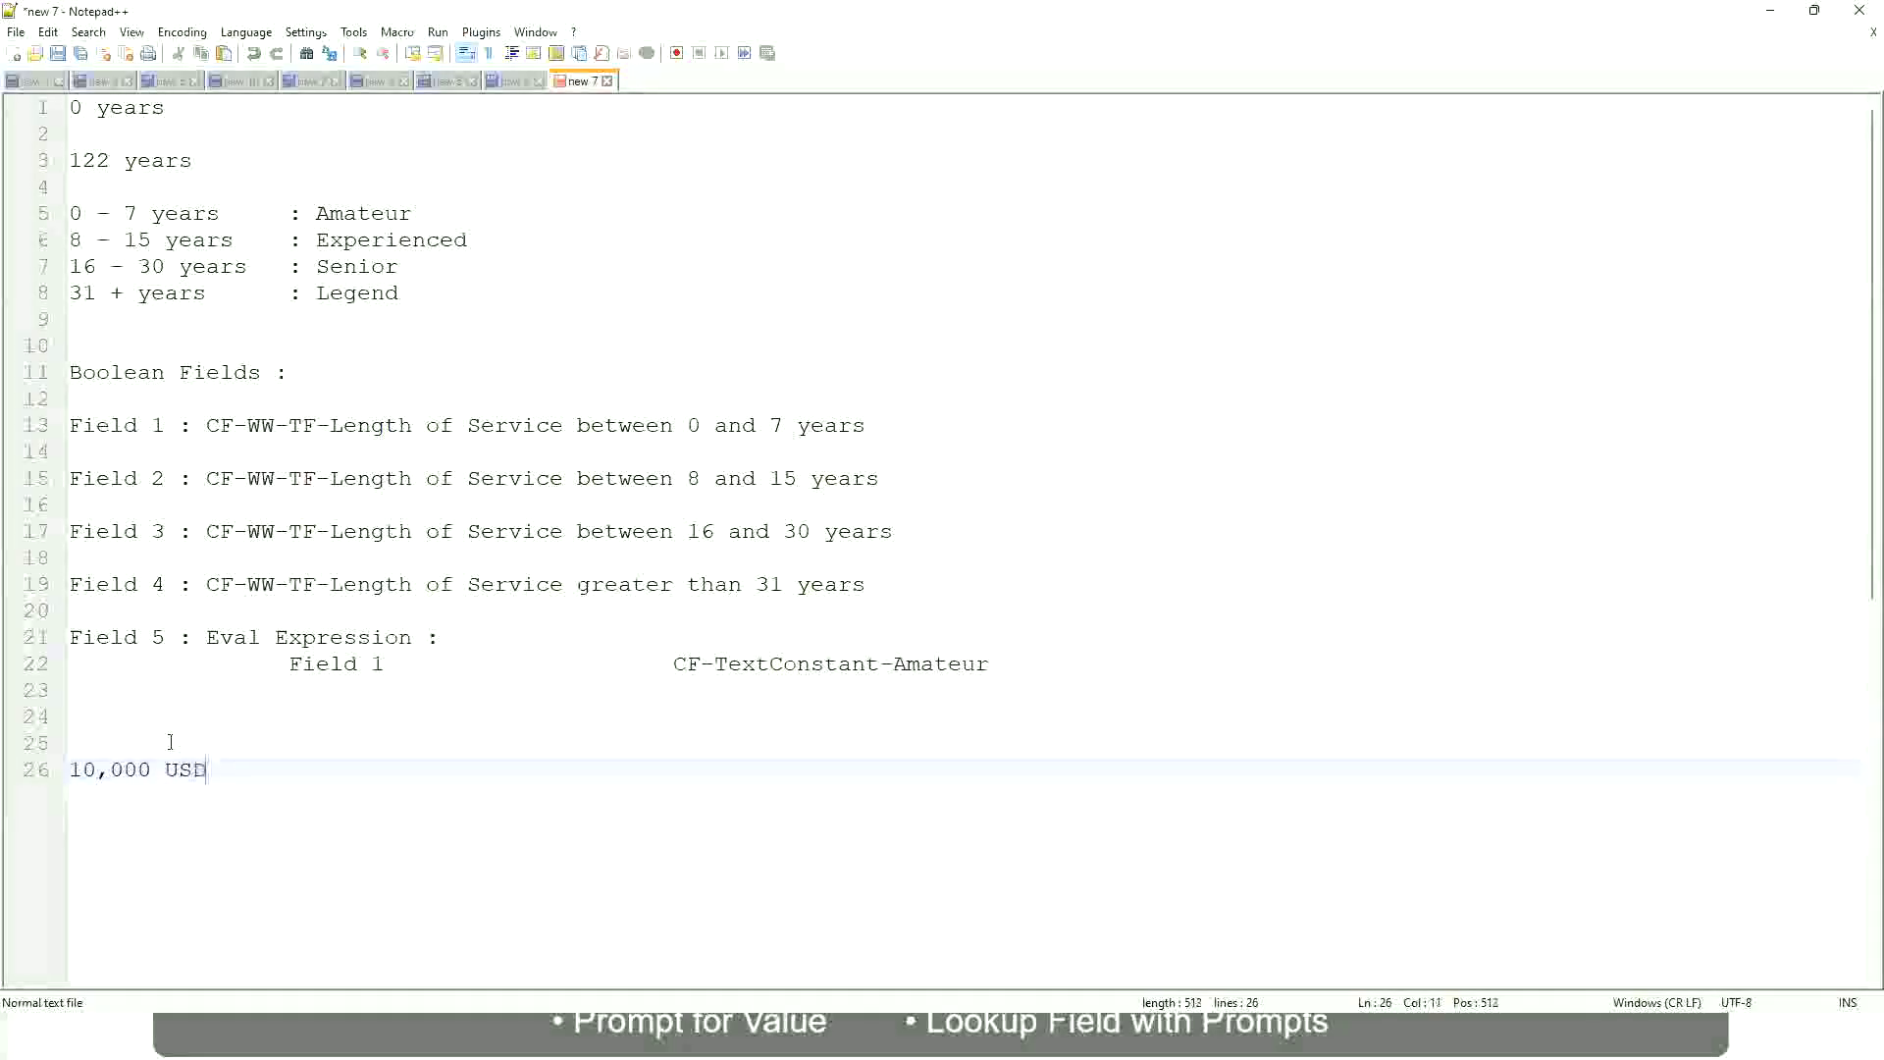
- Add the amount "1,000,000 USD" on the same line as 10,000 USD, separated from it by a wide gap
{"action": "key", "text": "Tab"}
{"action": "key", "text": "Tab"}
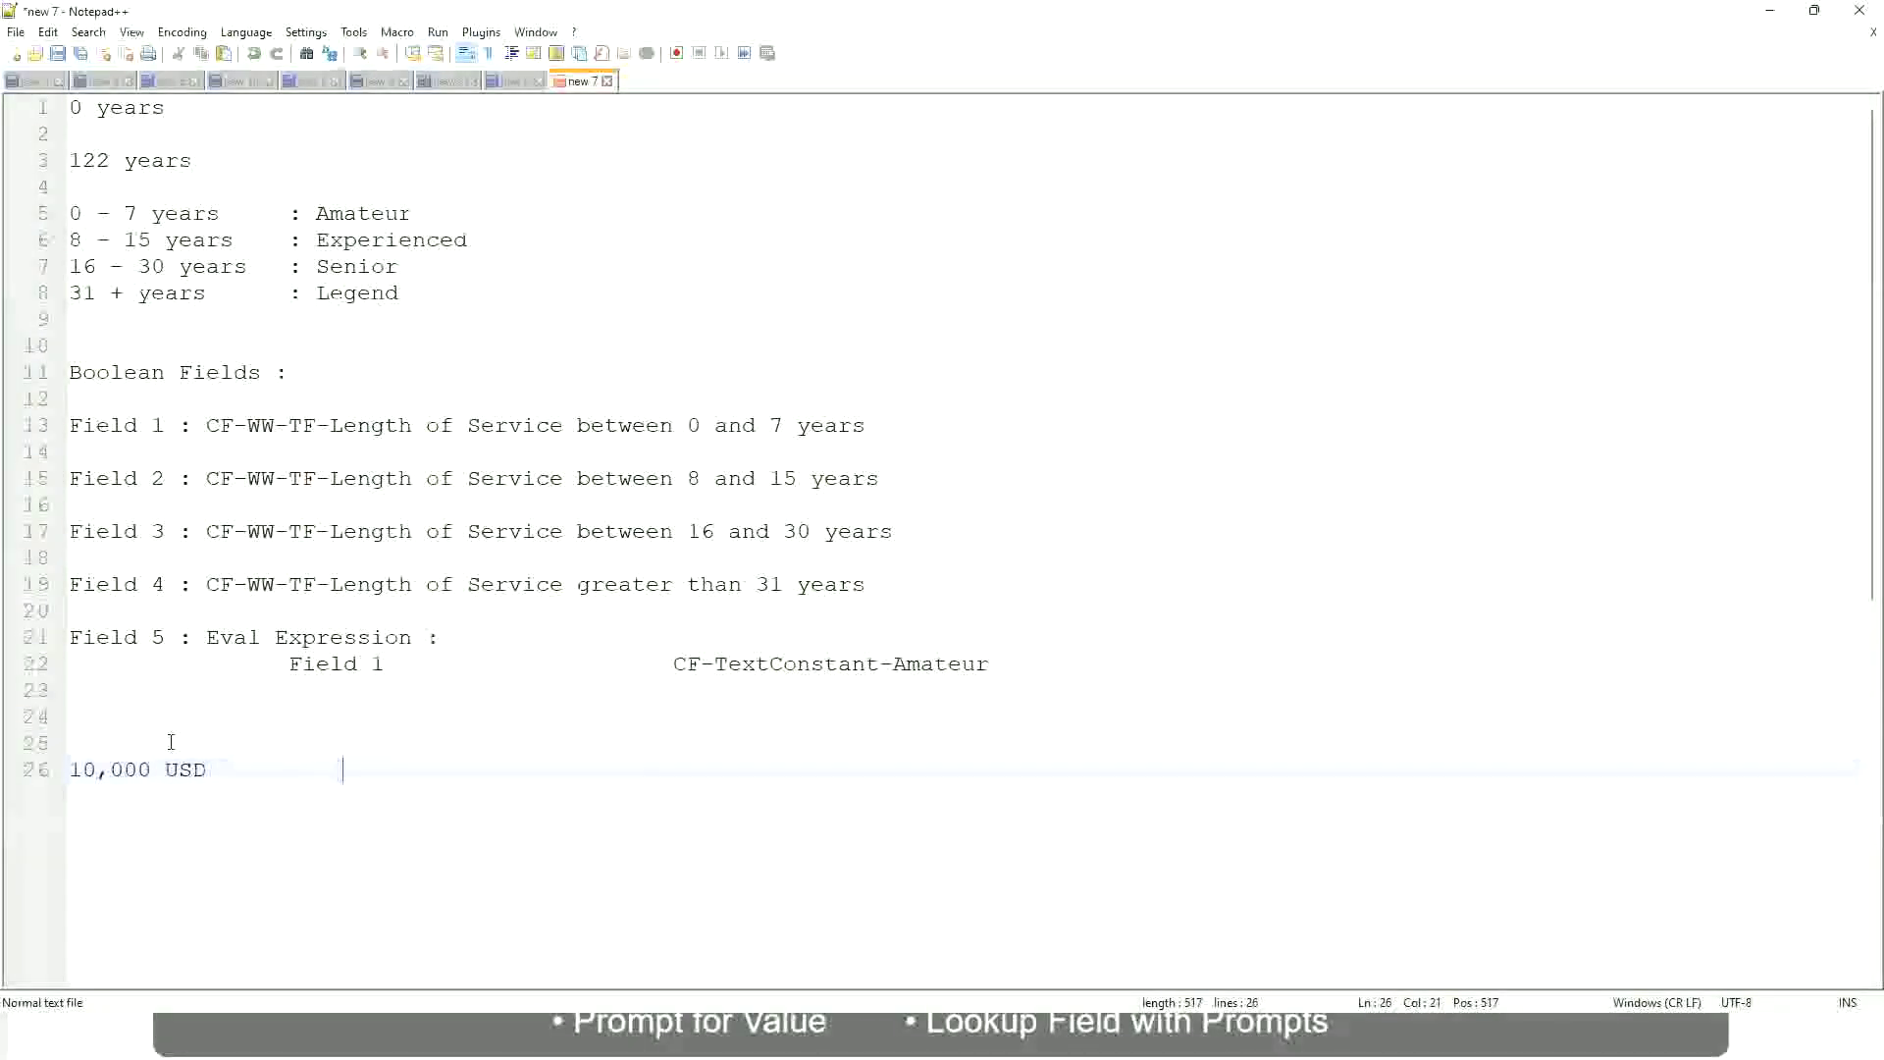
{"action": "key", "text": "Tab"}
{"action": "key", "text": "Tab"}
{"action": "type", "text": "1,000,000"}
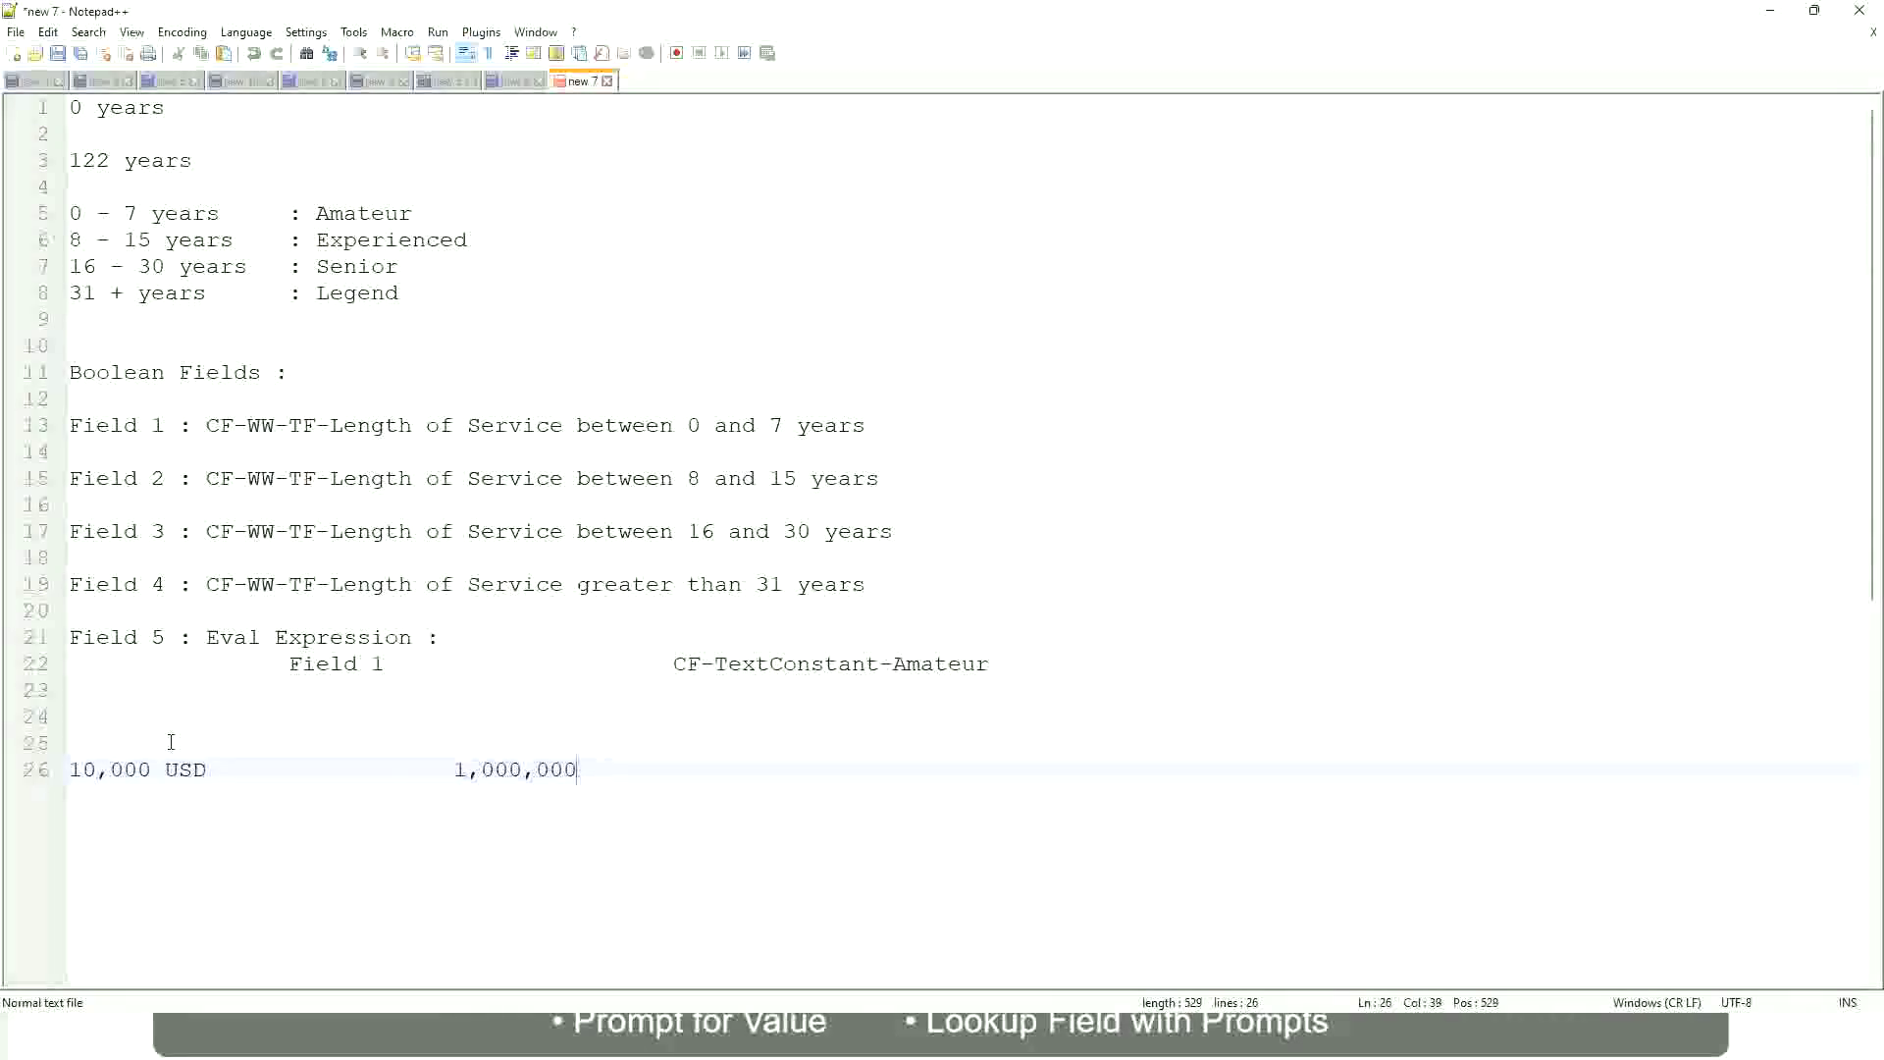
{"action": "key", "text": "Left"}
{"action": "key", "text": "Left"}
{"action": "key", "text": "Left"}
{"action": "key", "text": "Left"}
{"action": "key", "text": "Left"}
{"action": "key", "text": "Left"}
{"action": "key", "text": "Left"}
{"action": "key", "text": "Left"}
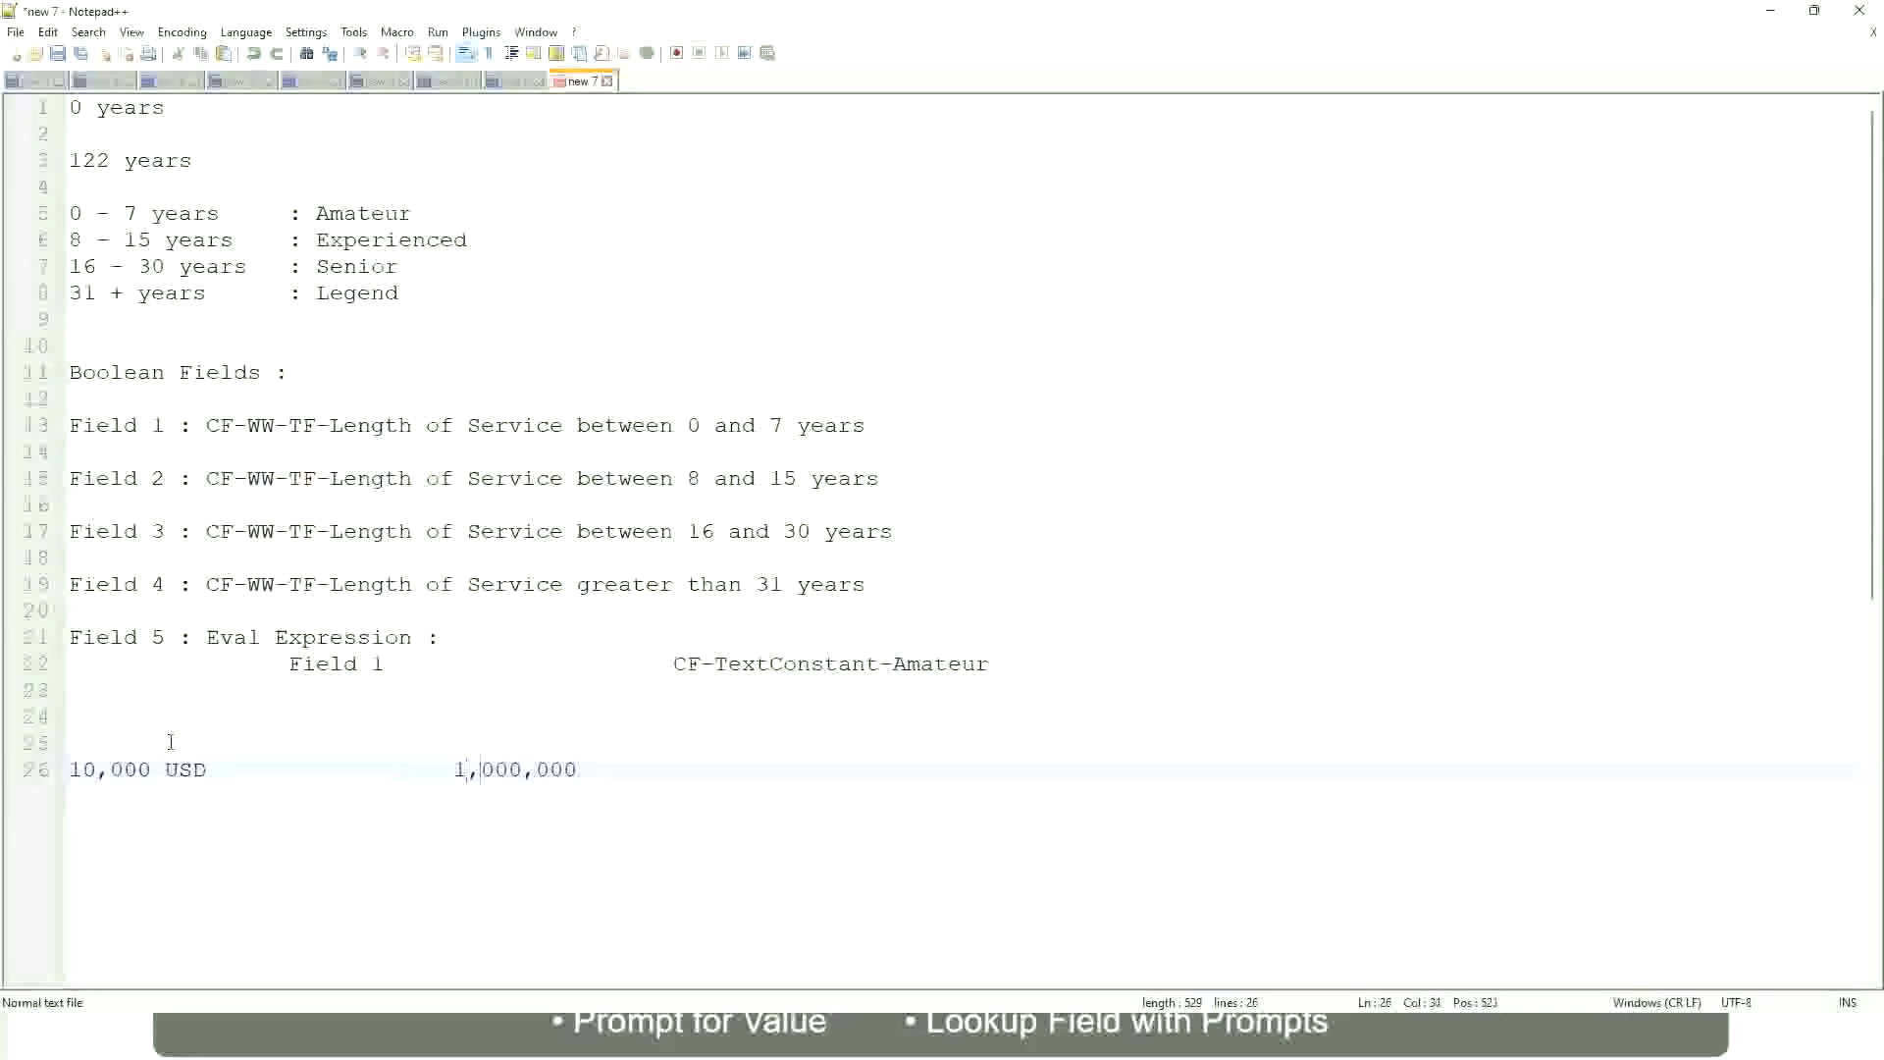
{"action": "key", "text": "Right"}
{"action": "key", "text": "Right"}
{"action": "key", "text": "Right"}
{"action": "key", "text": "Right"}
{"action": "key", "text": "Right"}
{"action": "key", "text": "End"}
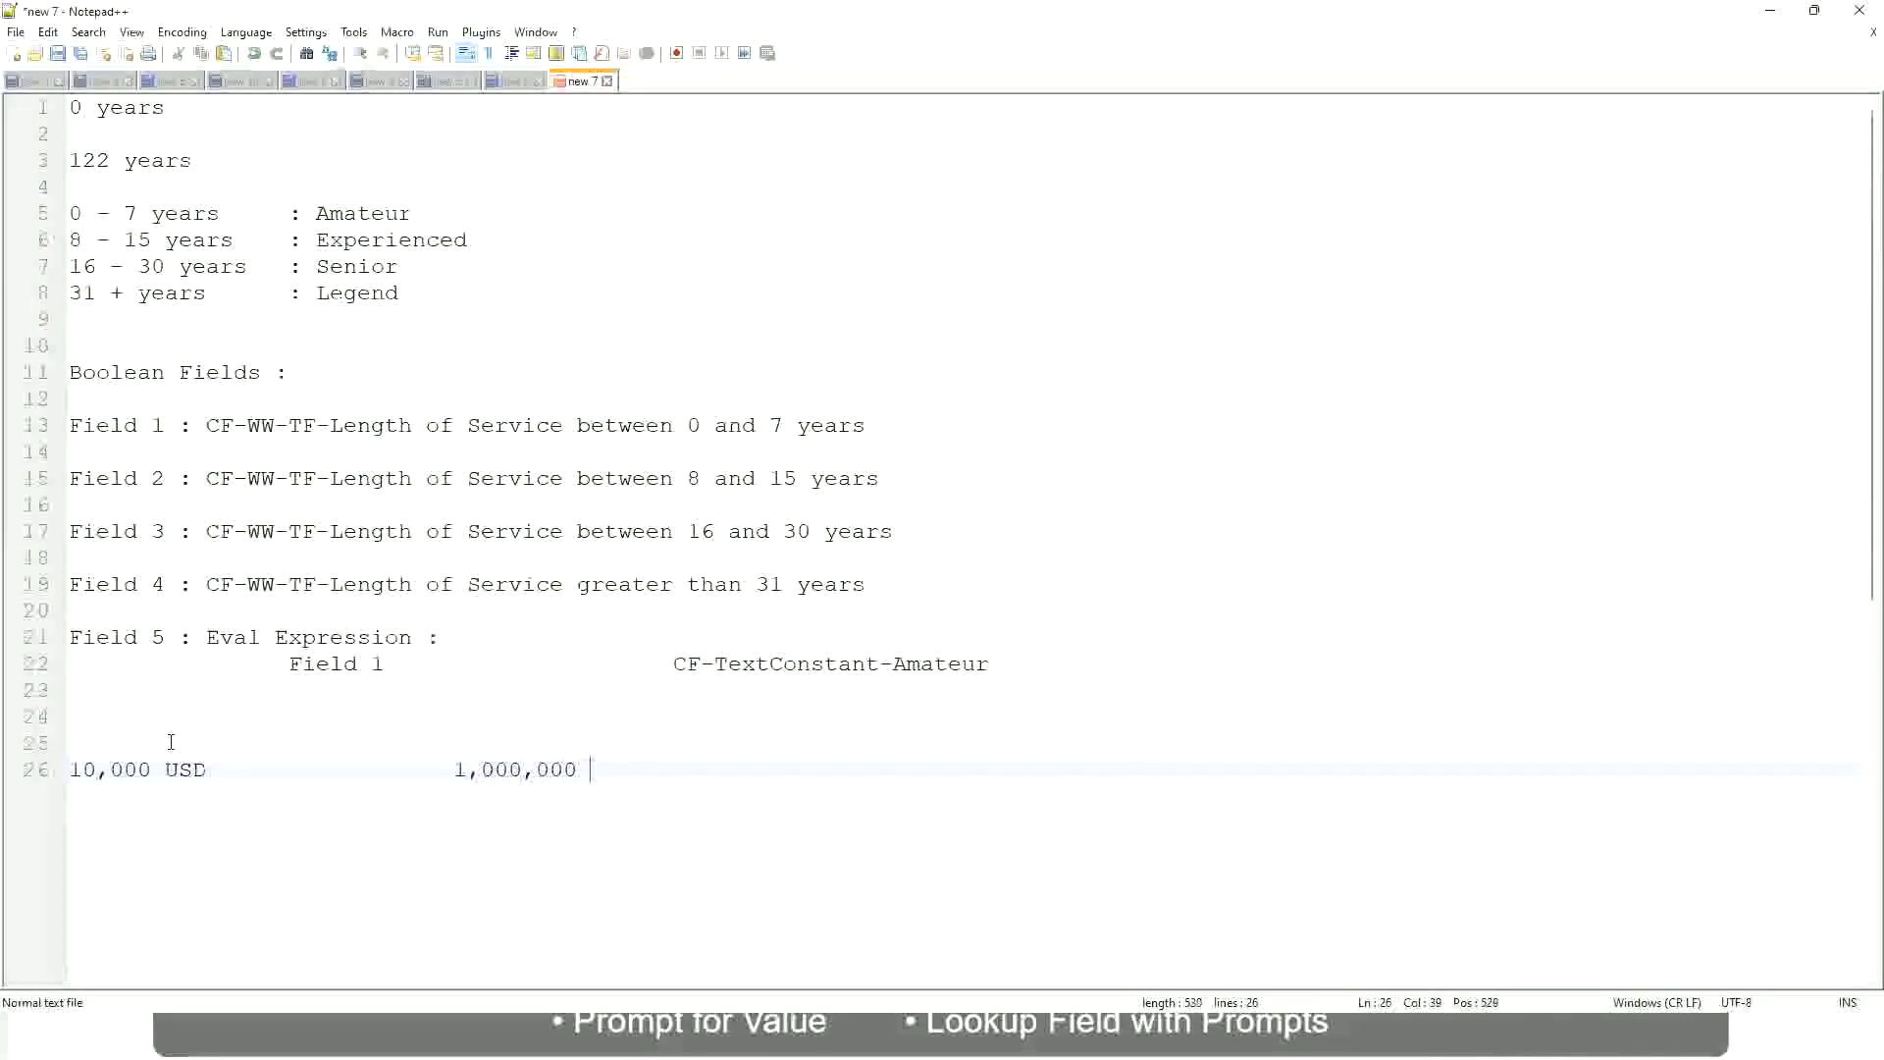
{"action": "type", "text": "usd"}
- Leave a blank line below the amounts and add the band line "10 - 50,000" with the tab-aligned label ": Low"
{"action": "key", "text": "Return"}
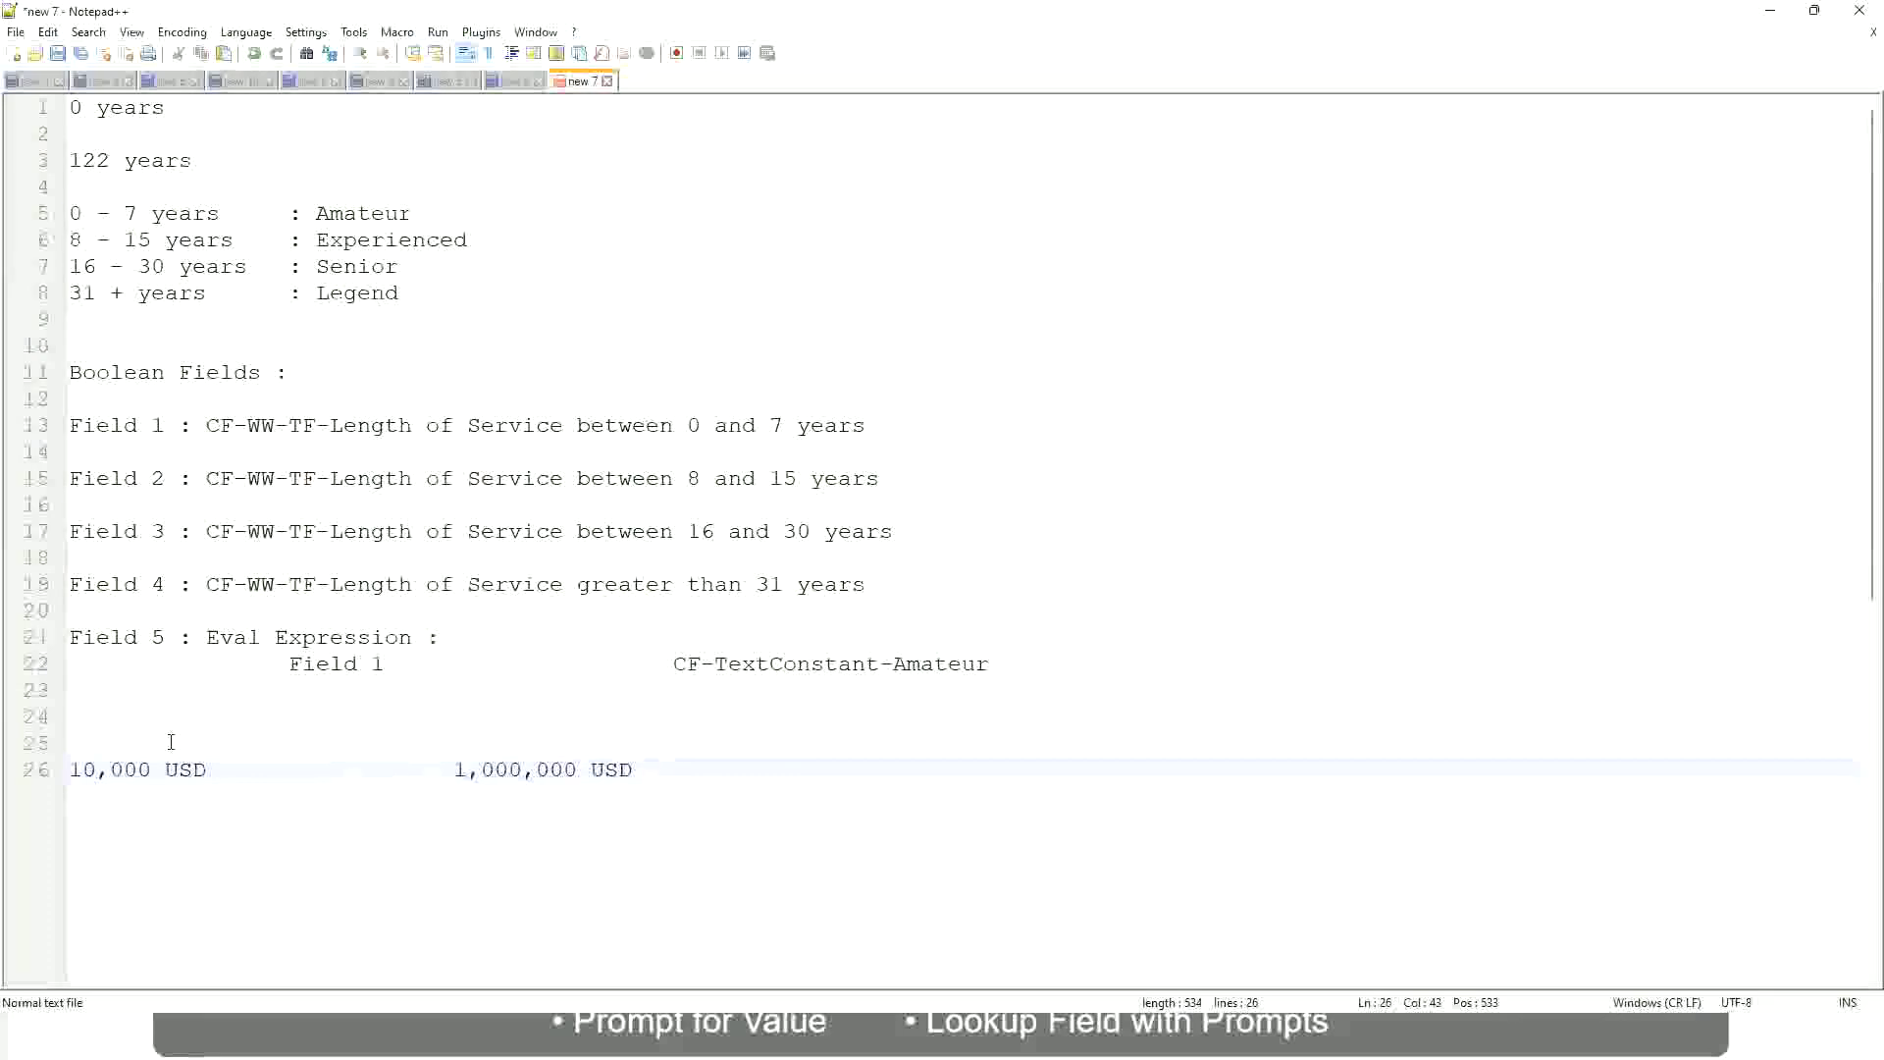
{"action": "key", "text": "Return"}
{"action": "key", "text": "Return"}
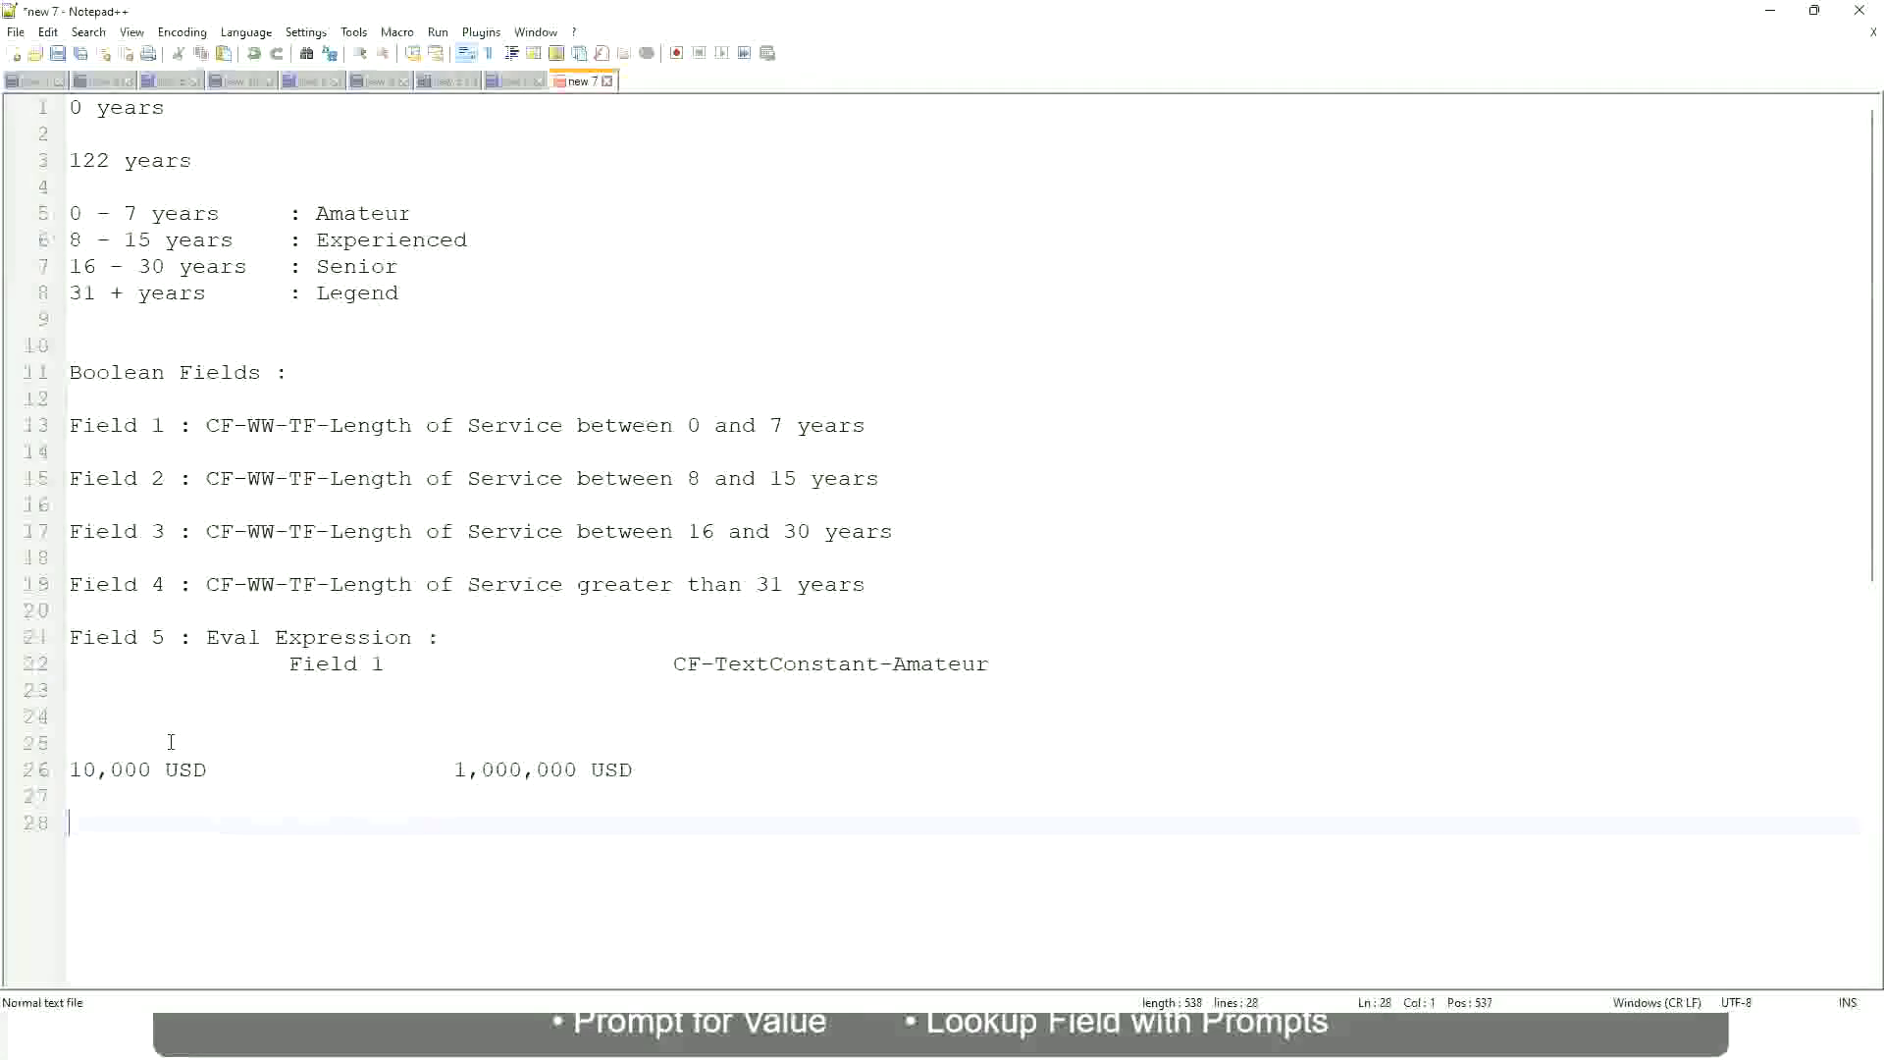
{"action": "type", "text": "10 - 50,000"}
{"action": "key", "text": "Tab"}
{"action": "key", "text": "Tab"}
{"action": "key", "text": "Tab"}
{"action": "key", "text": "Tab"}
{"action": "type", "text": ": Low"}
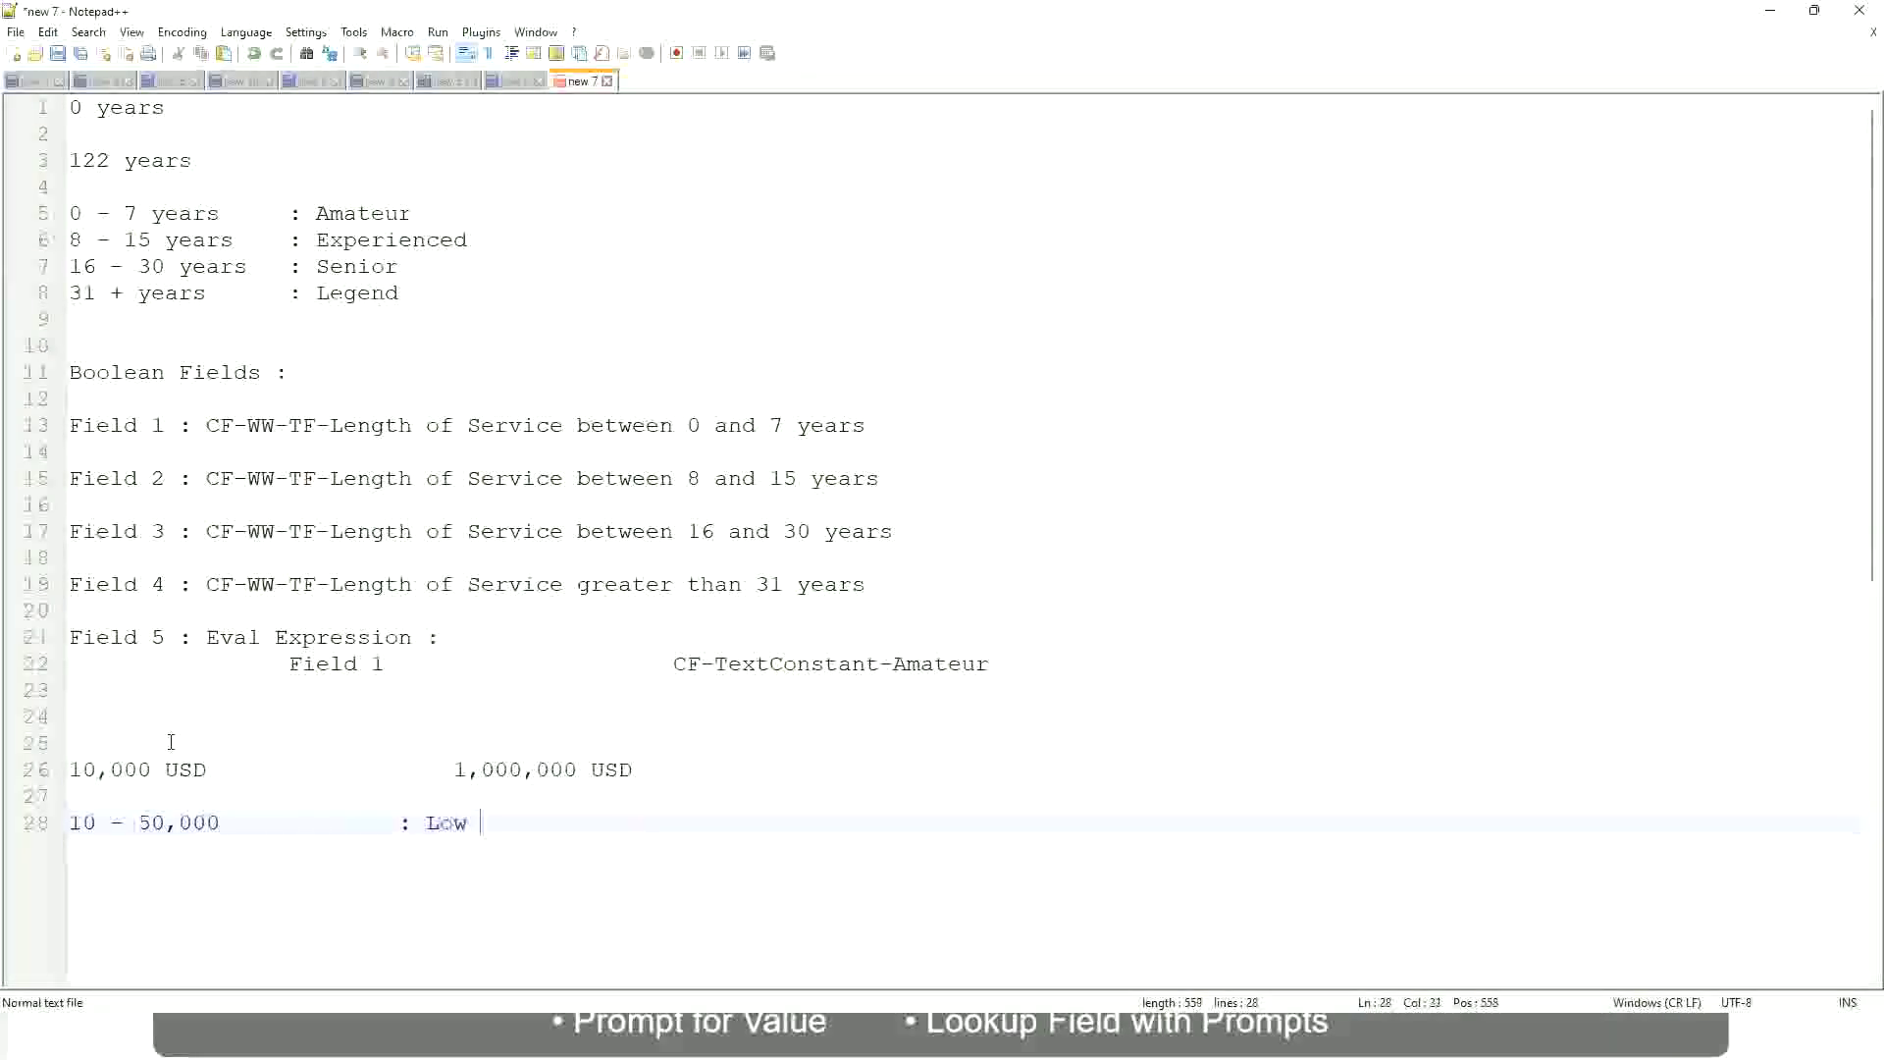
- Add the band line "50,001 - 150,000" directly below the Low band, with the label ": Medium" aligned beneath ": Low"
{"action": "key", "text": "Return"}
{"action": "key", "text": "Return"}
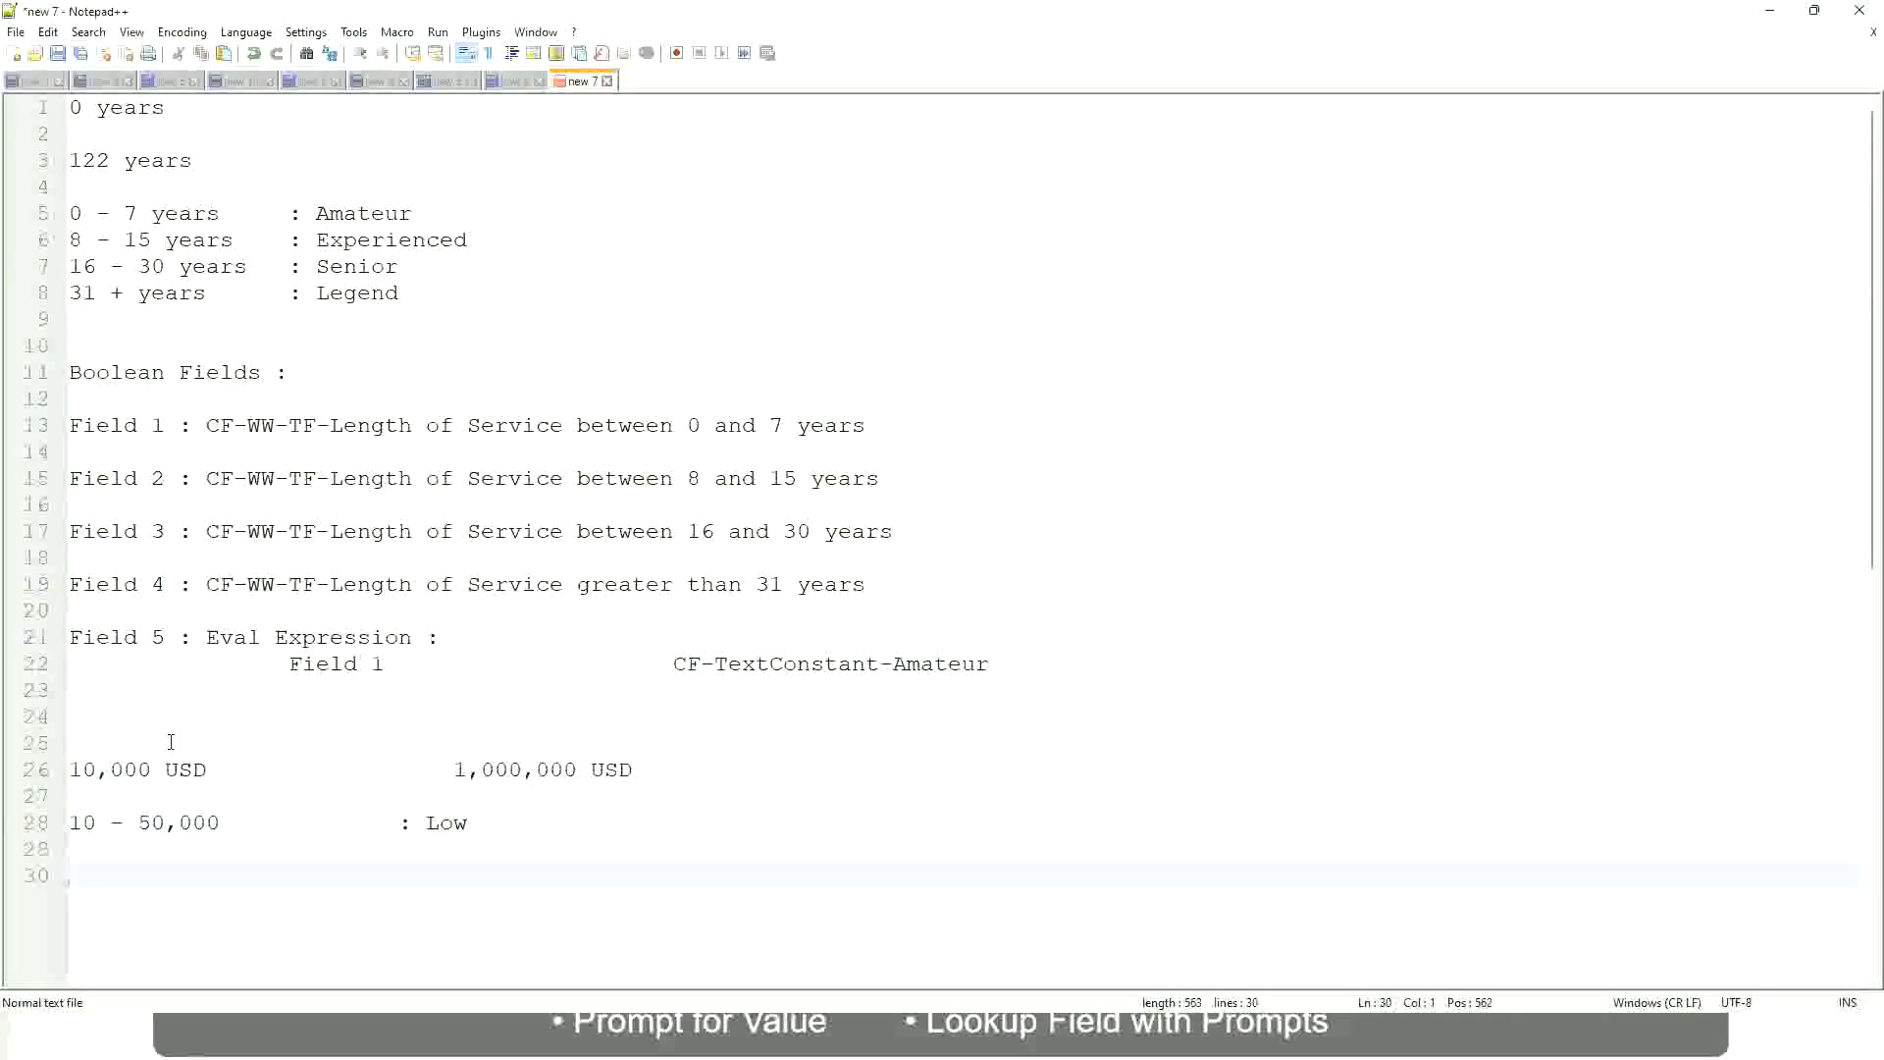
{"action": "key", "text": "Up"}
{"action": "type", "text": "50,001 - 150"}
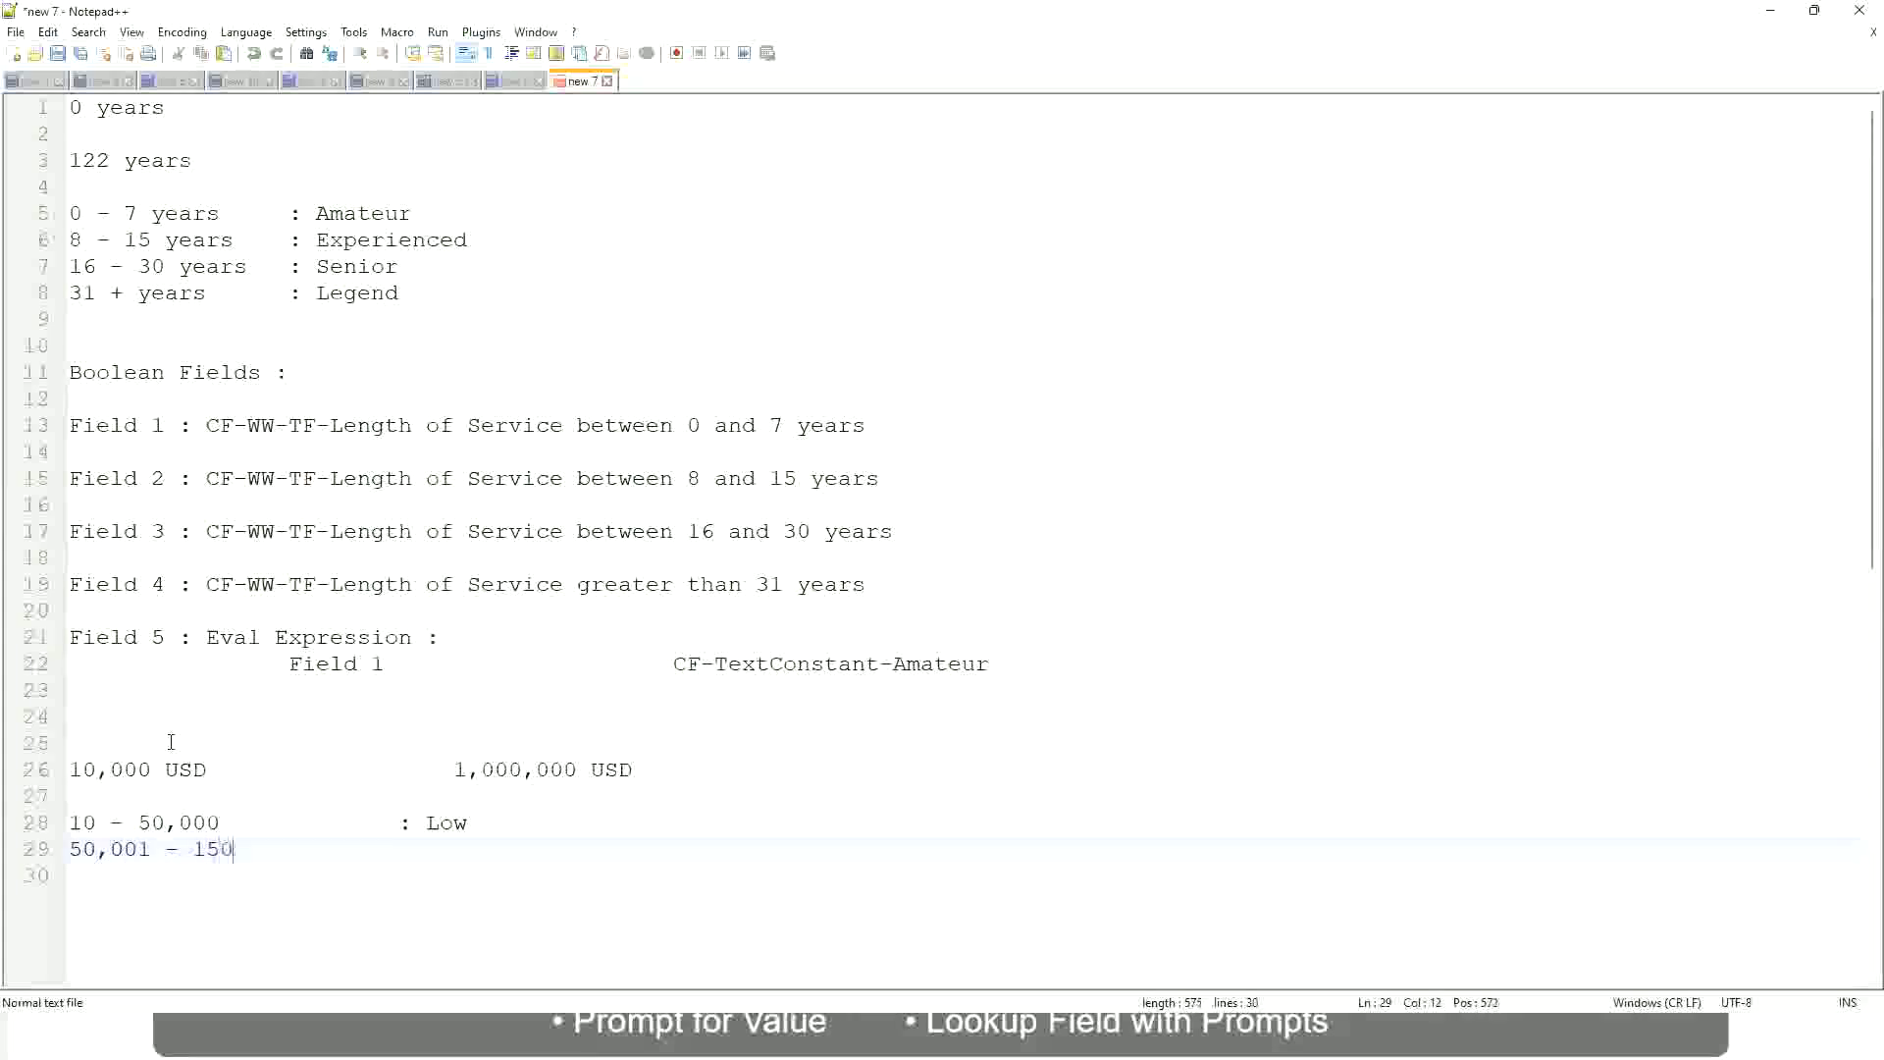
{"action": "type", "text": ",000"}
{"action": "key", "text": "Tab"}
{"action": "key", "text": "Tab"}
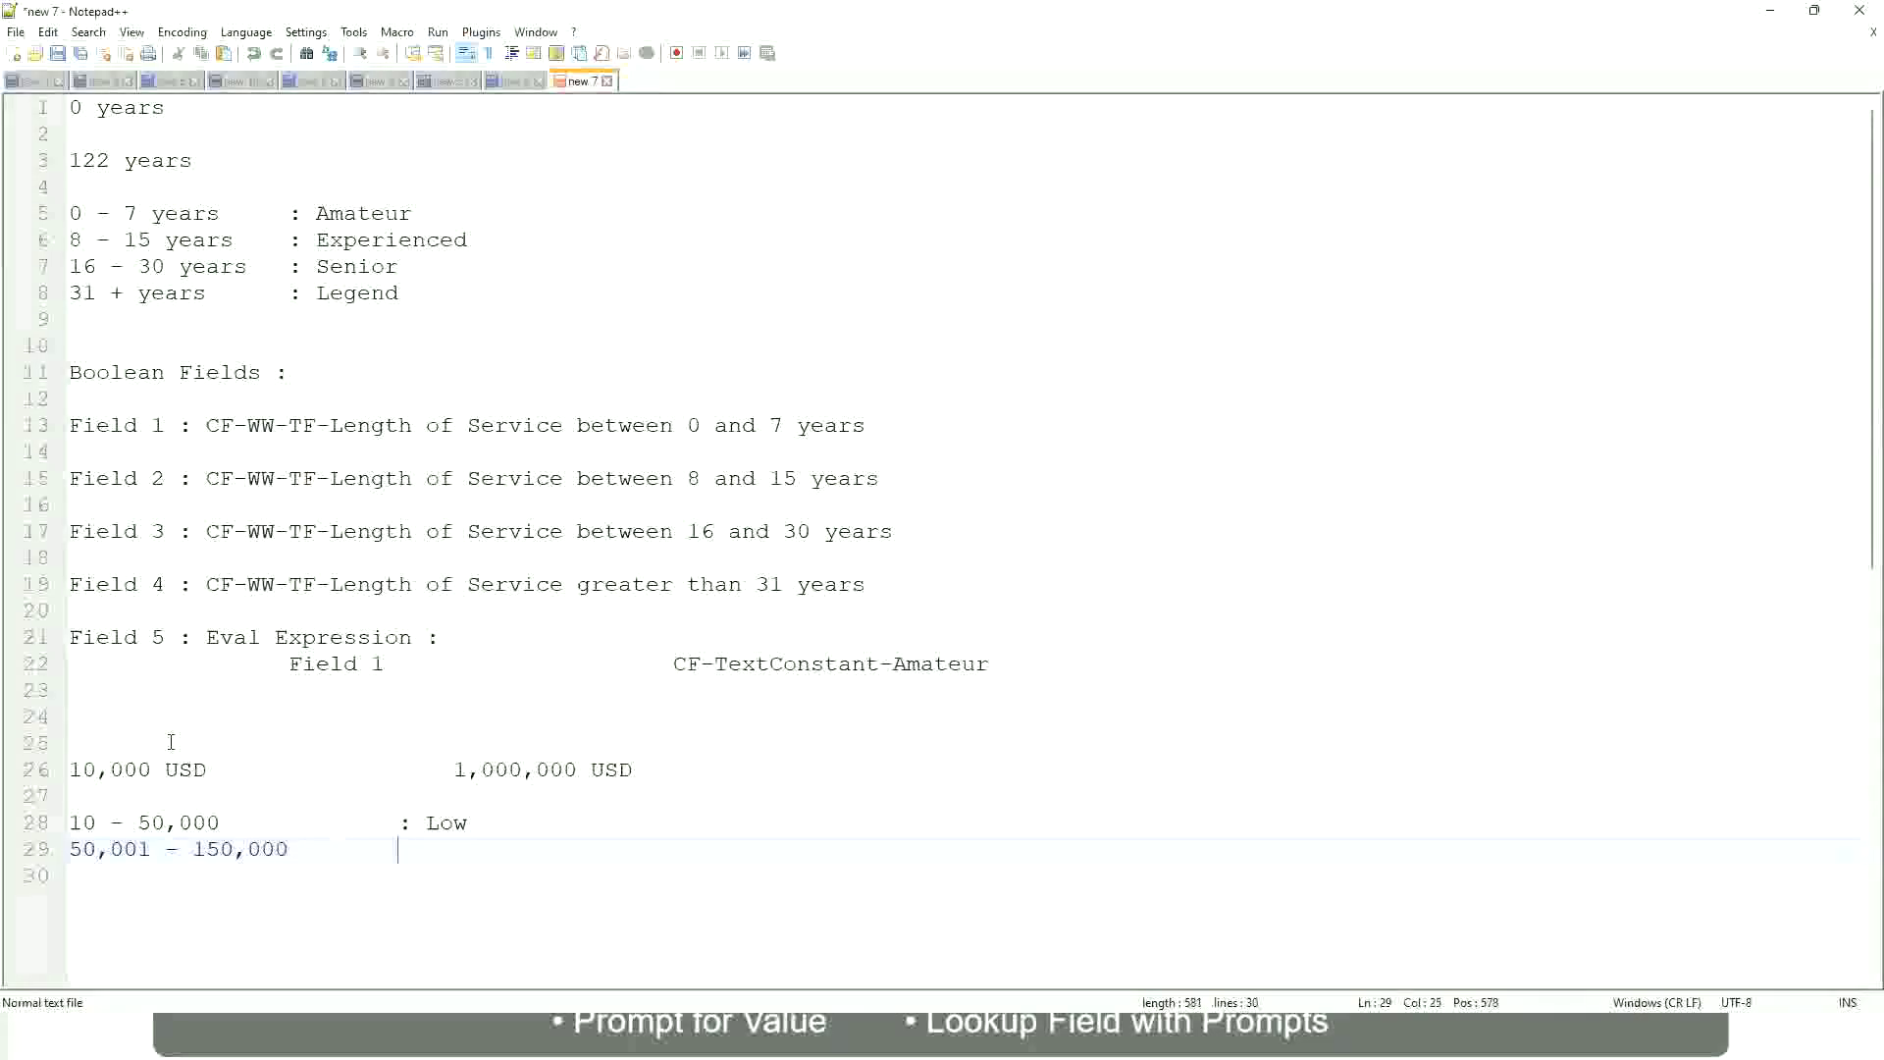
{"action": "type", "text": ": Medium"}
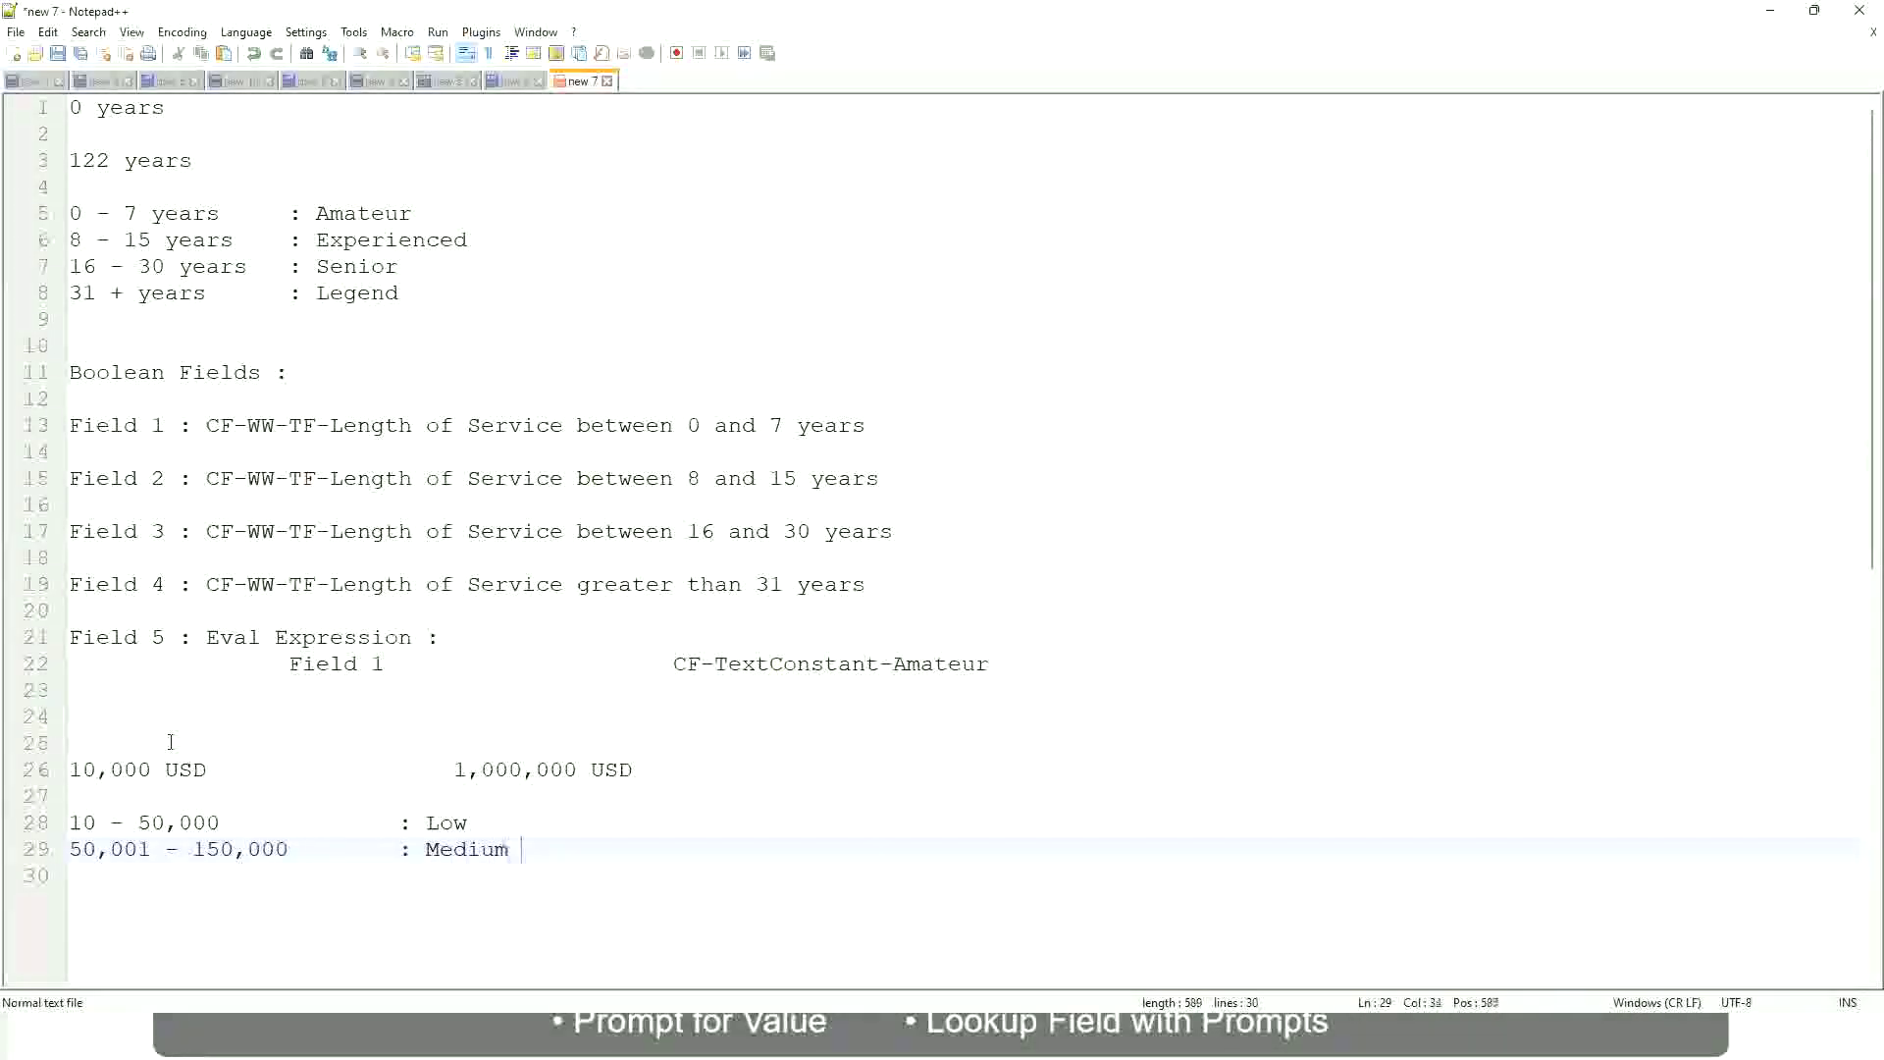
- Add the band line "> 150,000" below the Medium band, with the label ": High" aligned with the other labels
{"action": "key", "text": "Return"}
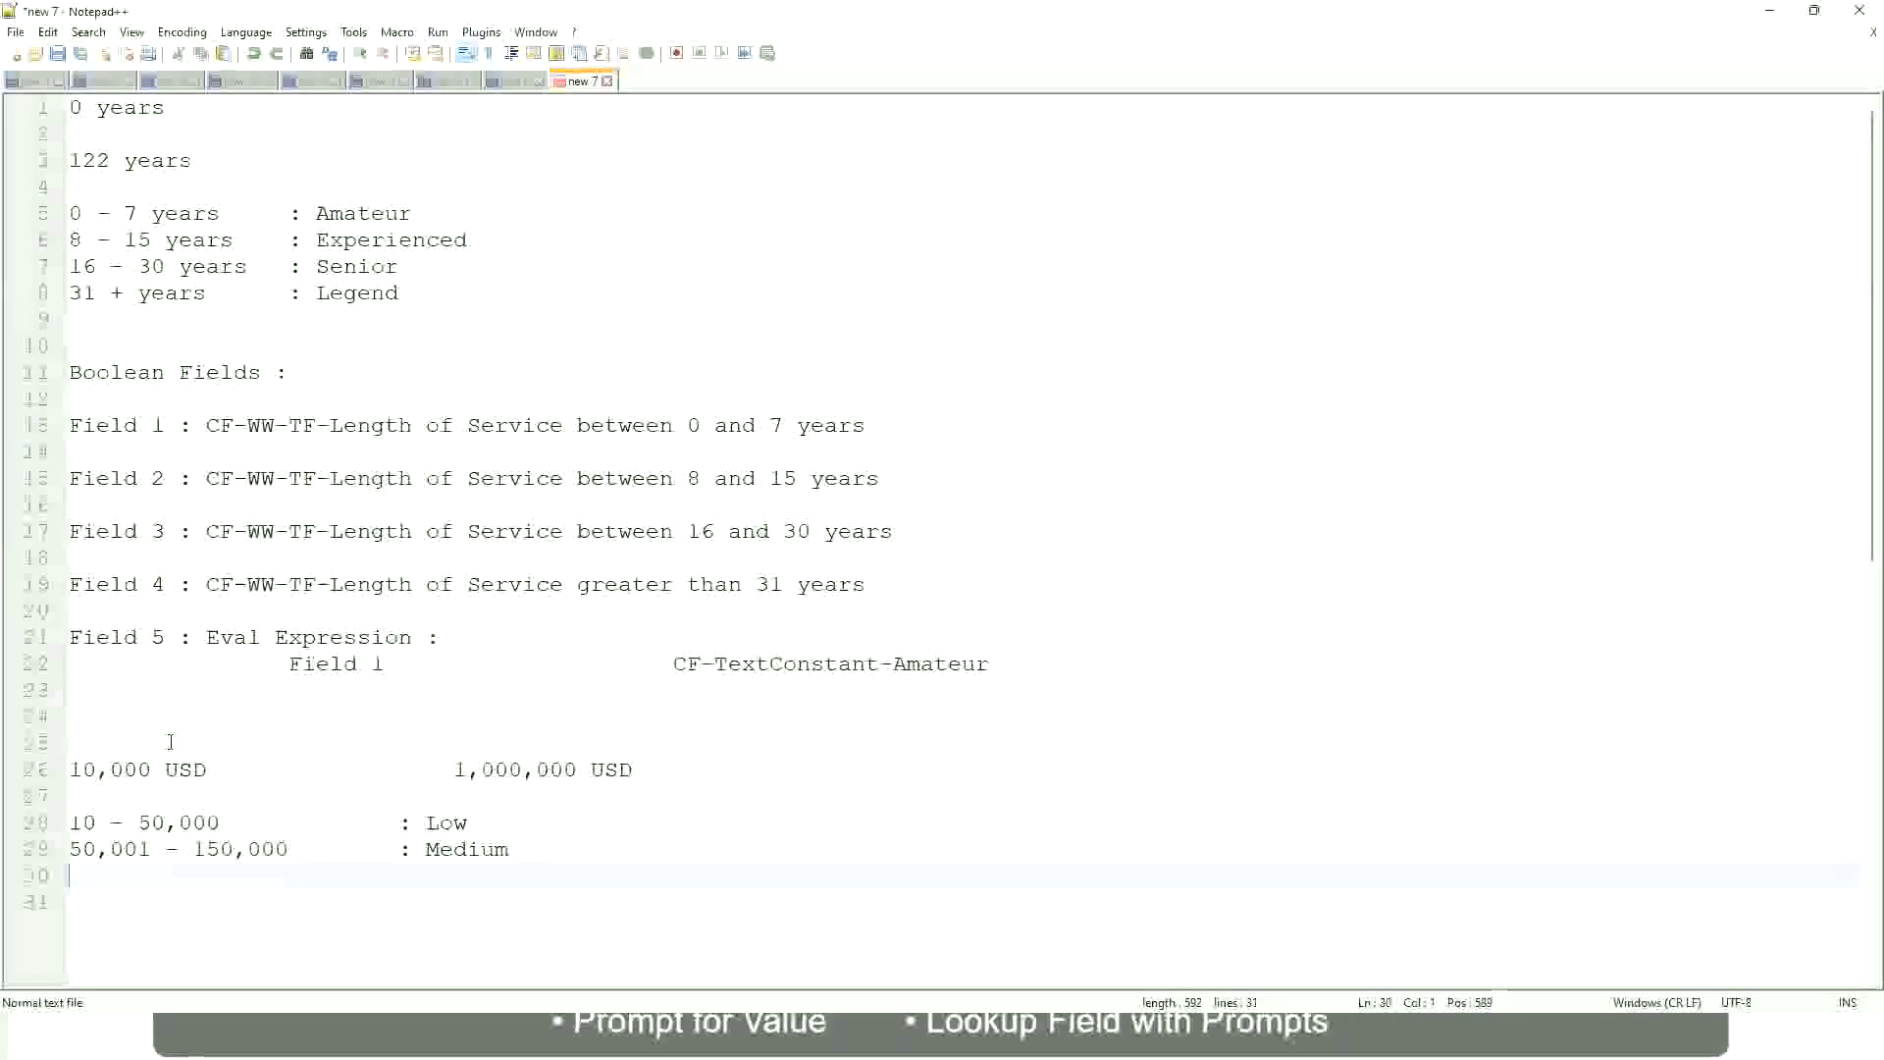
{"action": "type", "text": "> 1"}
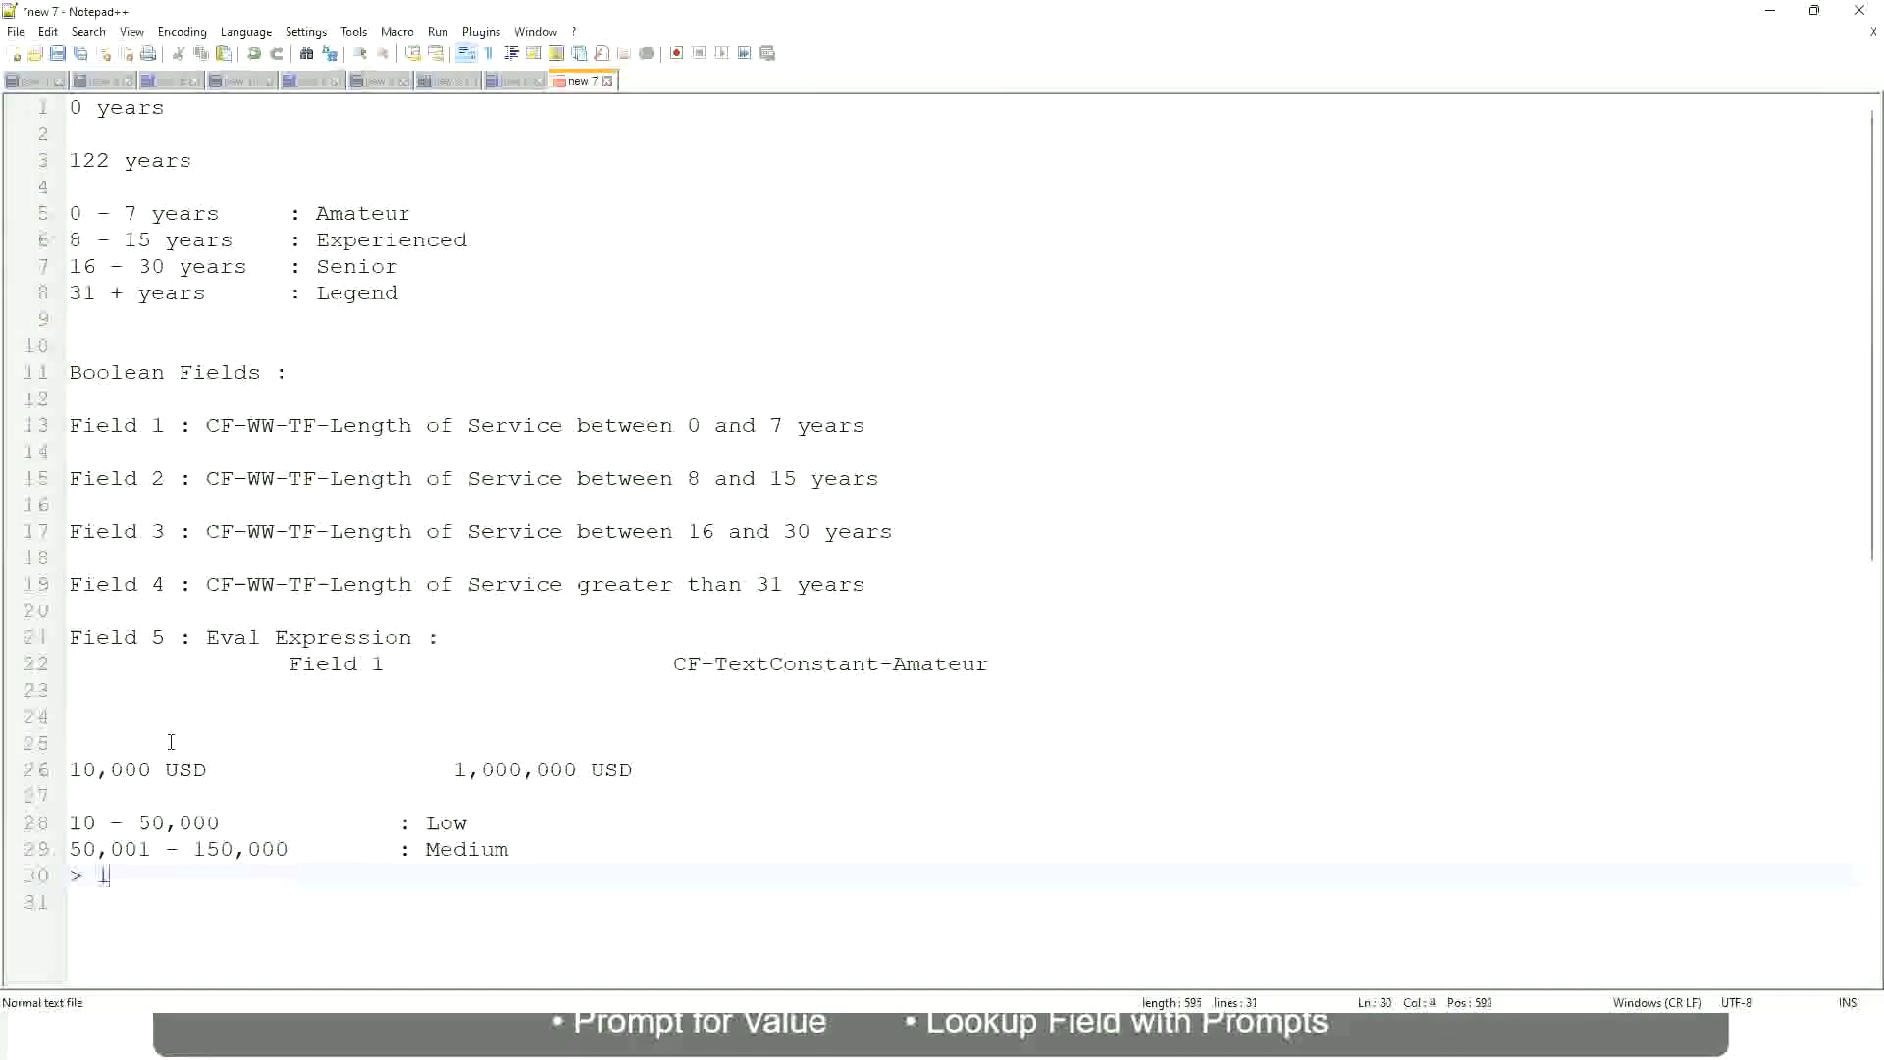
{"action": "type", "text": "50,000"}
{"action": "key", "text": "Tab"}
{"action": "key", "text": "Tab"}
{"action": "key", "text": "Tab"}
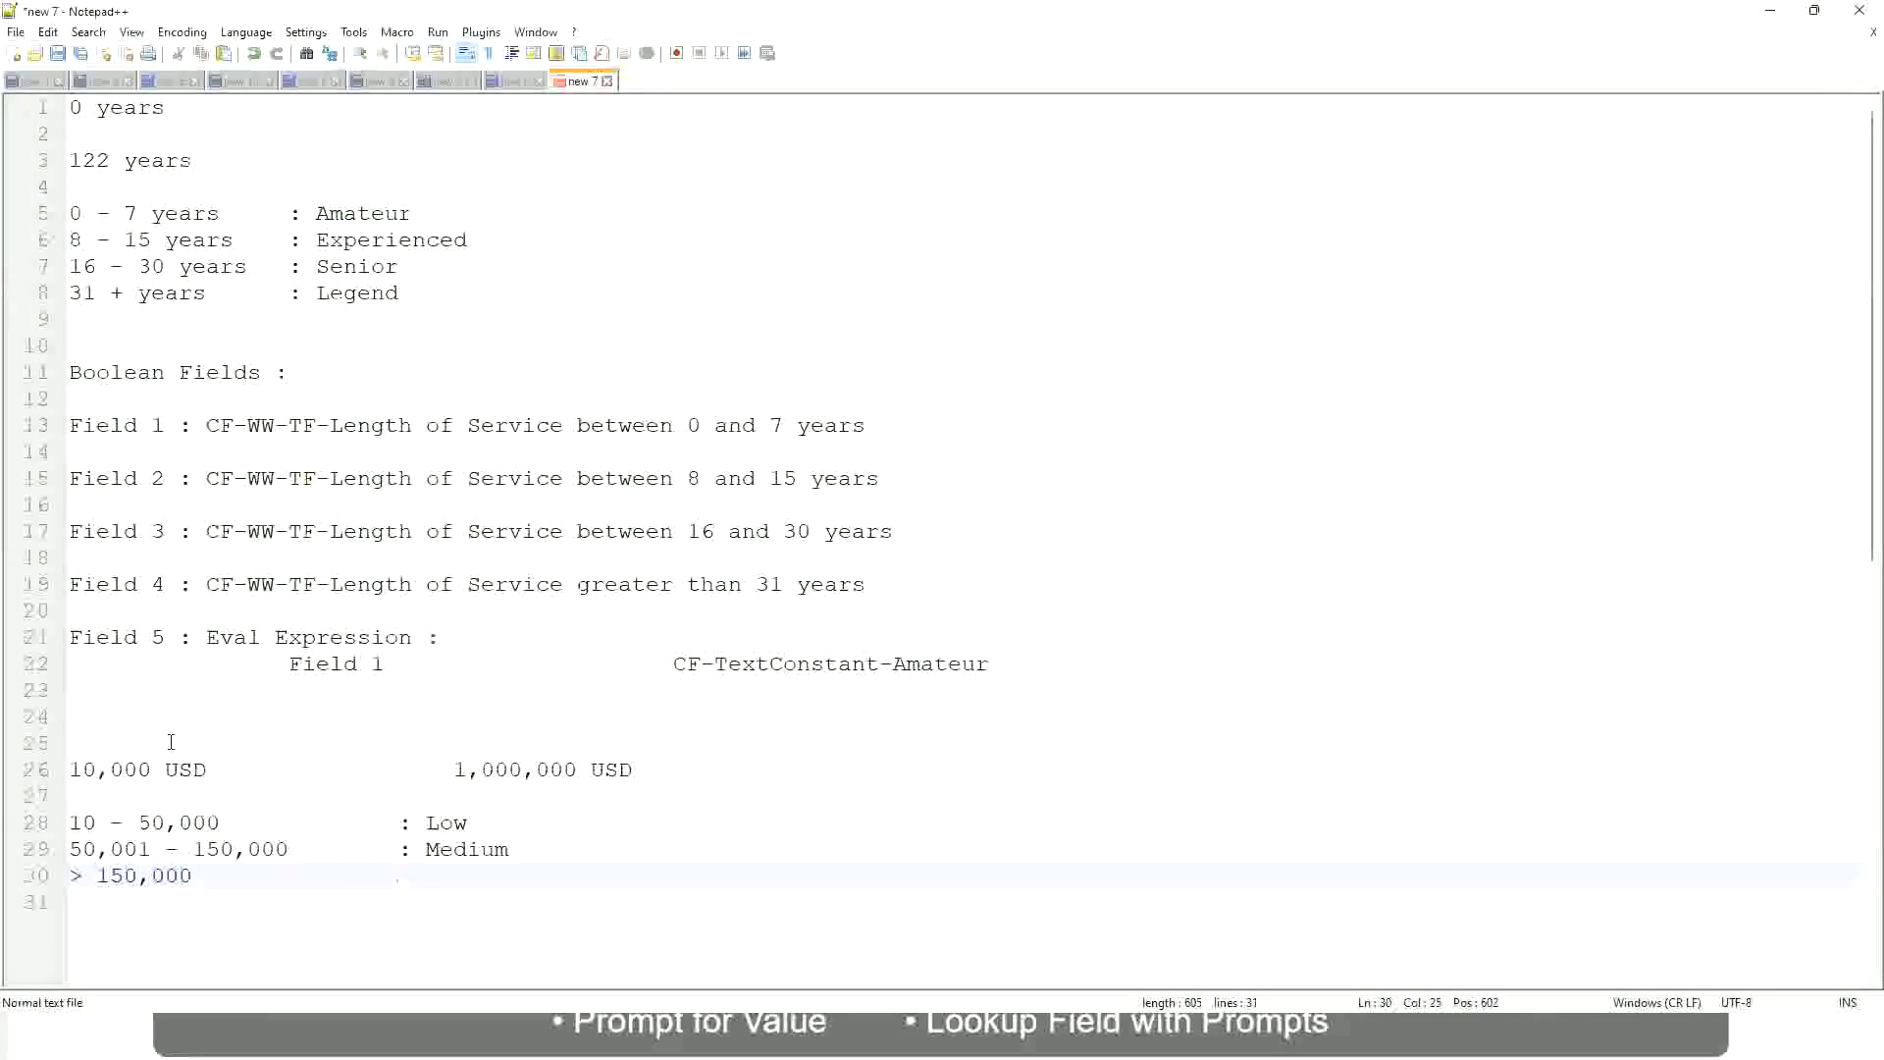
{"action": "type", "text": ": High"}
- Review the two USD amounts against the Low, Medium and High band lines below them
{"action": "left_click", "coordinate": [60, 769]}
{"action": "left_click", "coordinate": [60, 769]}
{"action": "left_click", "coordinate": [78, 770]}
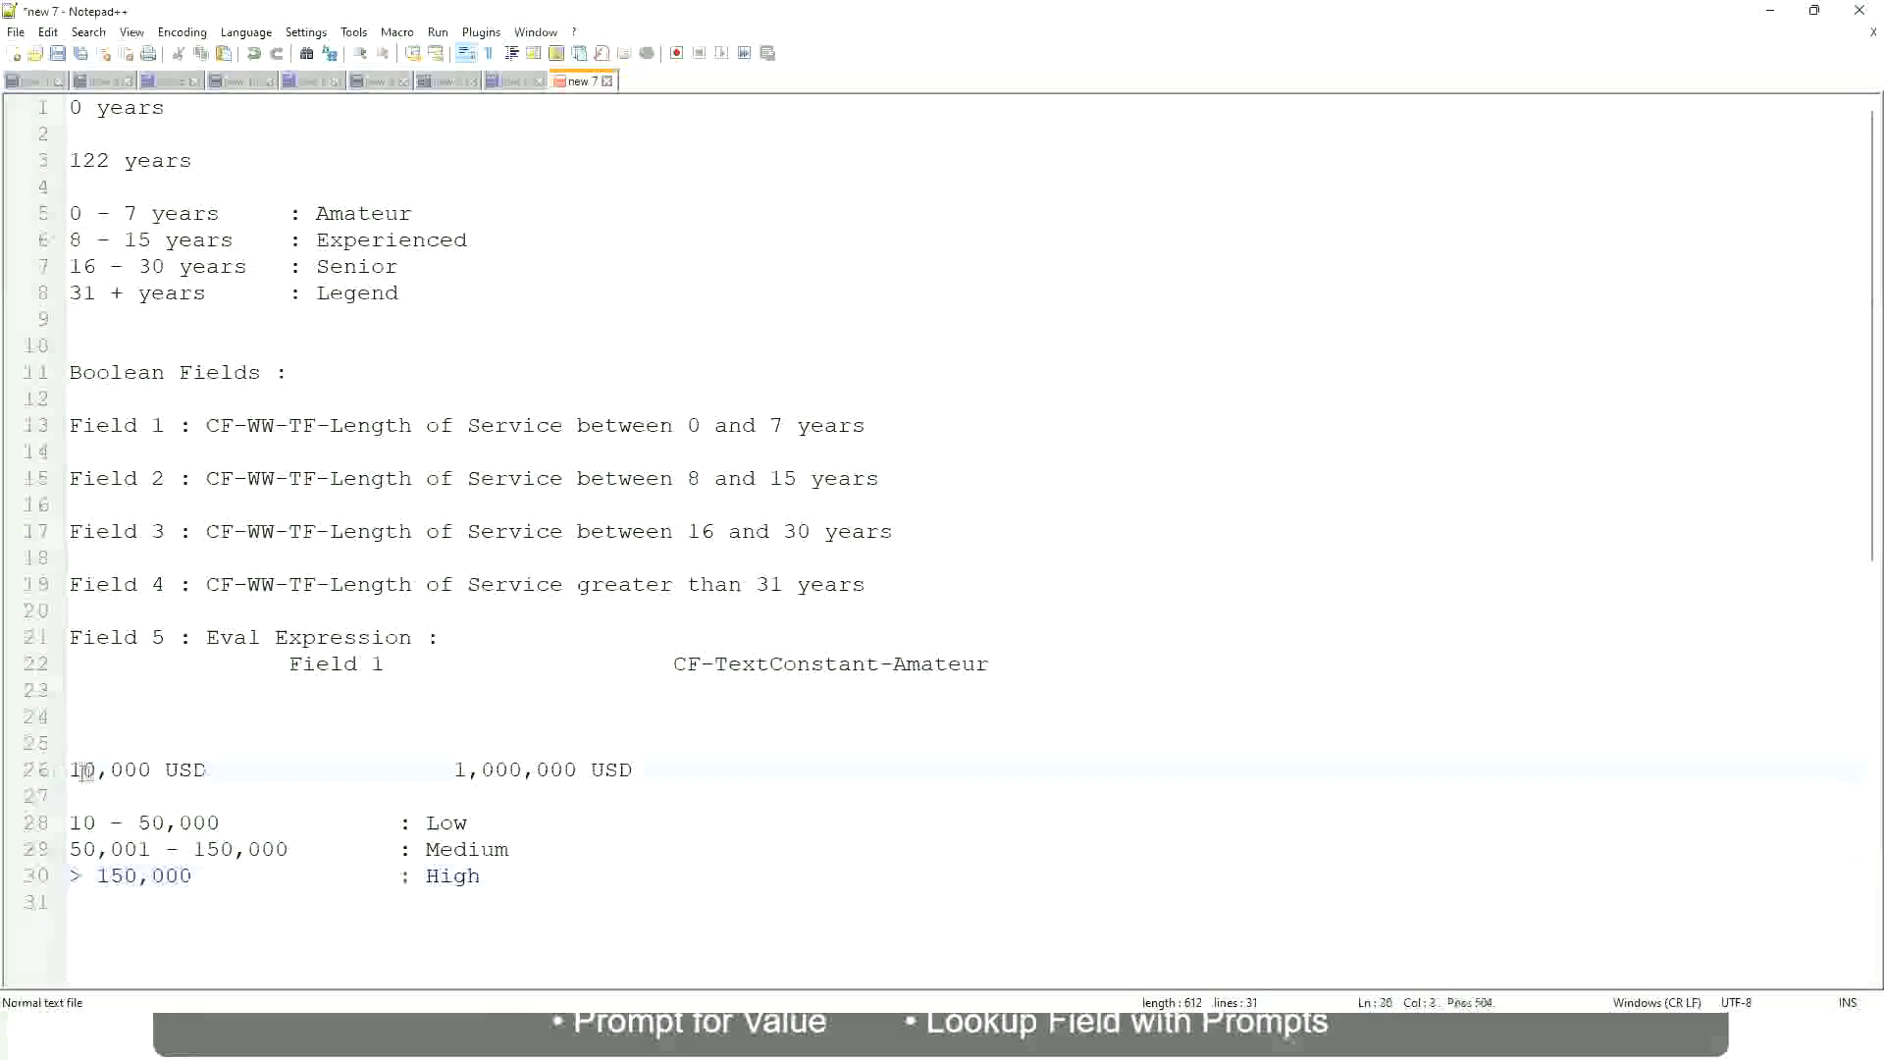
{"action": "double_click", "coordinate": [561, 770]}
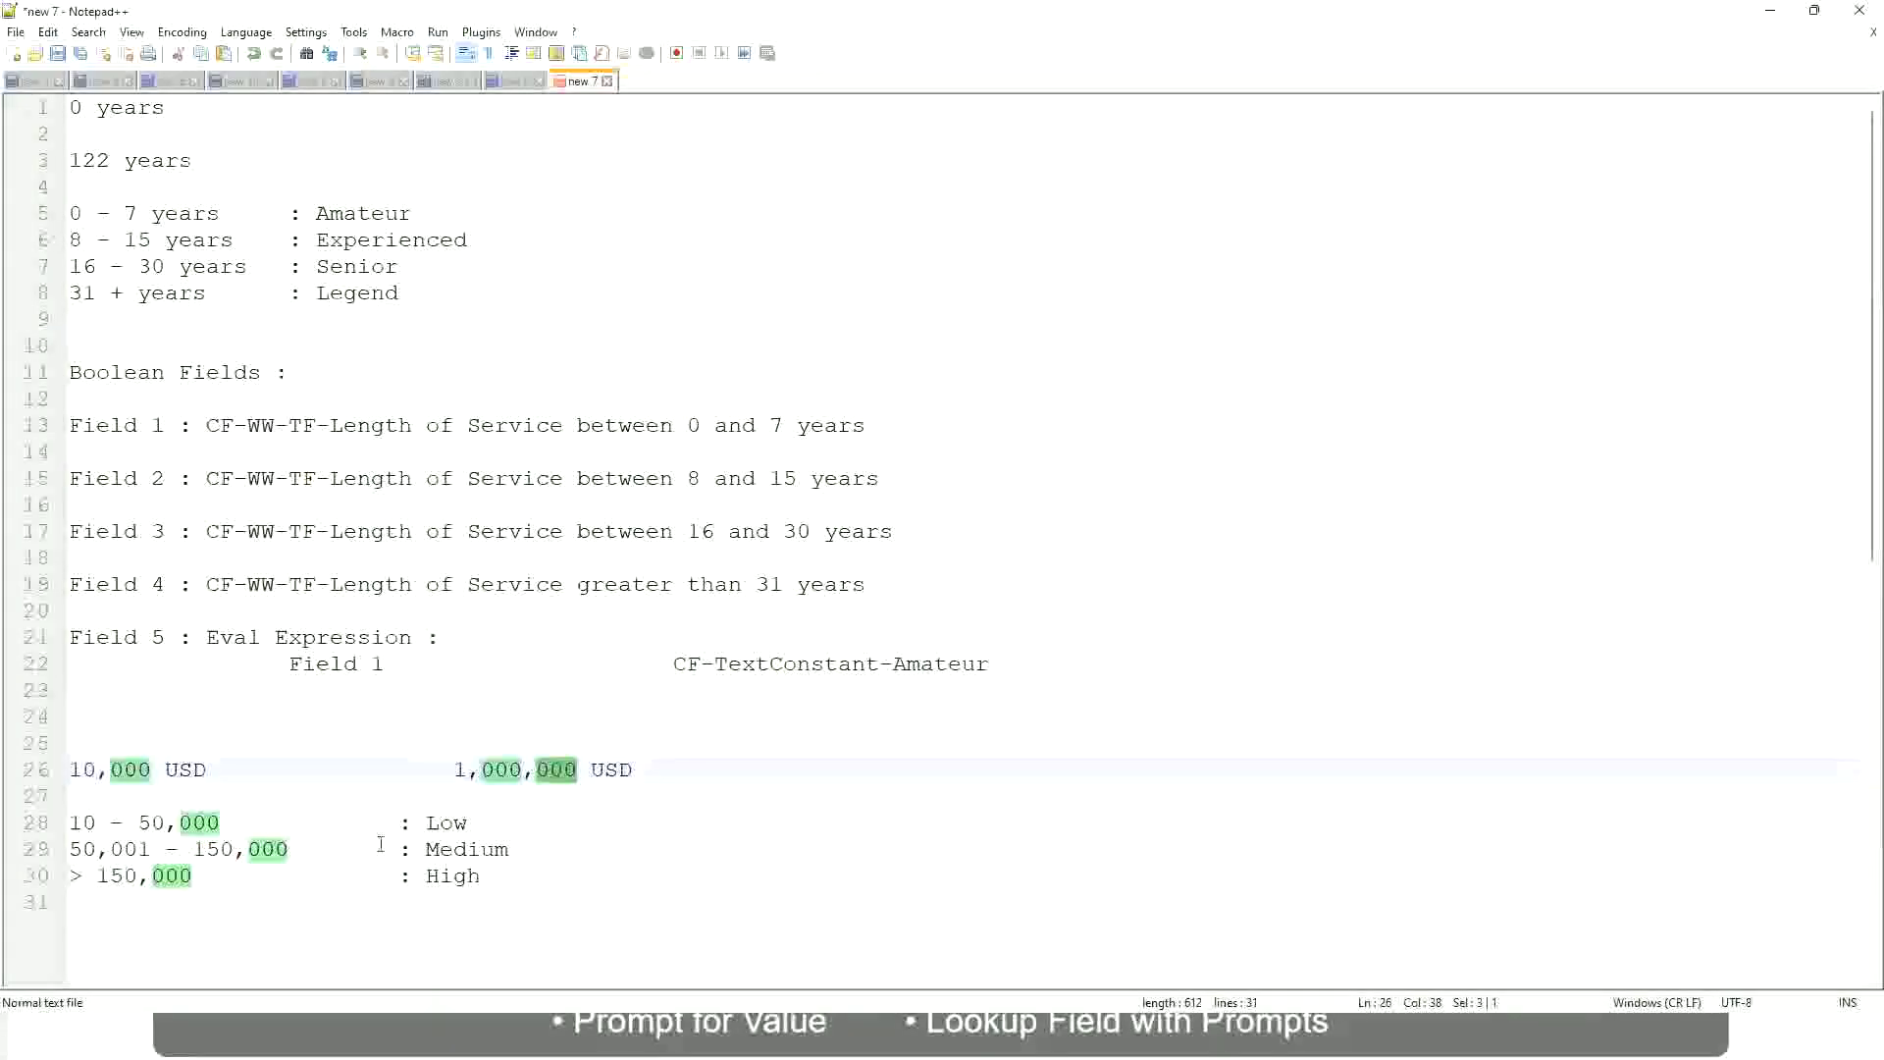
{"action": "left_click", "coordinate": [352, 848]}
{"action": "left_click", "coordinate": [60, 769]}
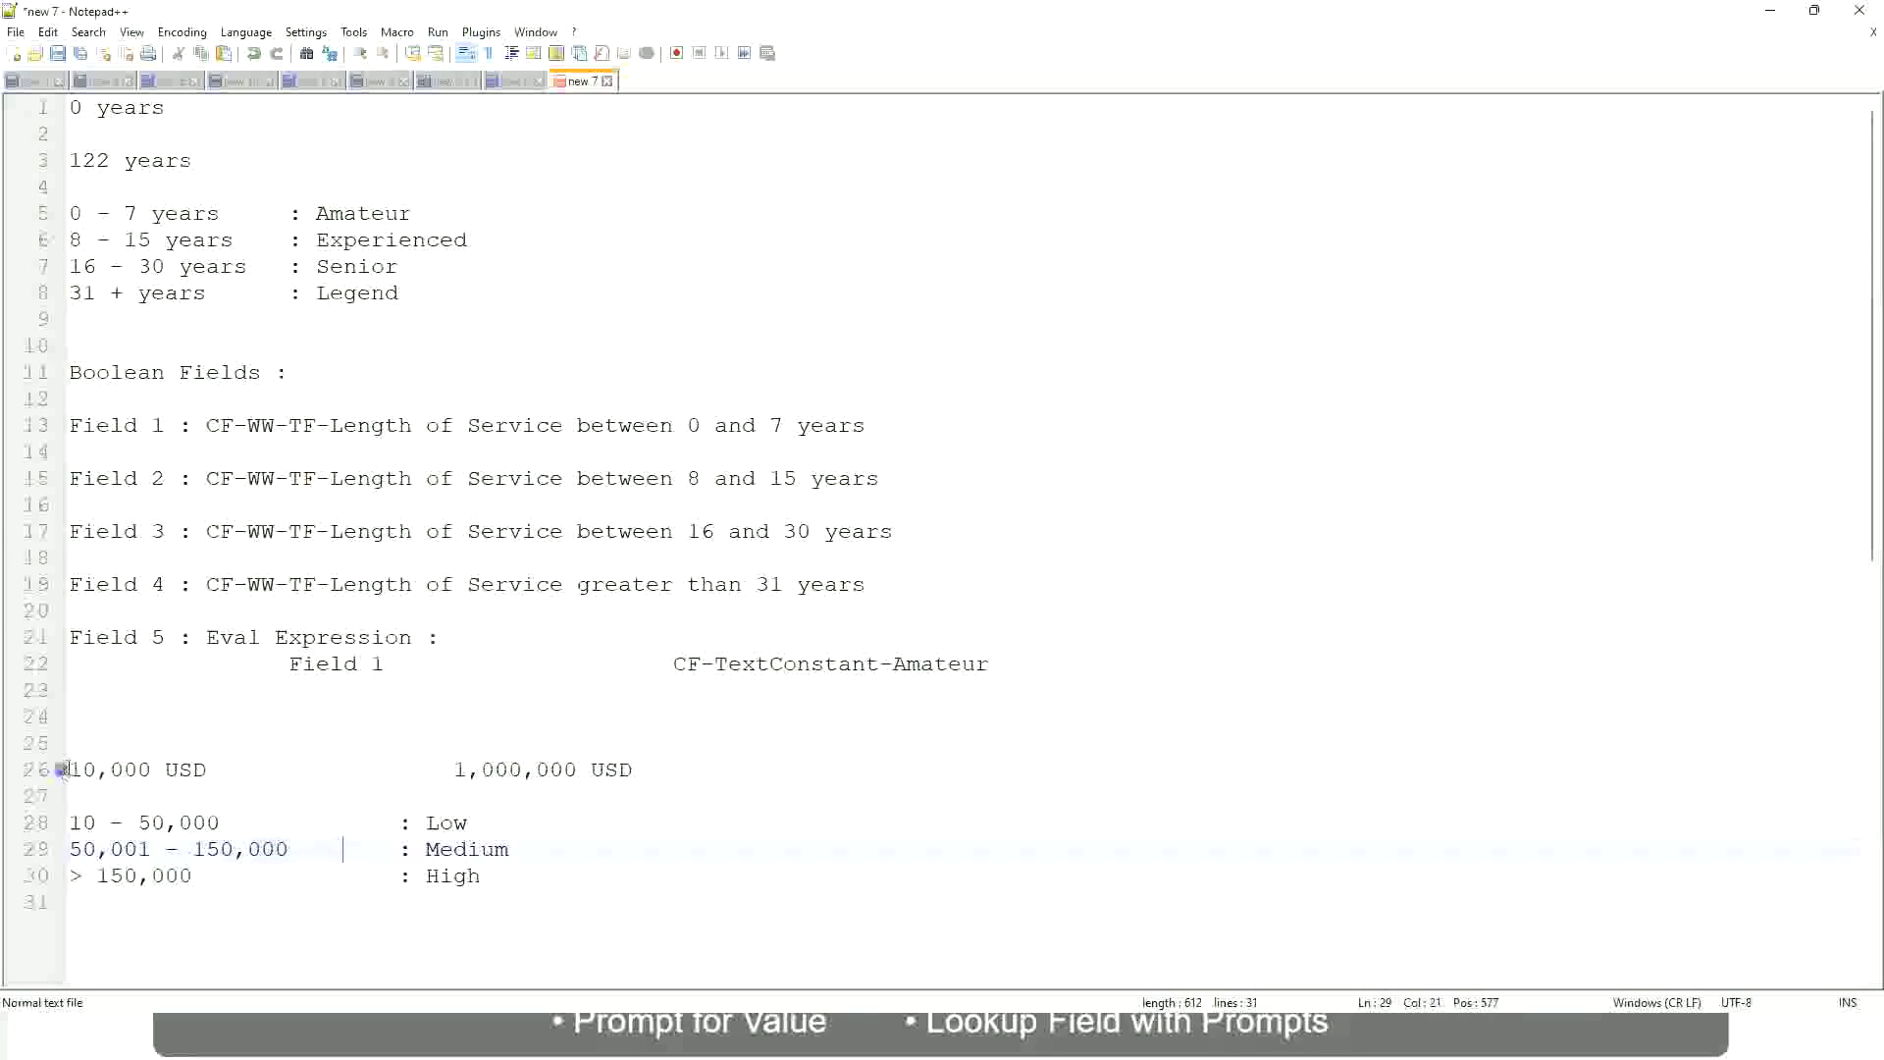
{"action": "left_click", "coordinate": [579, 769]}
{"action": "left_click", "coordinate": [453, 822]}
{"action": "left_click", "coordinate": [453, 875]}
{"action": "left_click", "coordinate": [482, 869]}
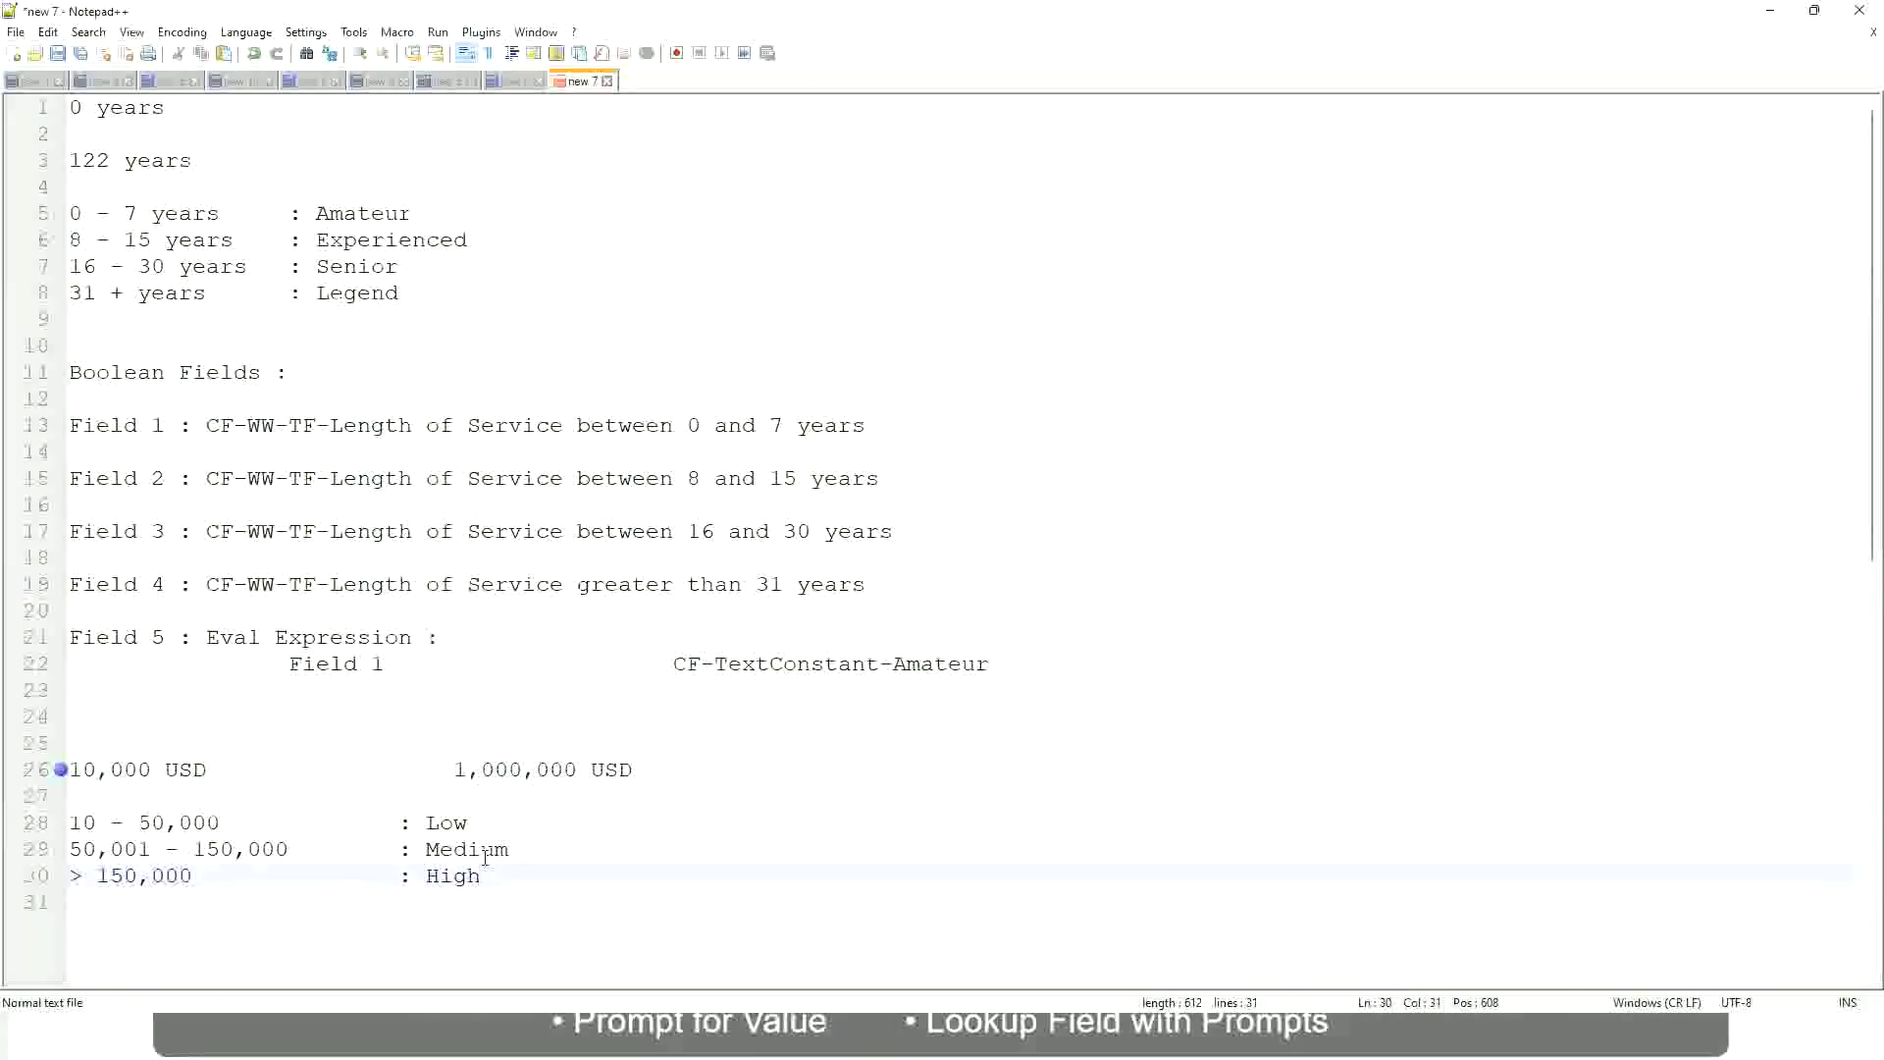